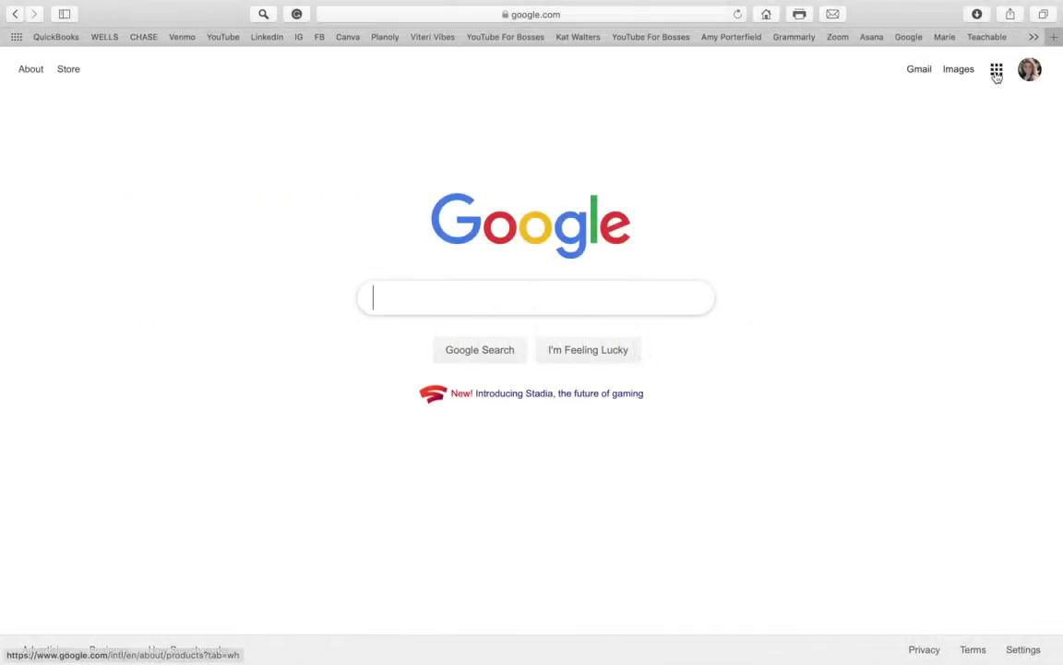
Open YouTube from the Google home page and go to the signed-in account's own channel page
left_click(997, 70)
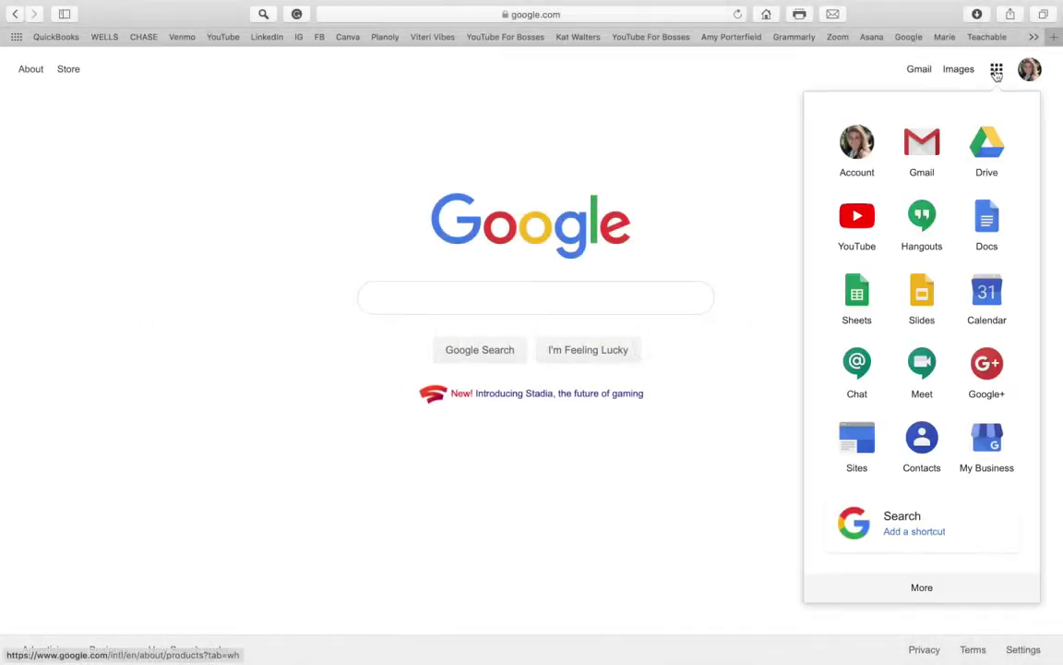
left_click(867, 220)
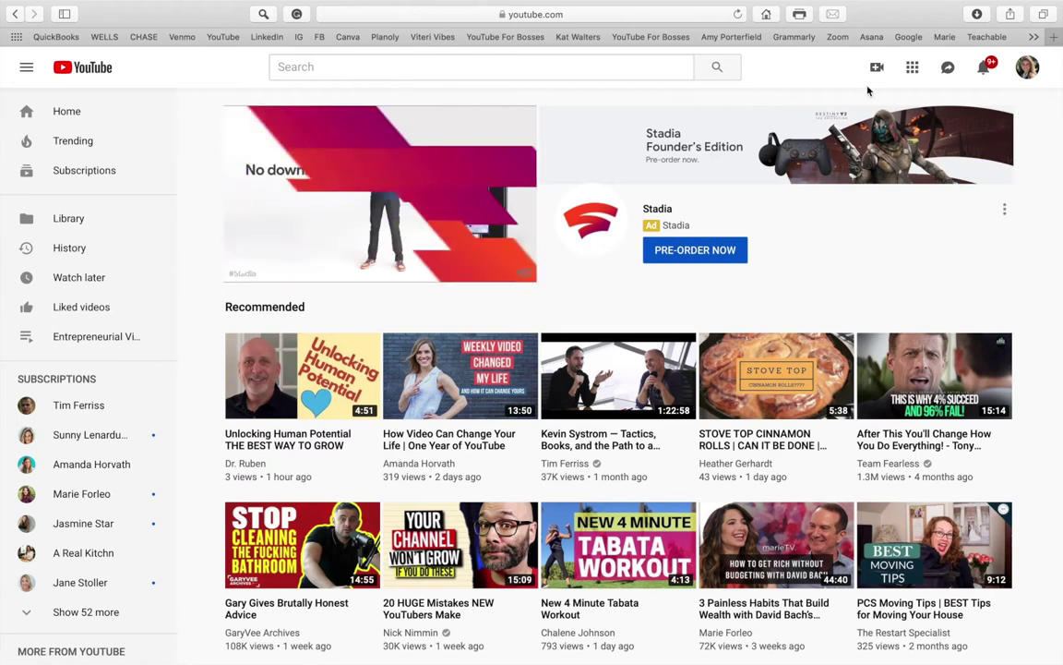
left_click(1027, 66)
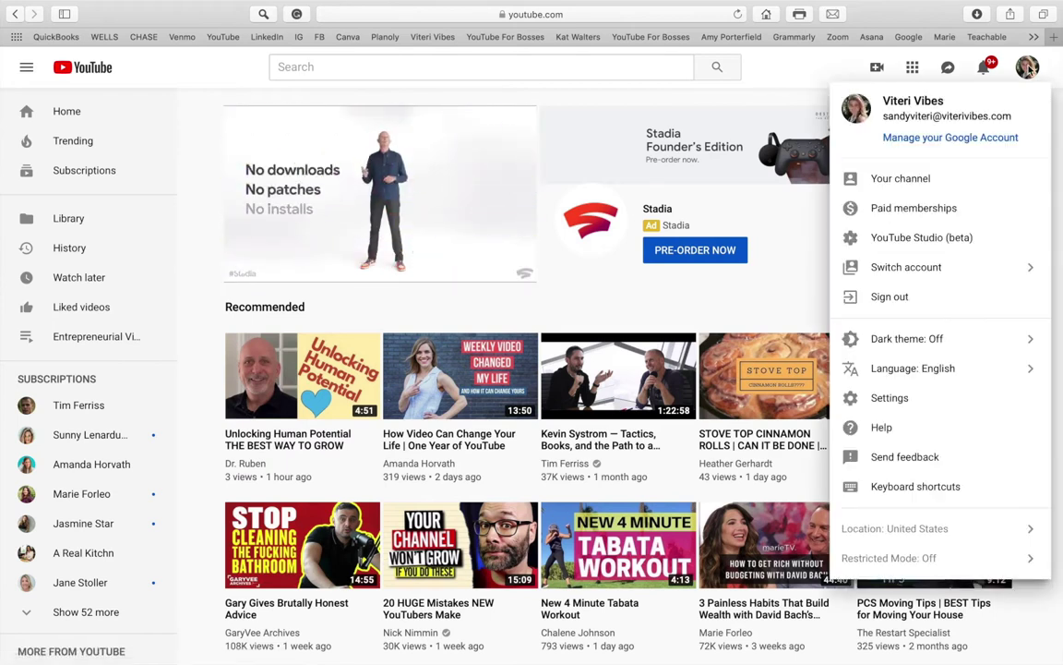
left_click(921, 177)
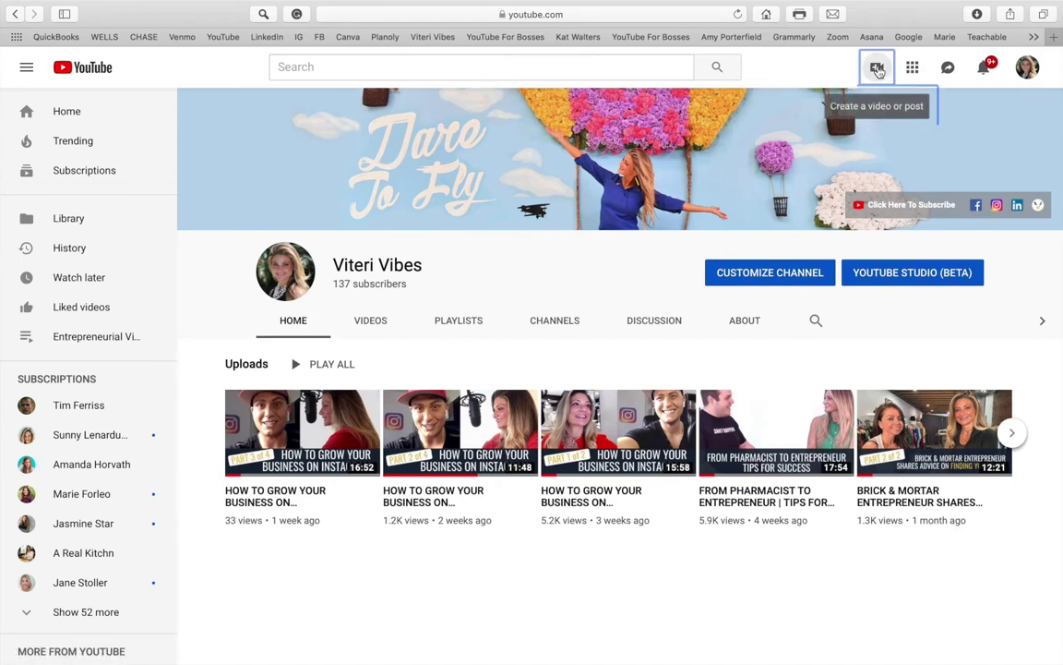
Start a new video upload and set its privacy to Unlisted
left_click(878, 69)
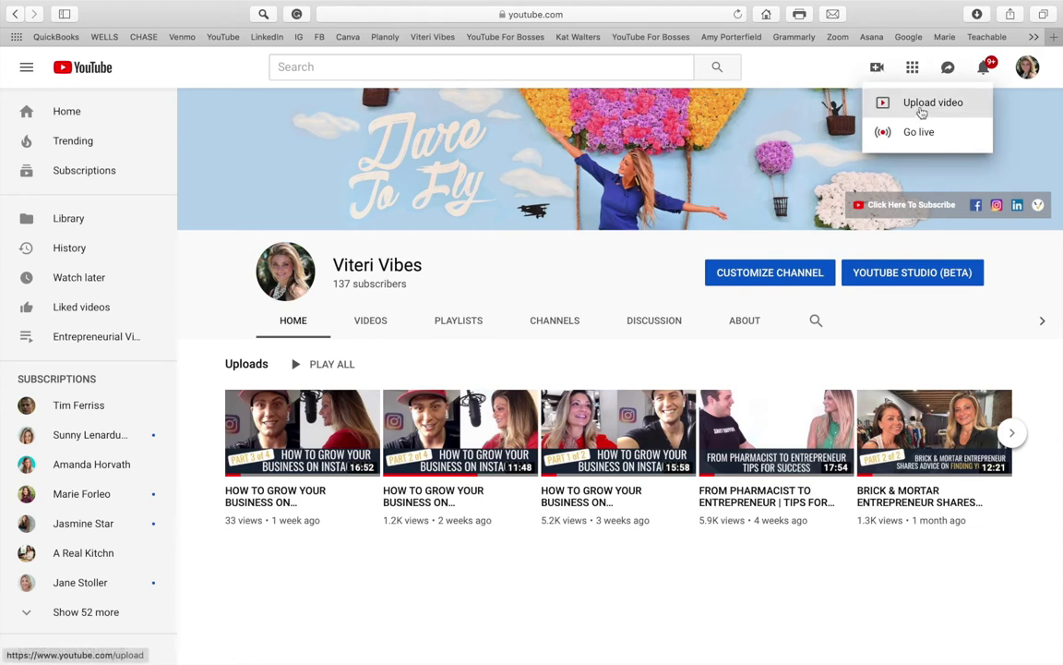
left_click(923, 104)
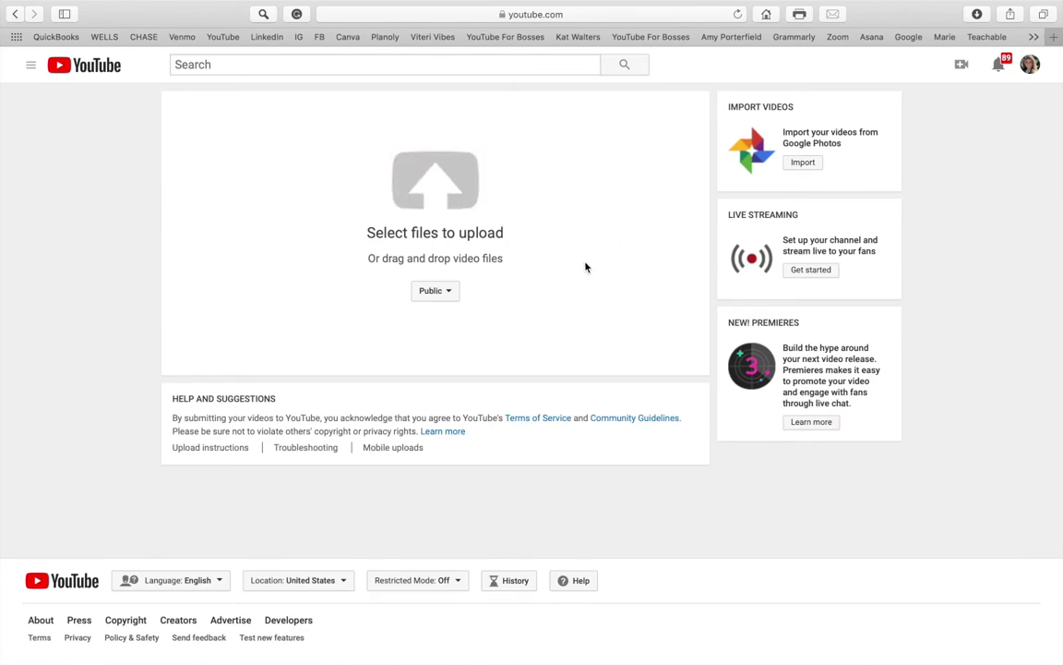
left_click(449, 293)
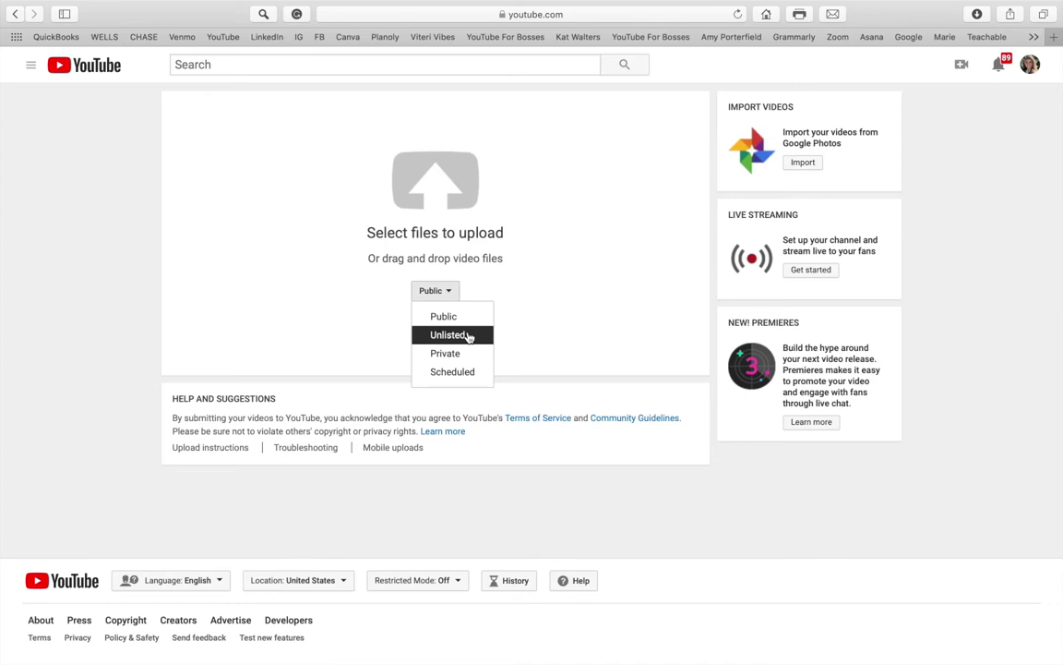
left_click(534, 291)
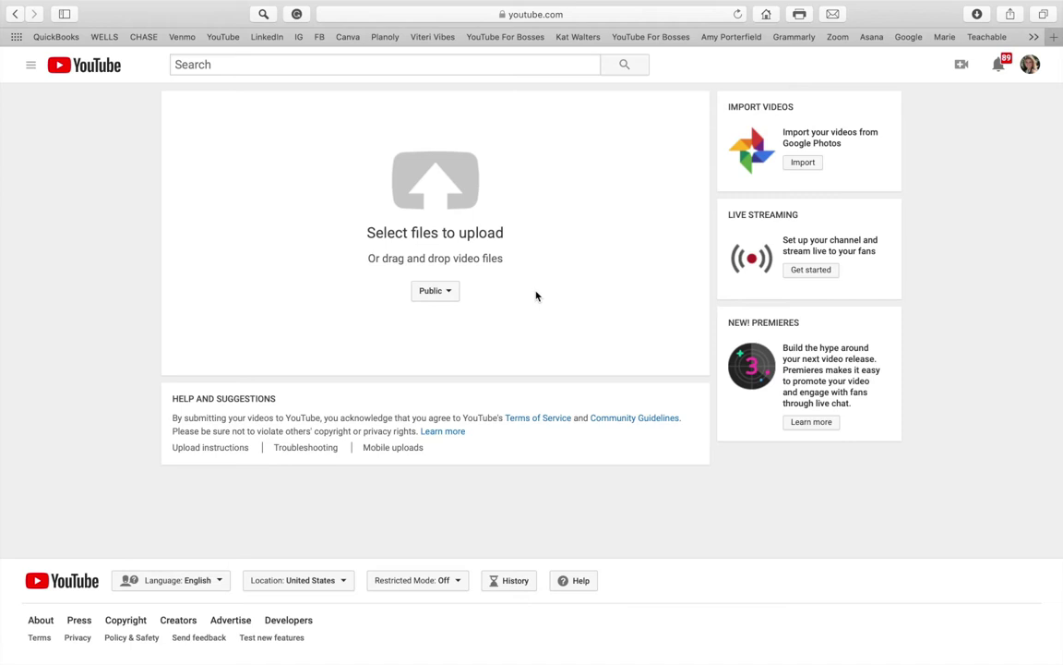
left_click(444, 291)
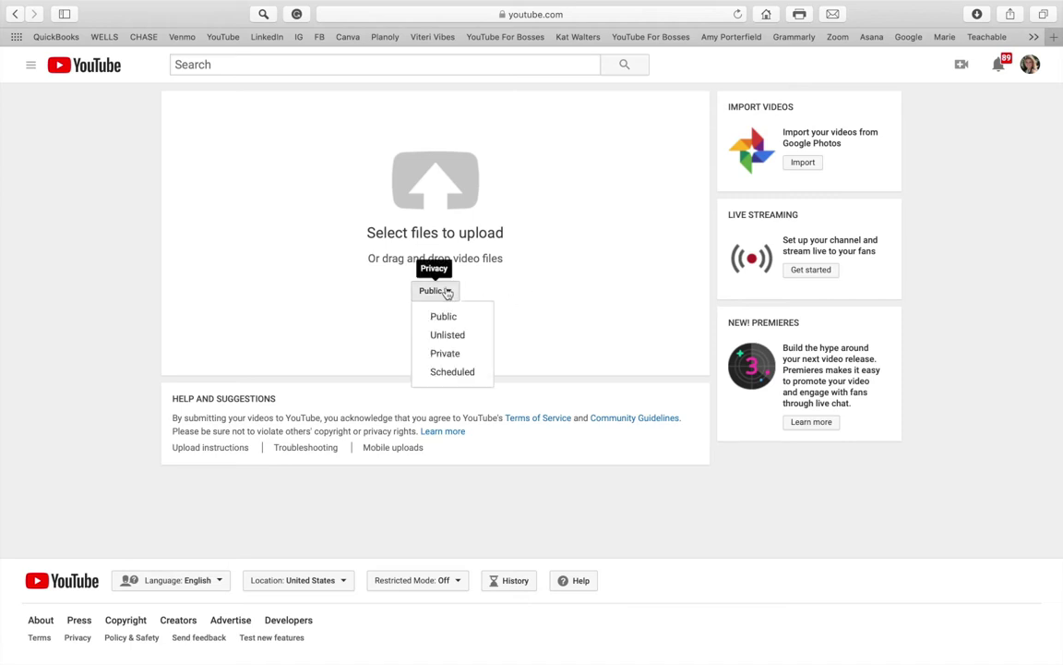
left_click(470, 341)
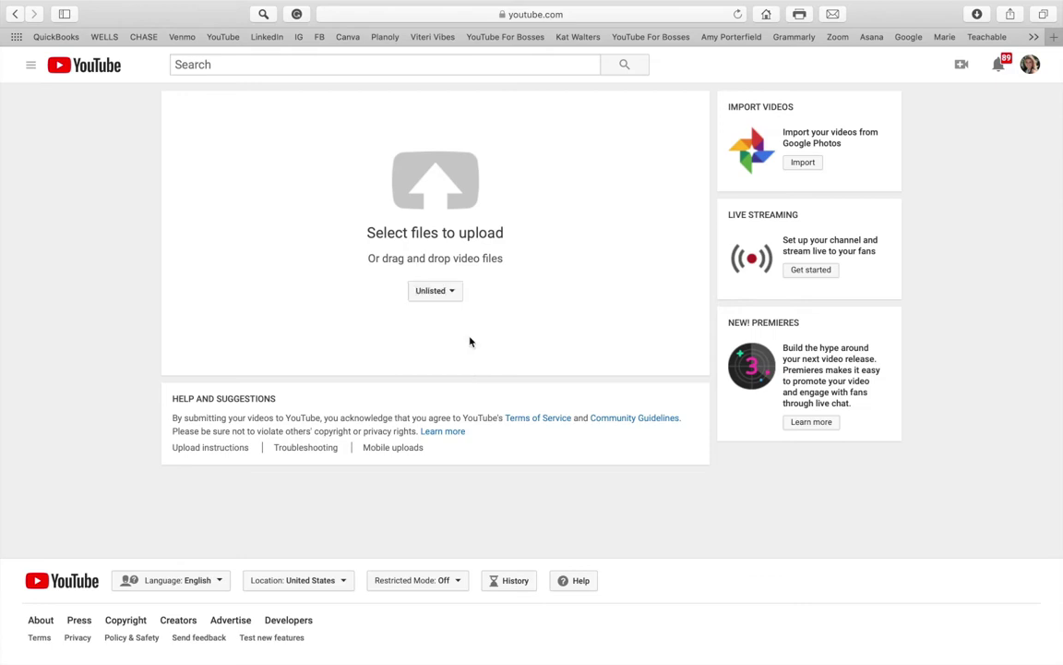
left_click(463, 169)
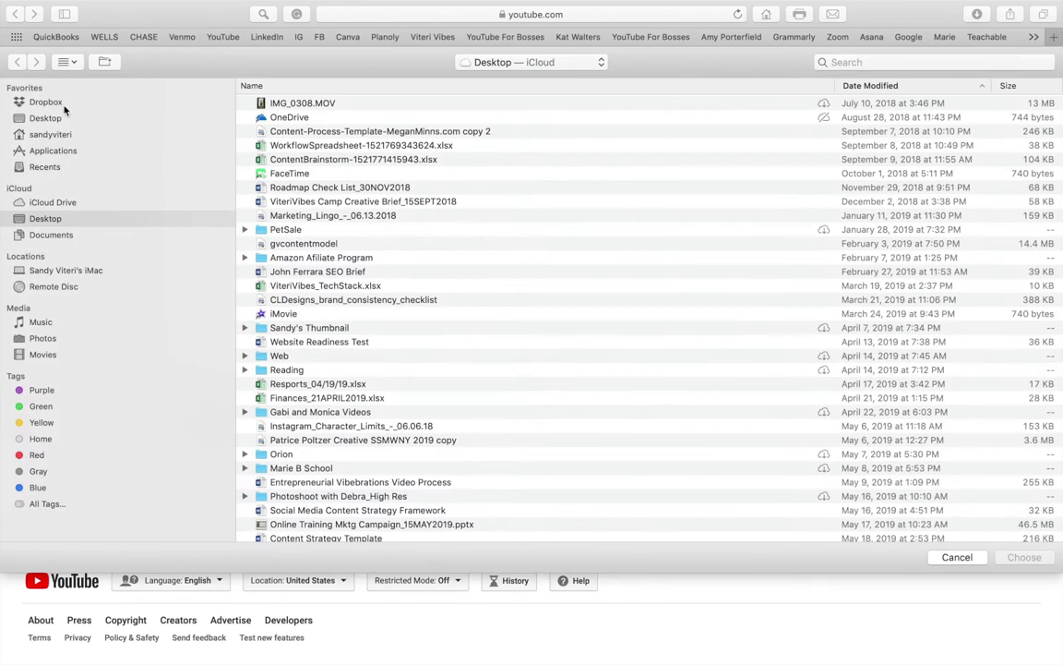
left_click(57, 120)
scroll(395, 367, "down", 10)
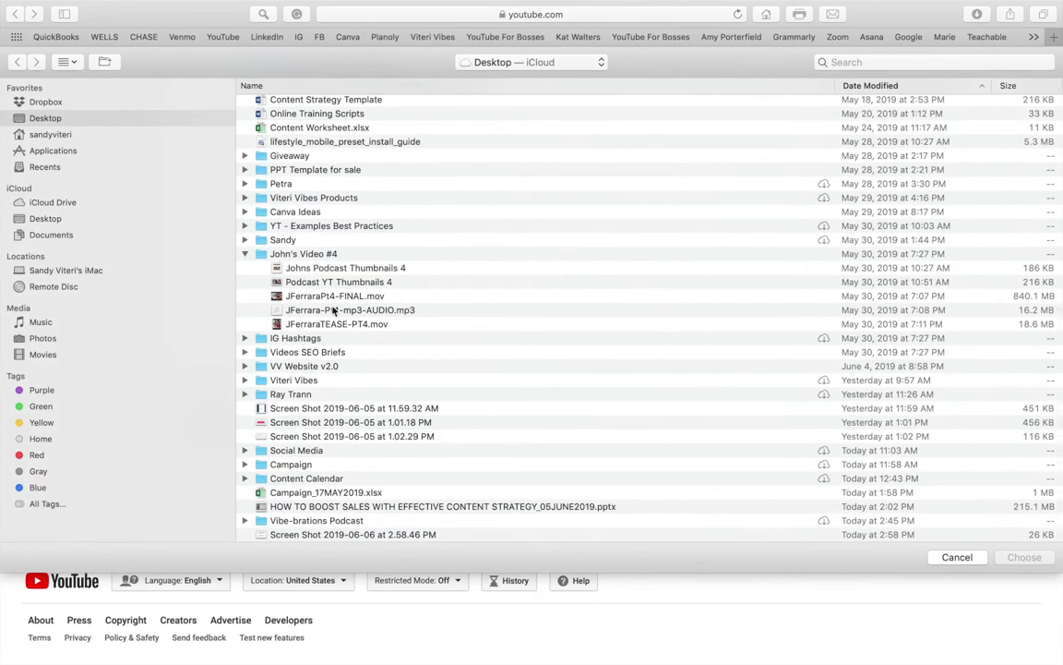
double_click(316, 296)
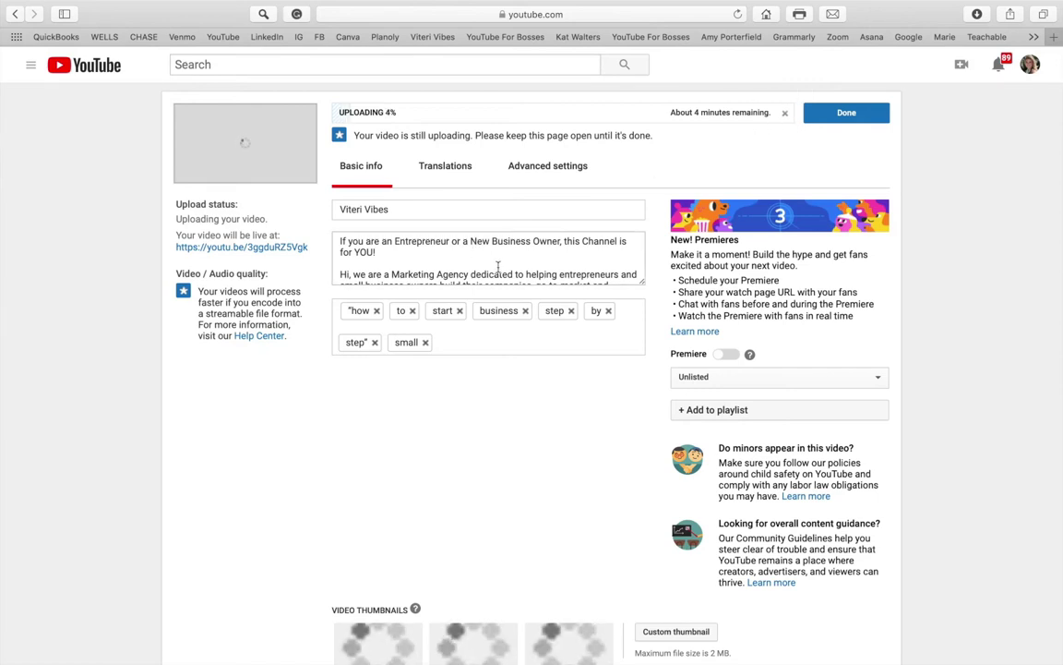
Enlarge the description box and clear the default title and description of the video
left_click_drag(642, 288, 644, 540)
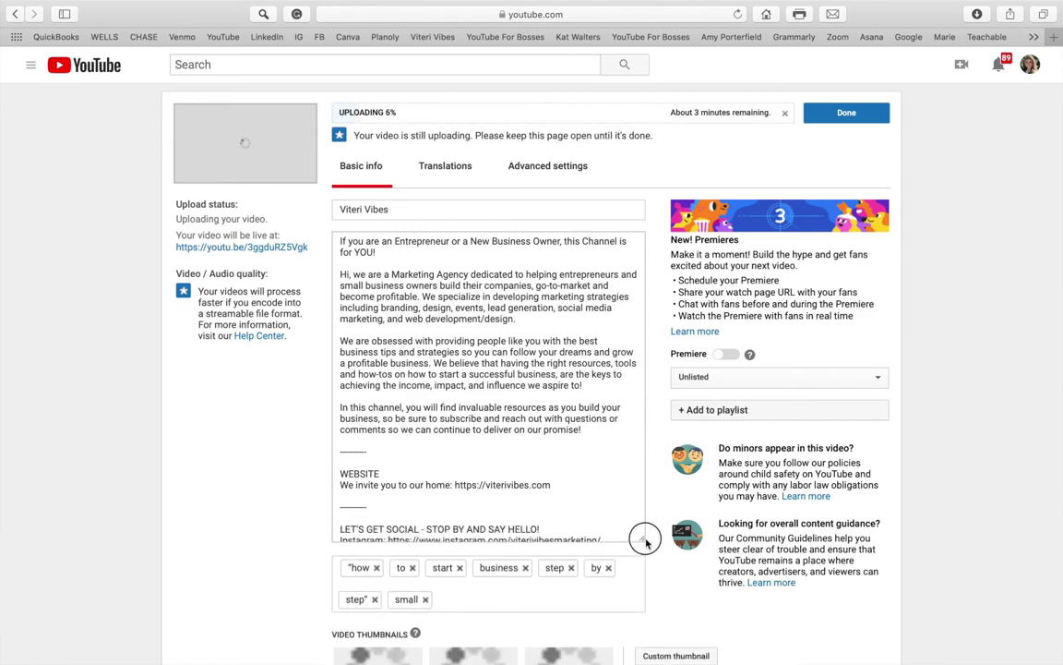
left_click(399, 209)
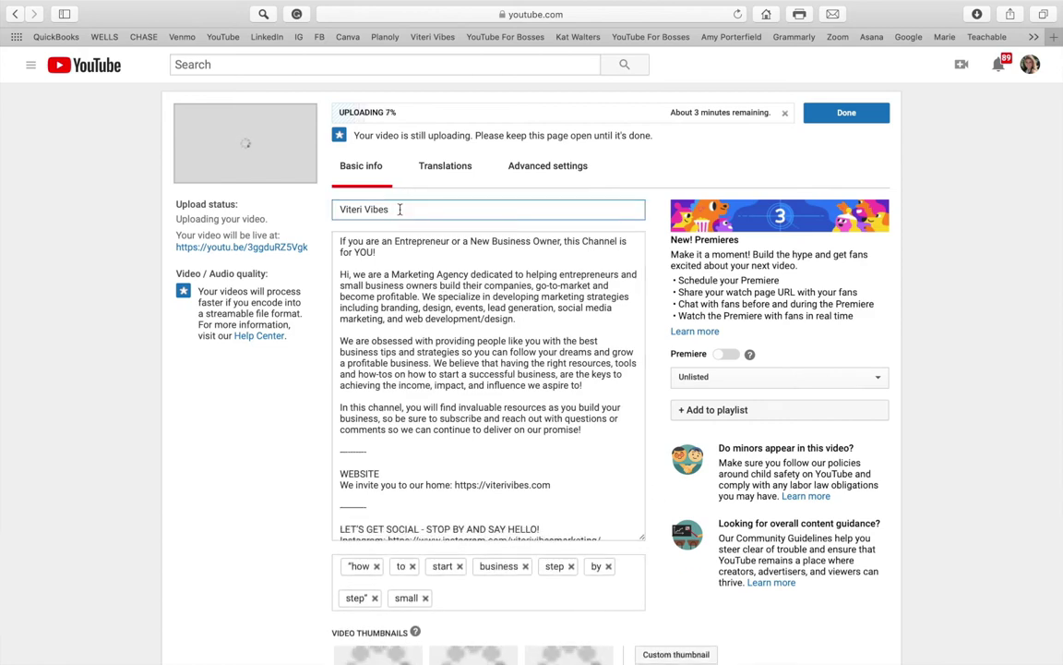
key("BackSpace")
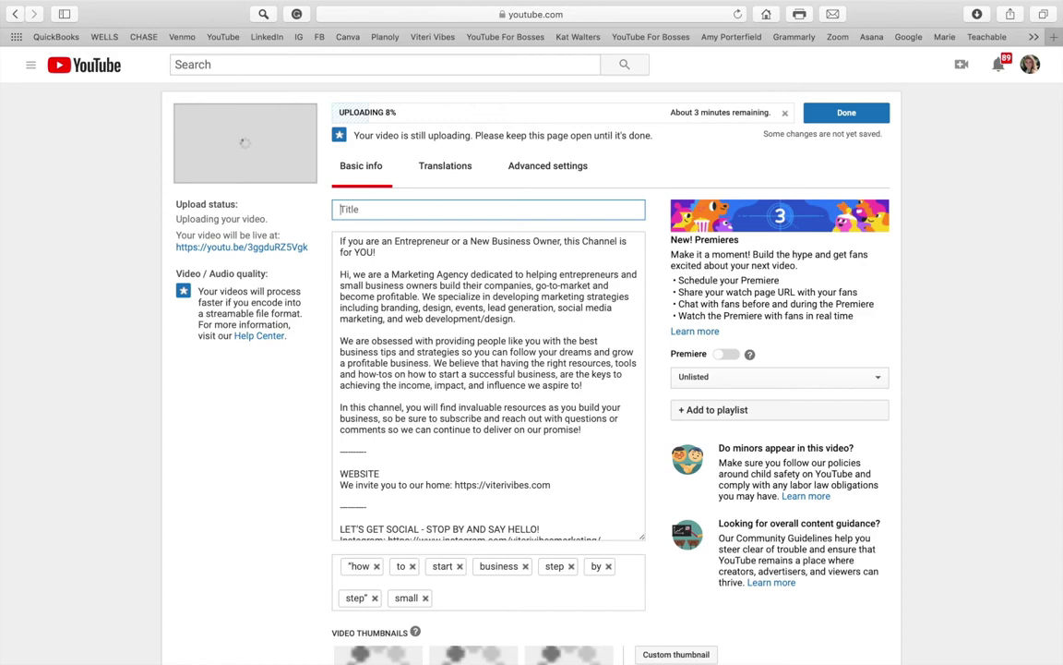
left_click_drag(338, 242, 578, 538)
key("BackSpace")
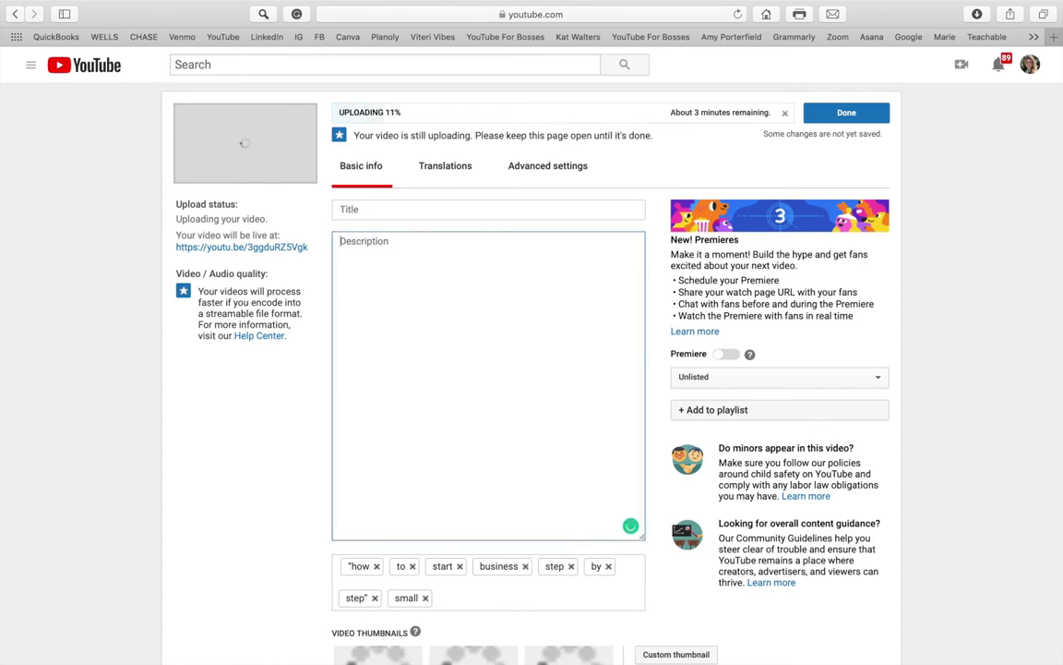
Remove all the default tags from the video, from "how" through "small"
left_click(377, 566)
left_click(363, 566)
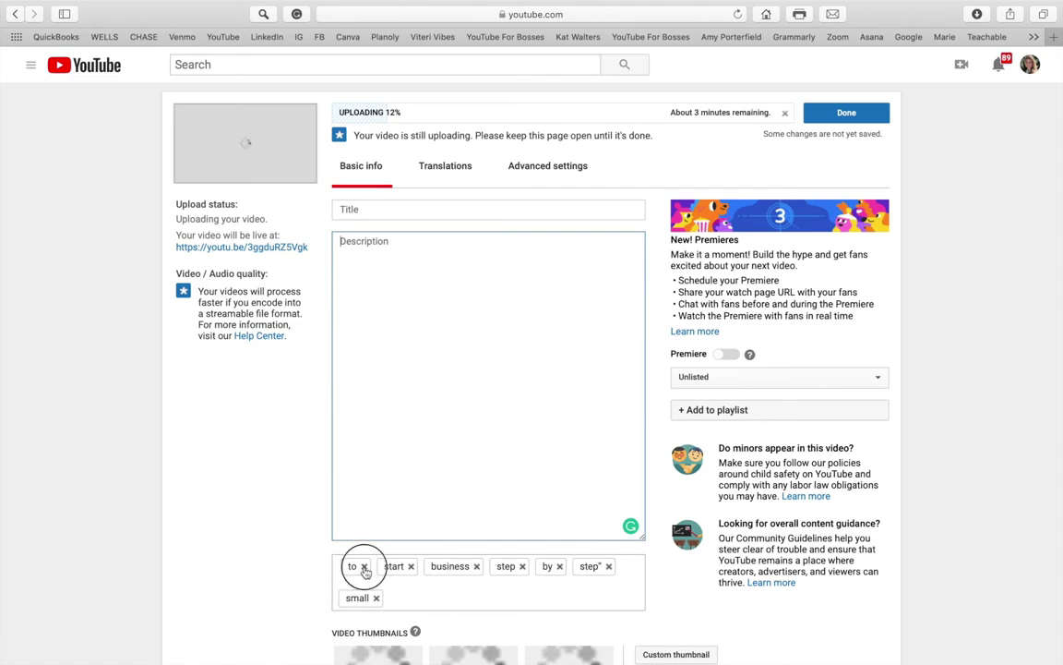
left_click(375, 566)
left_click(394, 575)
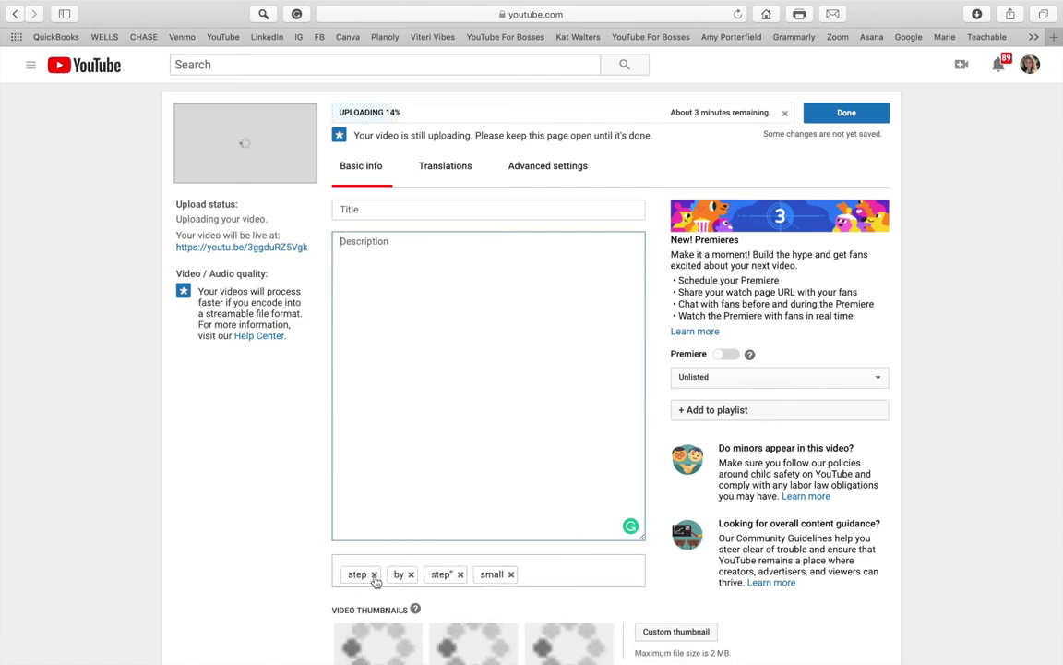
left_click(374, 574)
left_click(363, 574)
left_click(376, 575)
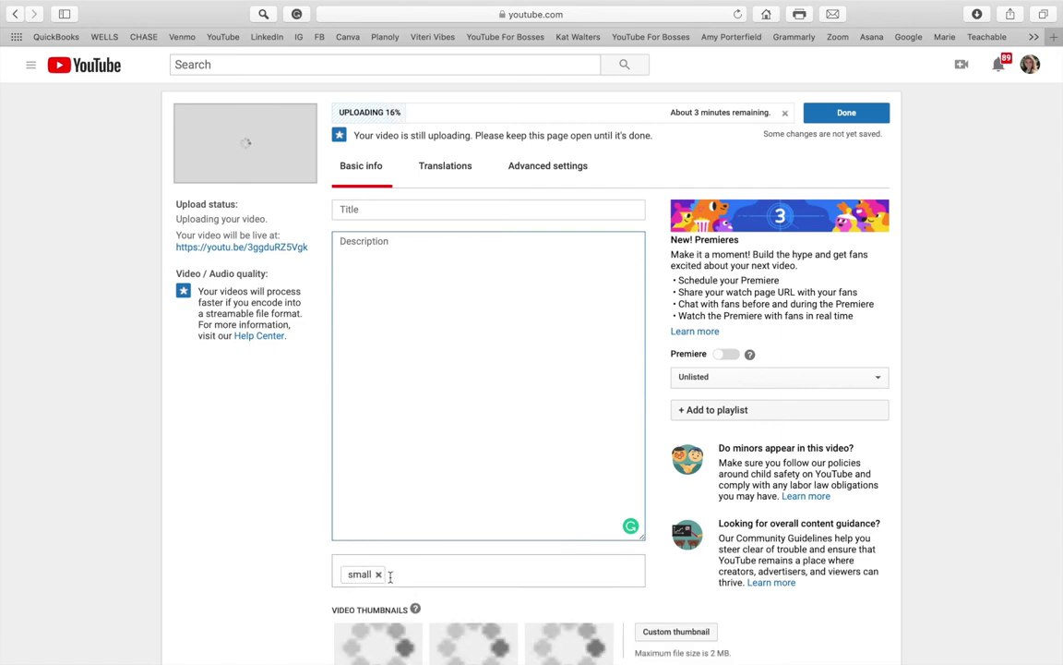
left_click(379, 574)
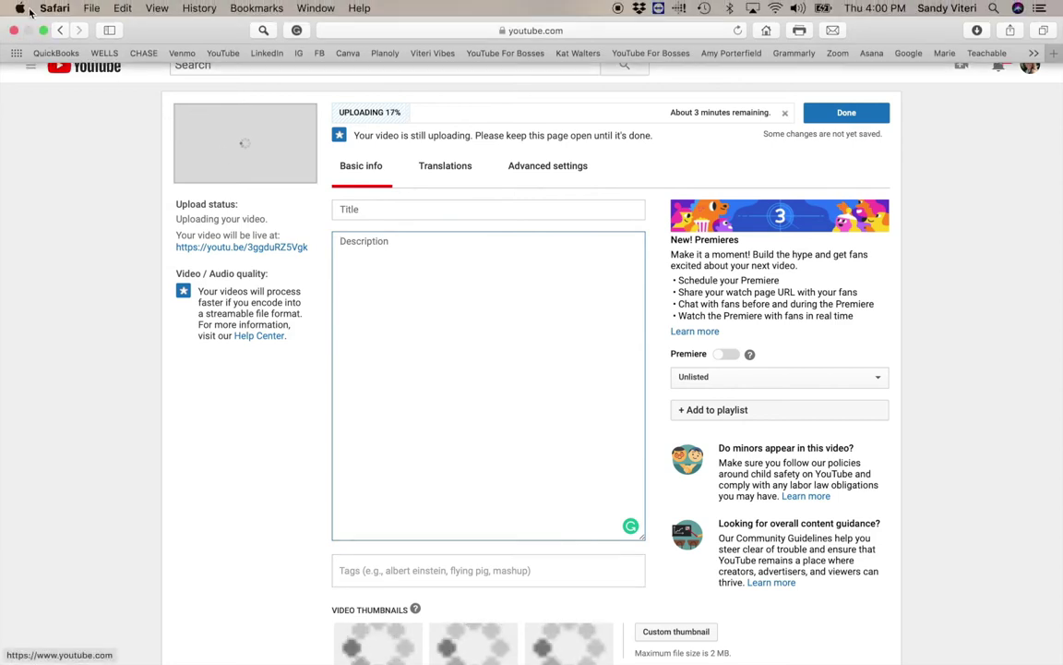
Take the browser out of full screen, switch to Notes and find the PODCAST - YOUTUBE POST section of the podcast note
left_click(39, 32)
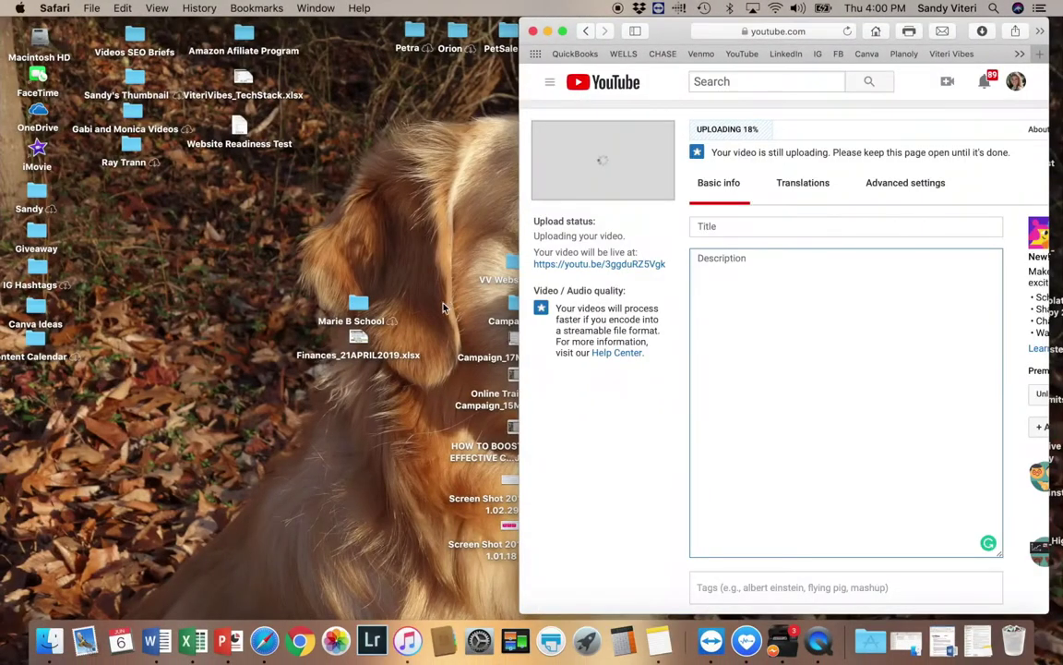
left_click(668, 642)
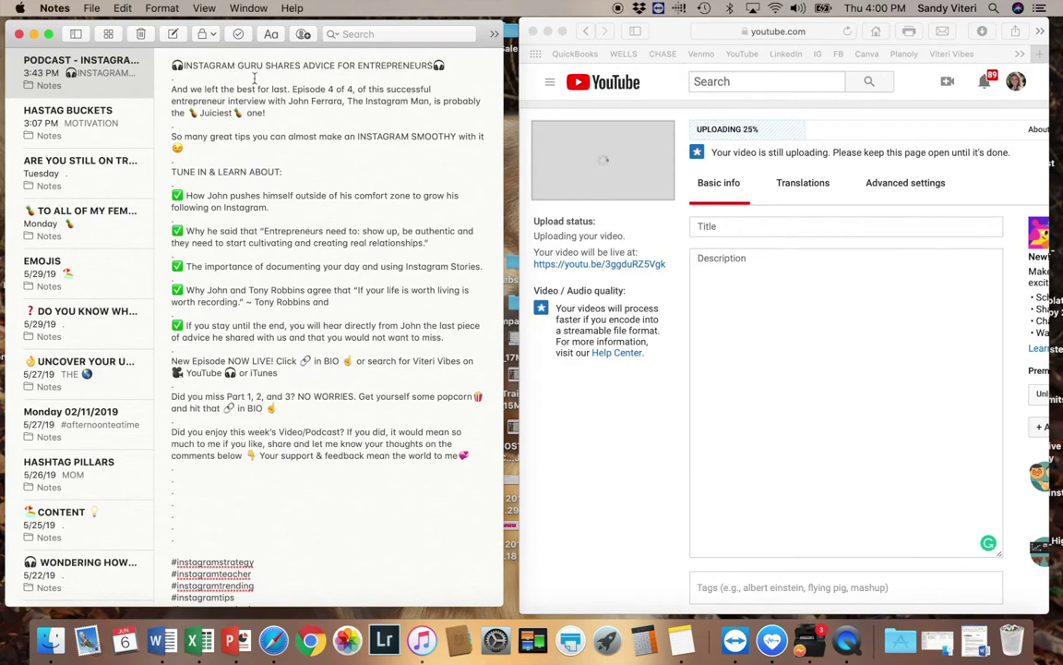
scroll(276, 466, "down", 15)
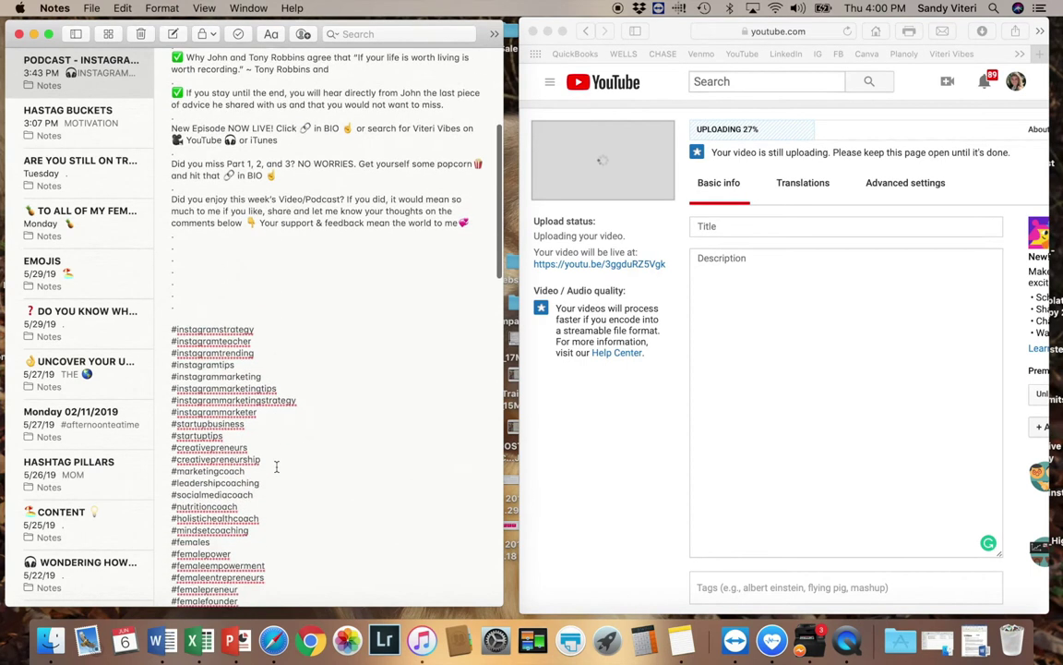
scroll(276, 467, "down", 3)
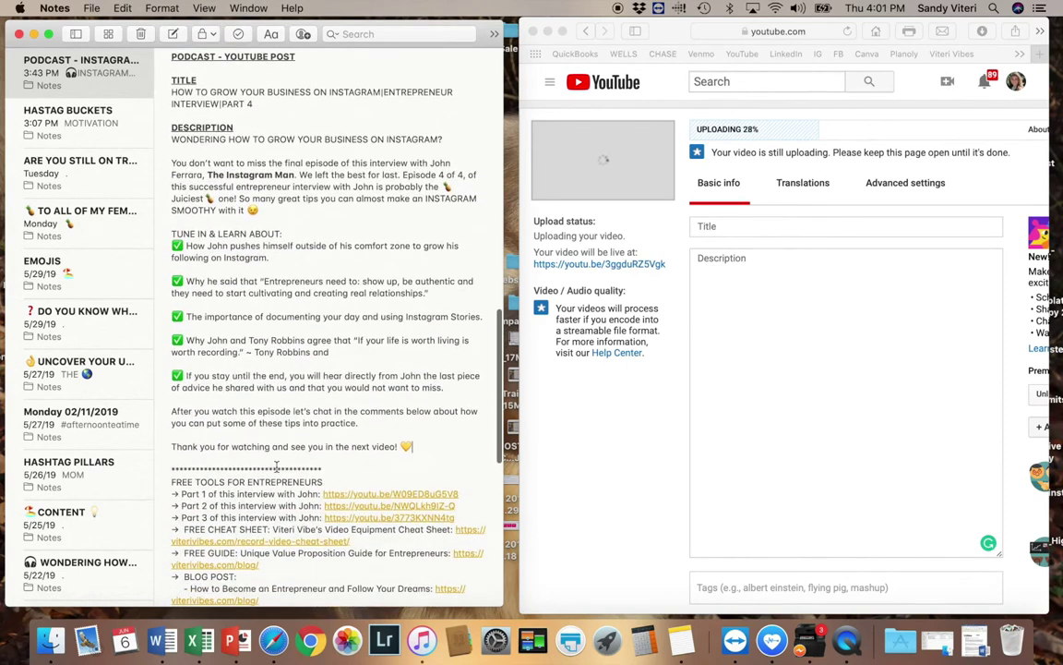
scroll(276, 466, "up", 2)
scroll(276, 467, "down", 1)
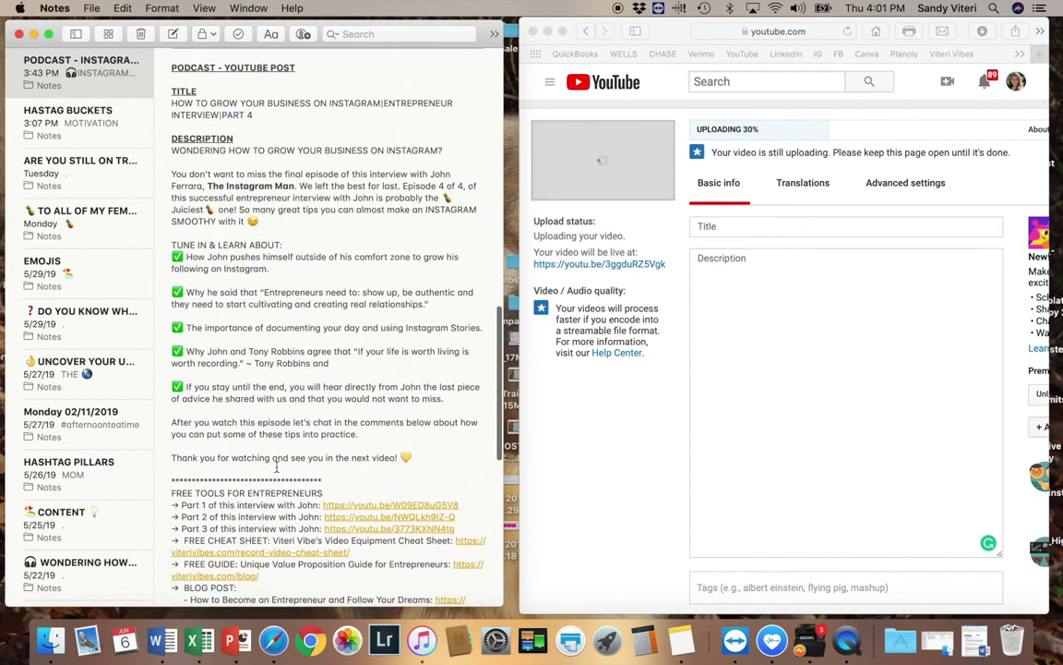
Copy the title "HOW TO GROW YOUR BUSINESS ON INSTAGRAM|ENTREPRENEUR INTERVIEW|PART 4" from the note into the video's Title field and check it in full screen
left_click_drag(259, 113, 170, 103)
key("super+c")
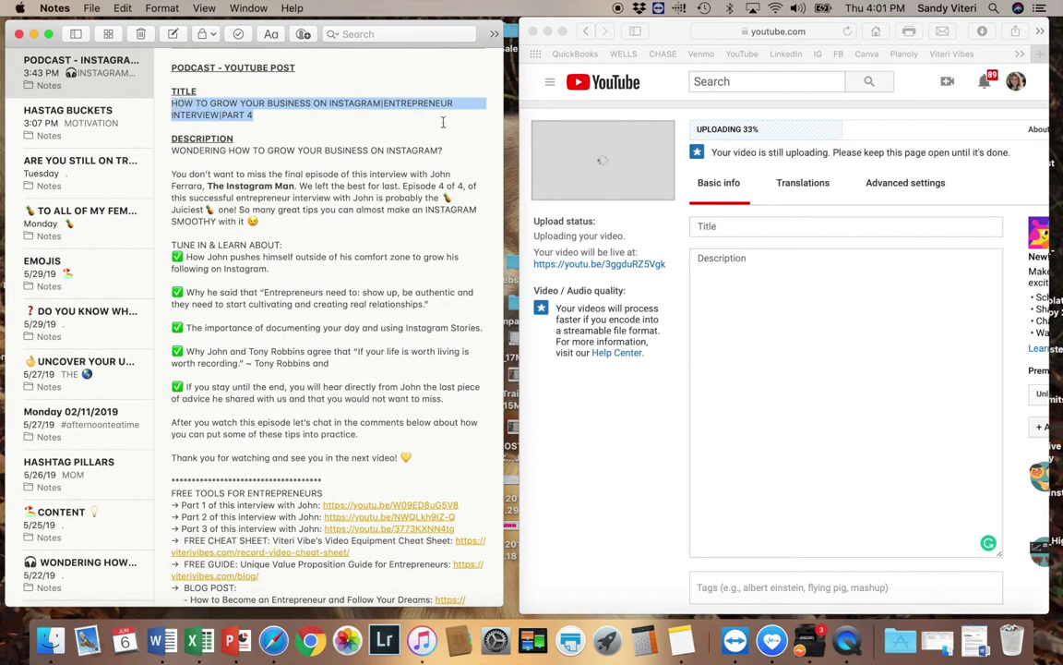
left_click(717, 225)
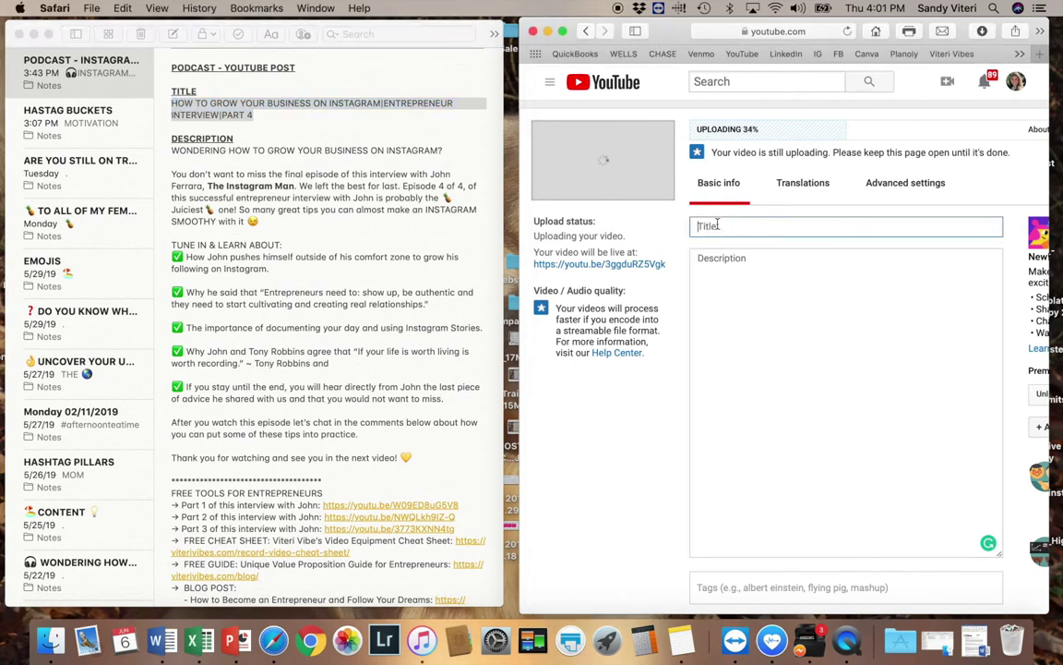
key("super+v")
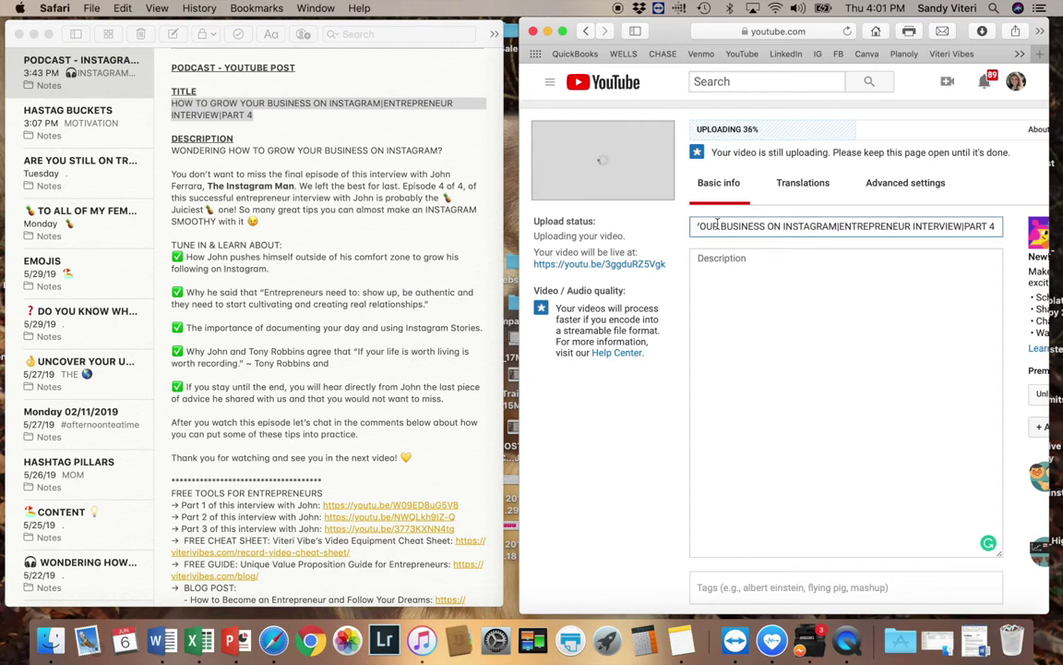
left_click(562, 31)
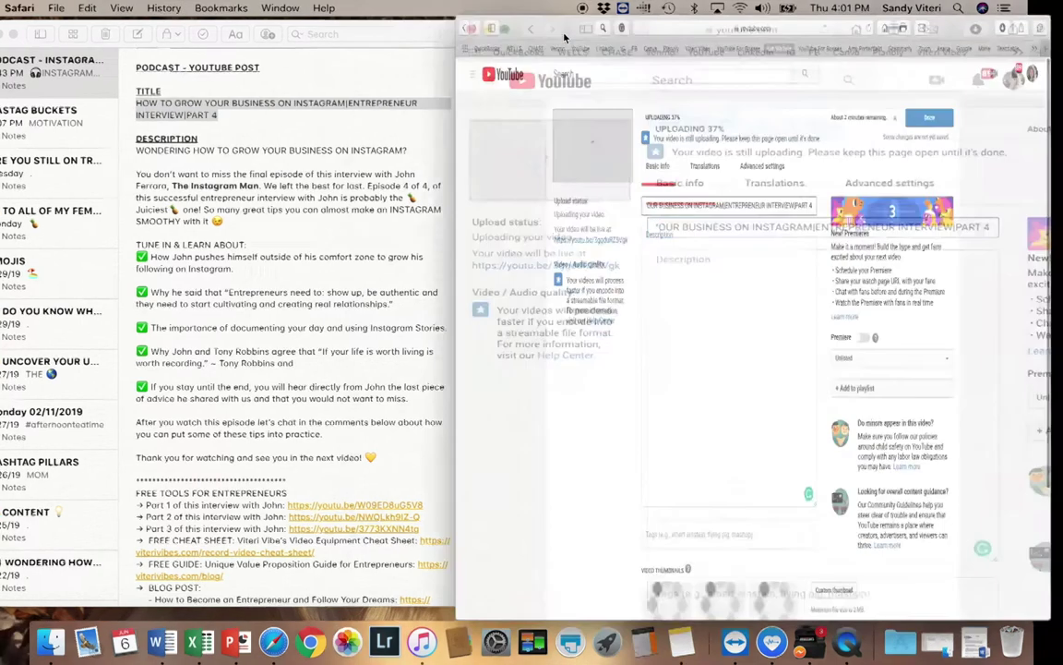
left_click_drag(557, 208, 305, 207)
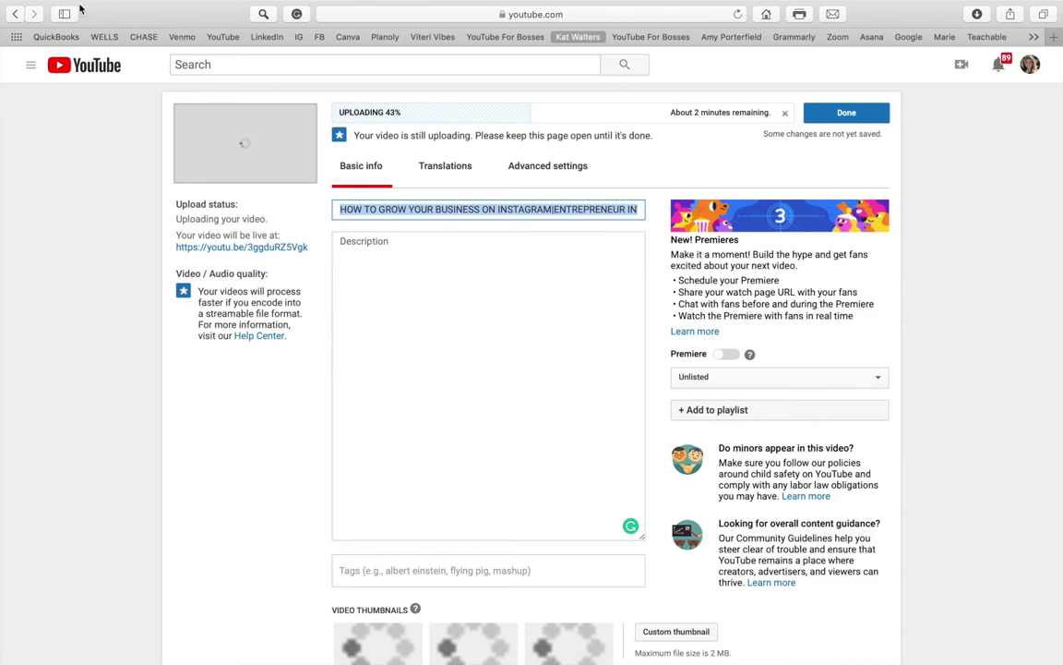
Copy the note's DESCRIPTION text, from "WONDERING HOW TO GROW YOUR BUSINESS" through "create clients for you as well", into the video's Description field
mouse_move(42, 2)
left_click(44, 31)
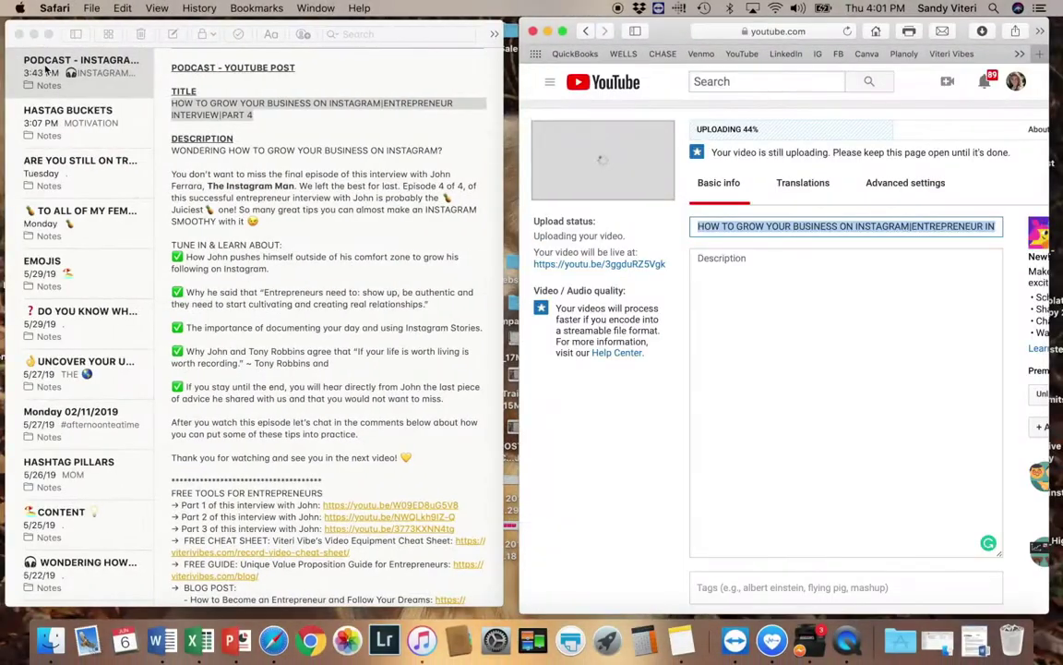
left_click(193, 149)
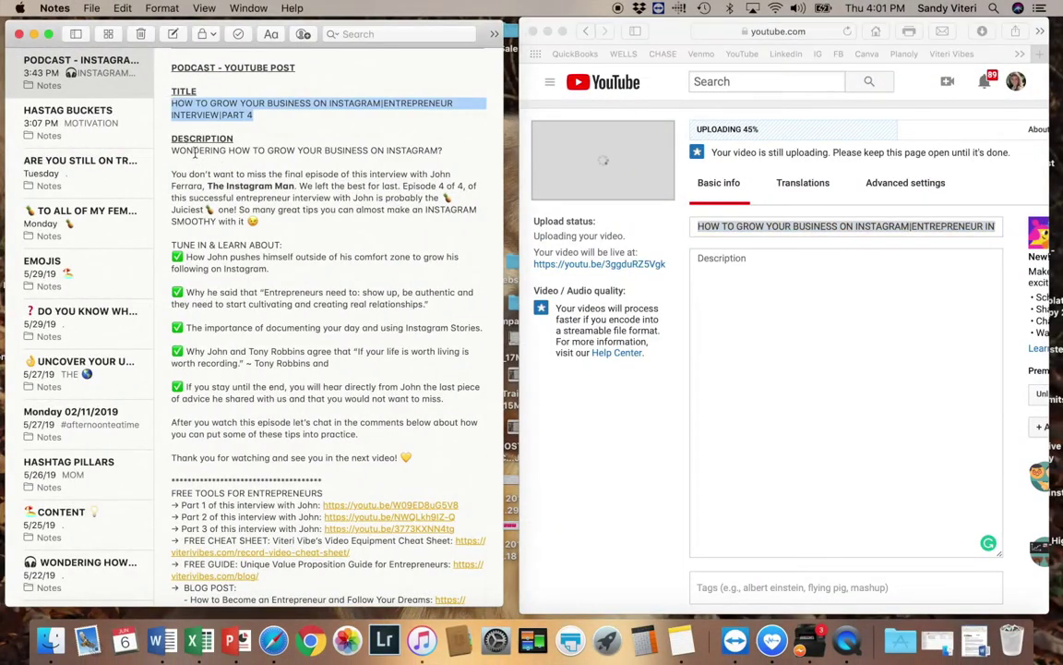
mouse_move(172, 148)
left_mouse_down()
mouse_move(278, 219)
mouse_move(329, 369)
mouse_move(441, 535)
mouse_move(441, 621)
mouse_move(451, 496)
mouse_move(447, 567)
left_mouse_up()
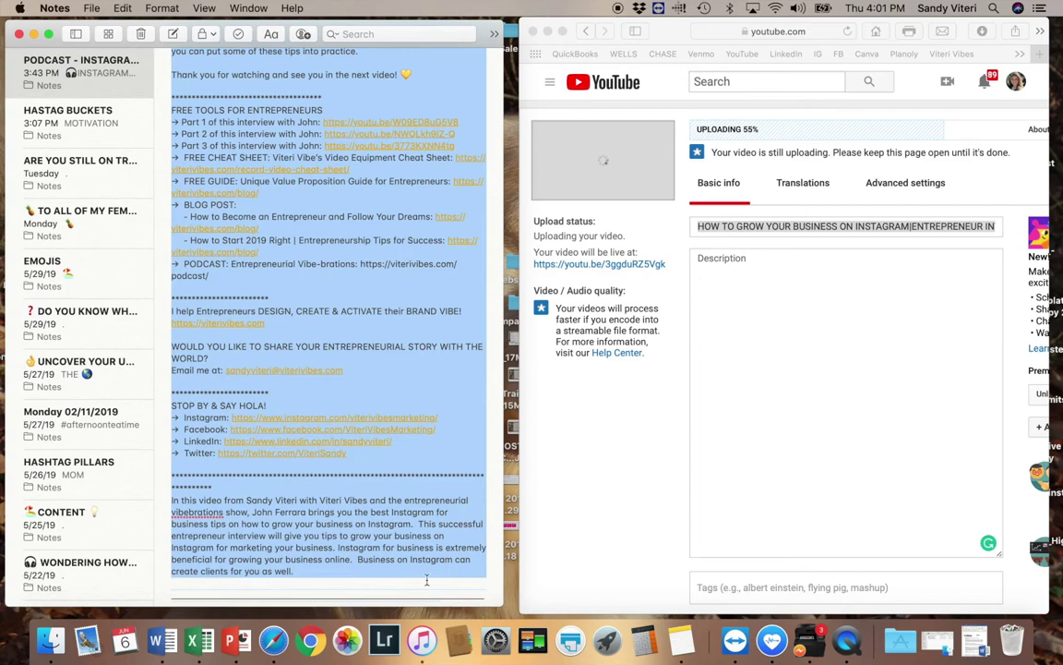
left_click(743, 271)
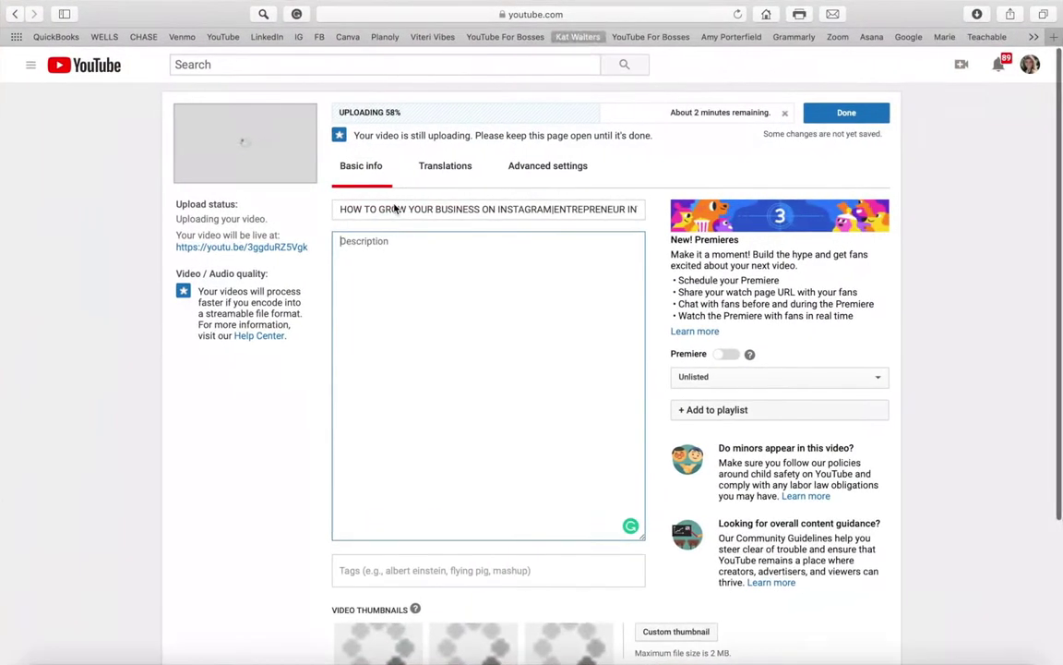
left_click(342, 238)
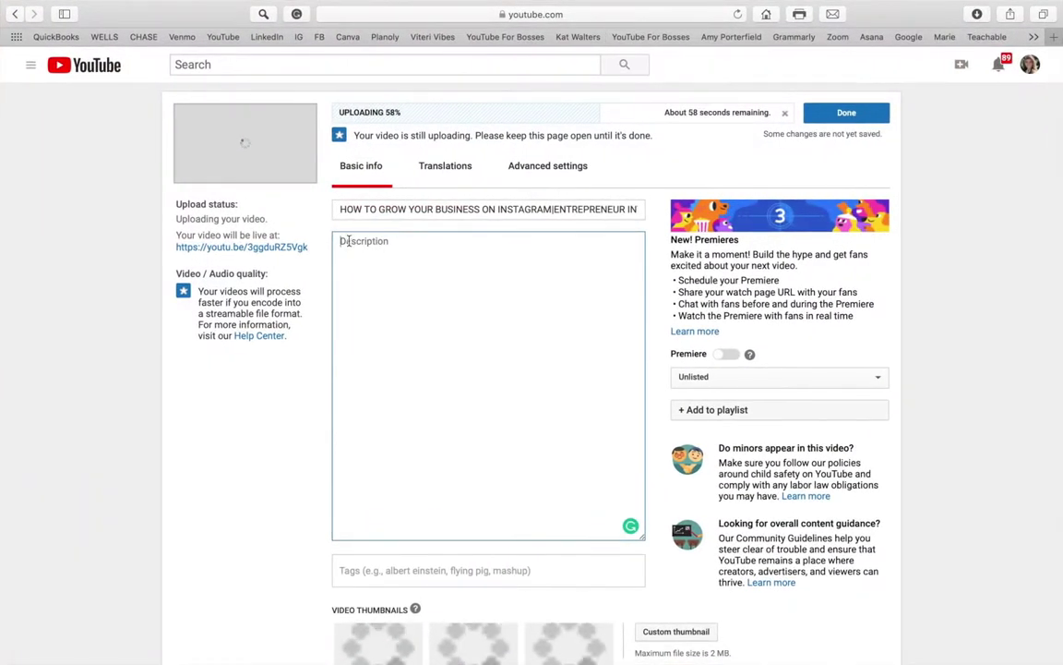
key("super+v")
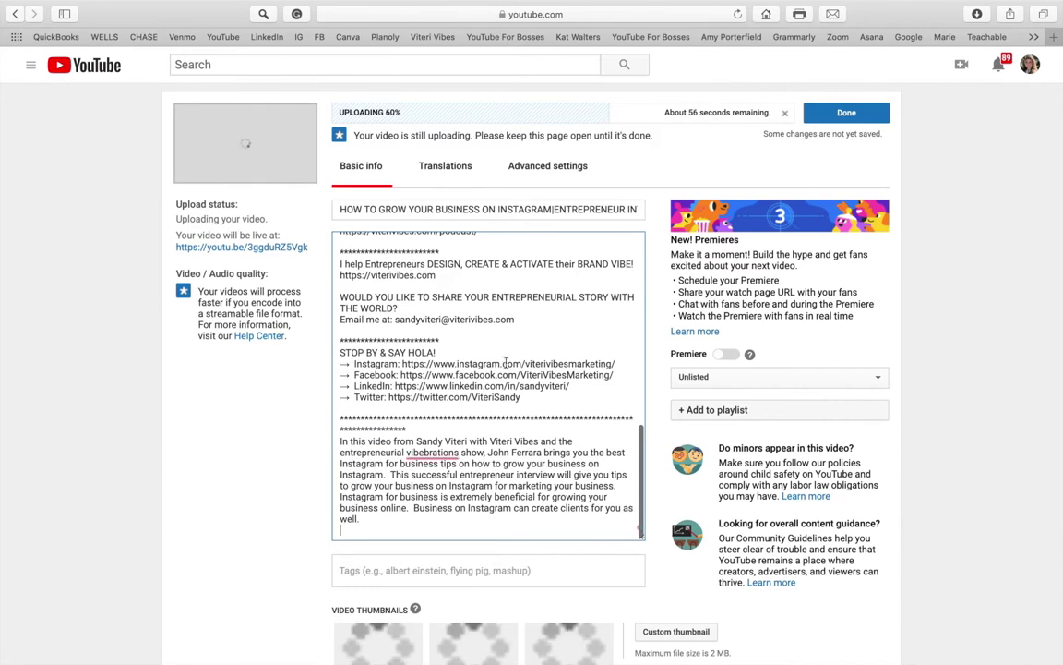
Review the pasted description from its opening through the free tools links, contact line and social media links
scroll(501, 321, "up", 5)
scroll(501, 321, "up", 5)
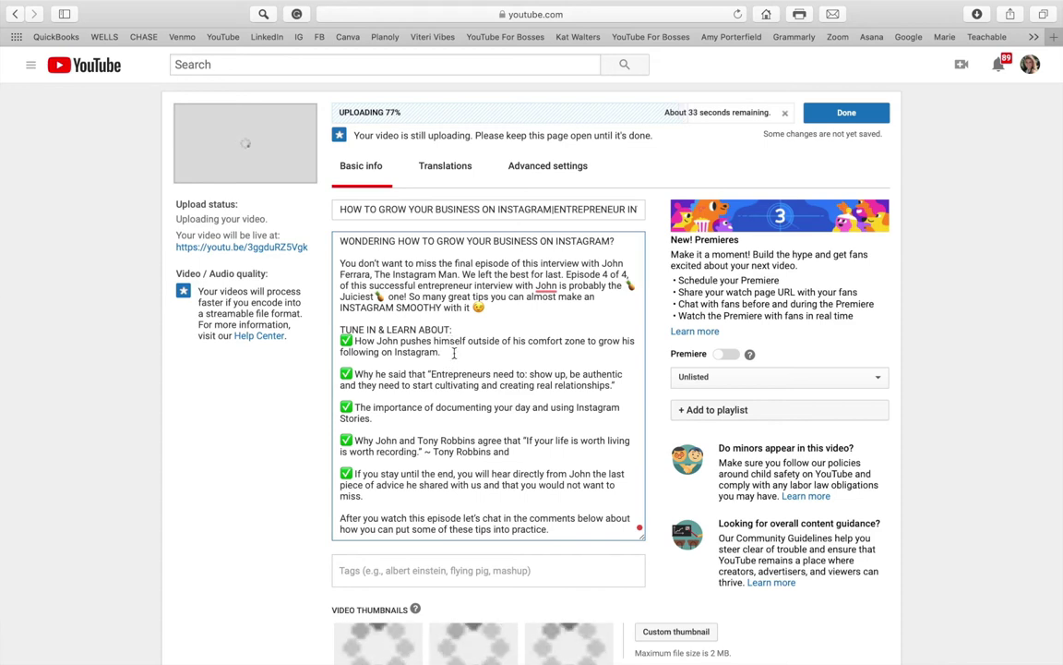
scroll(454, 353, "down", 2)
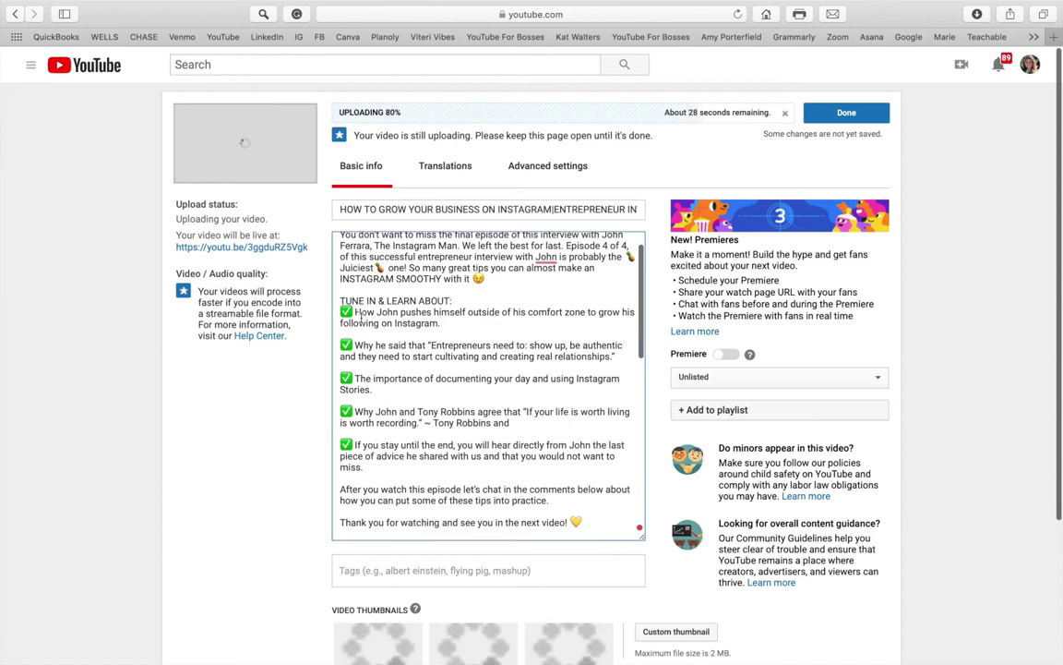
scroll(384, 436, "down", 5)
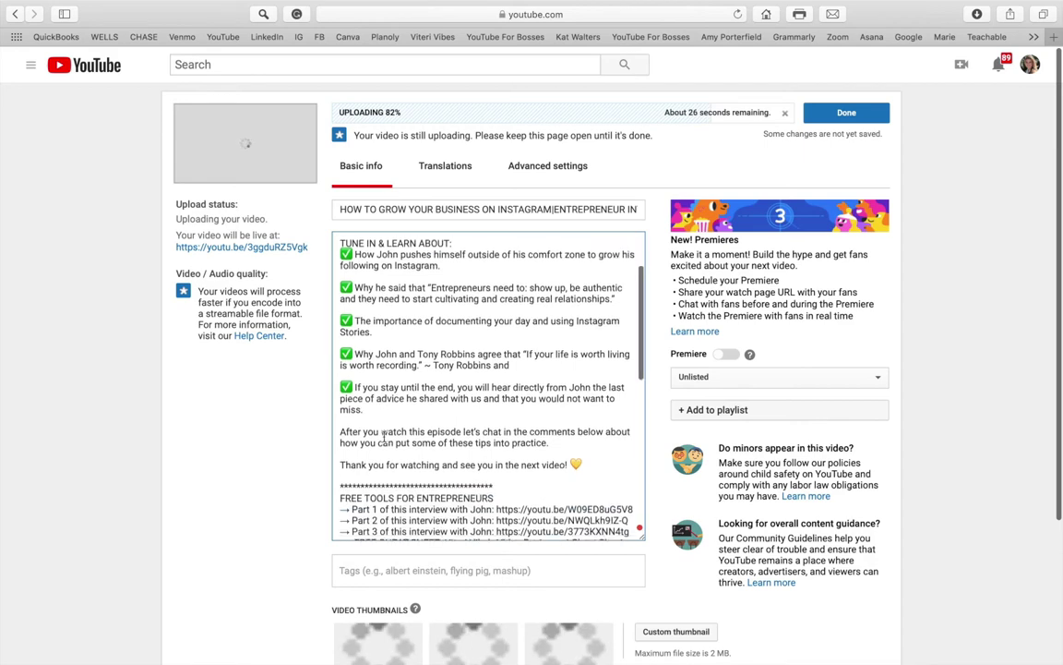
scroll(384, 436, "down", 4)
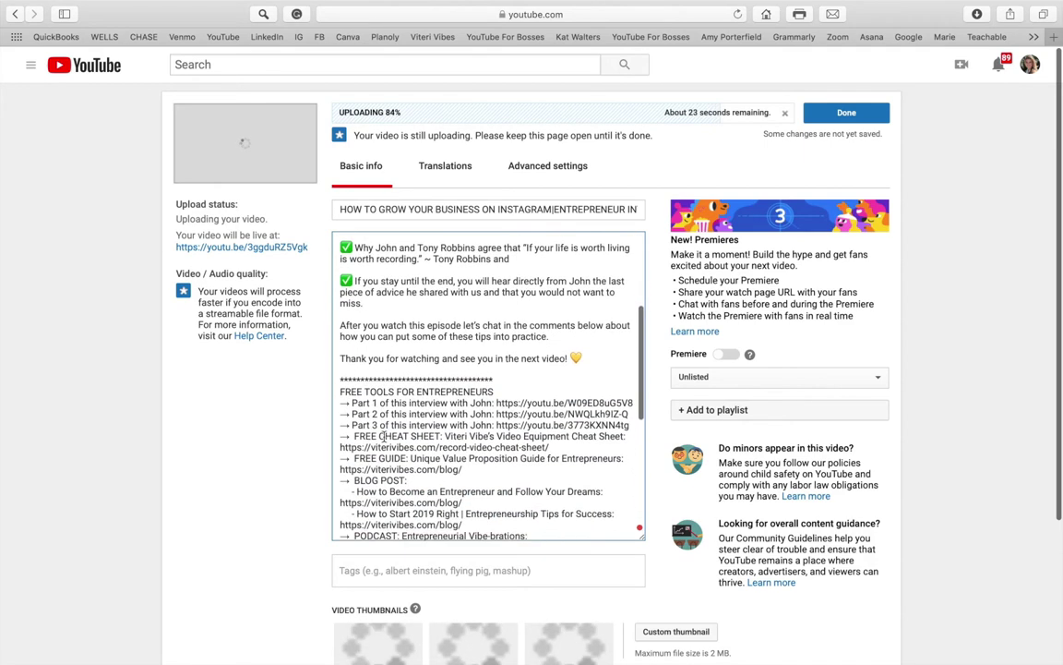
scroll(383, 440, "up", 3)
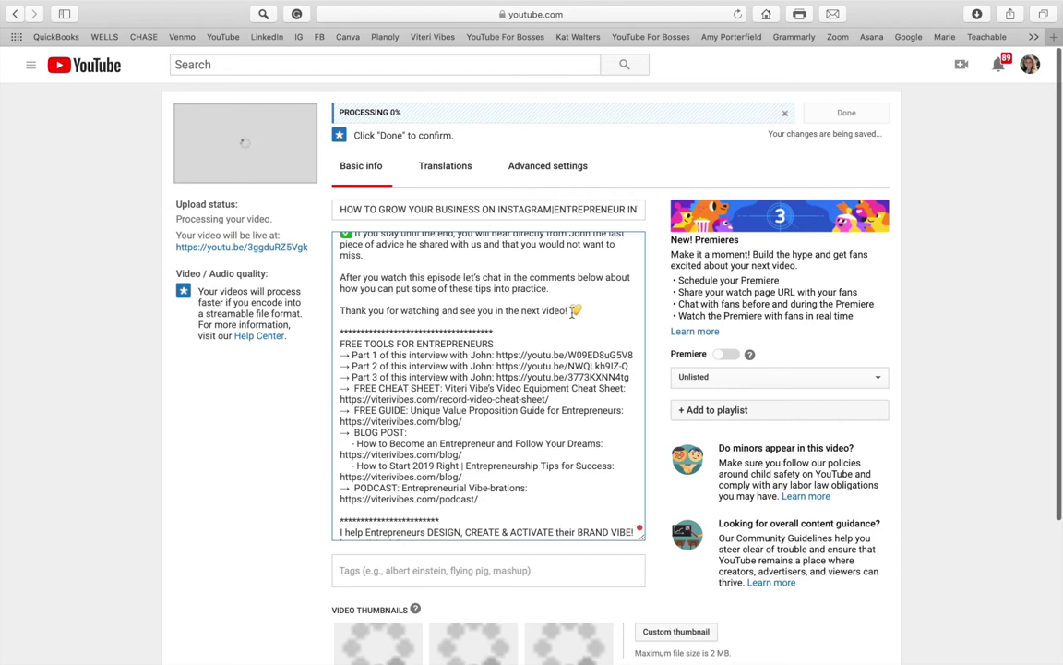
scroll(581, 307, "down", 3)
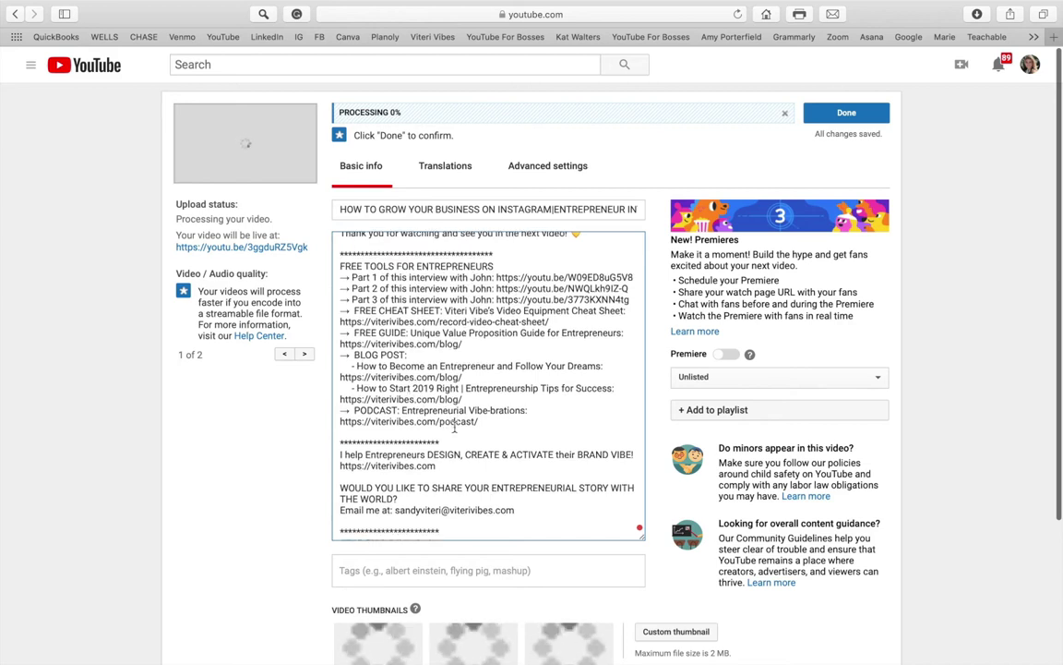
scroll(455, 427, "down", 3)
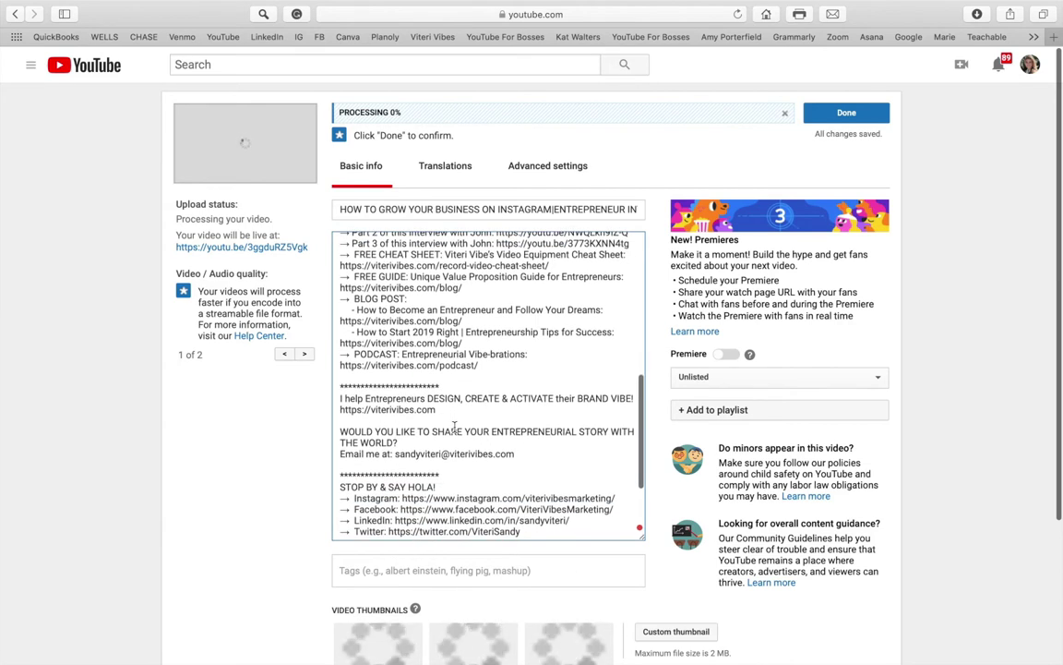
scroll(454, 426, "down", 4)
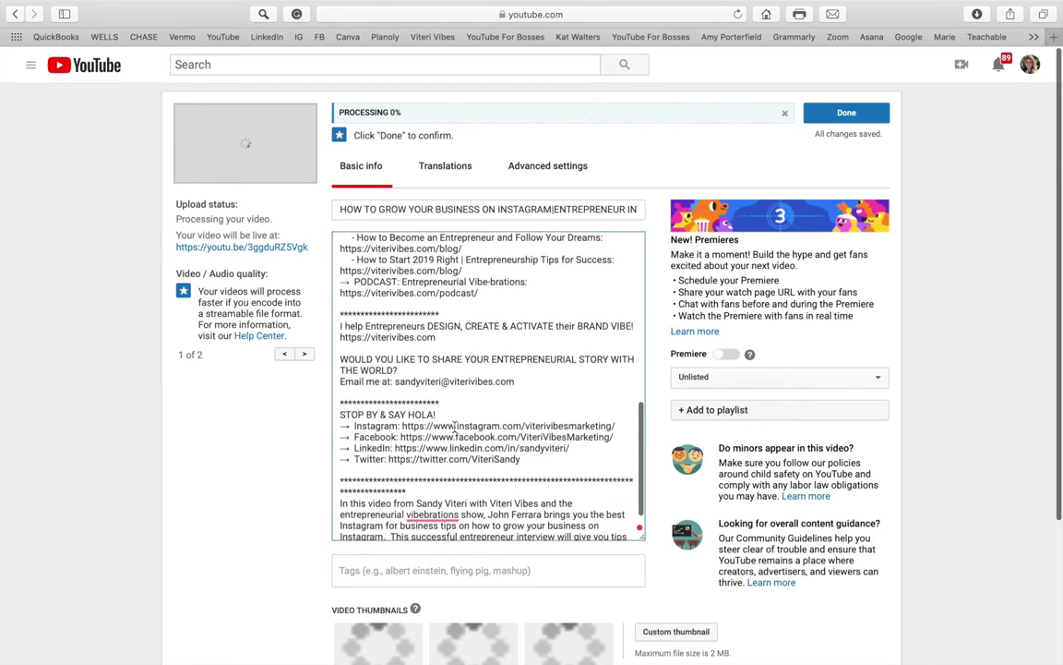
scroll(455, 427, "down", 1)
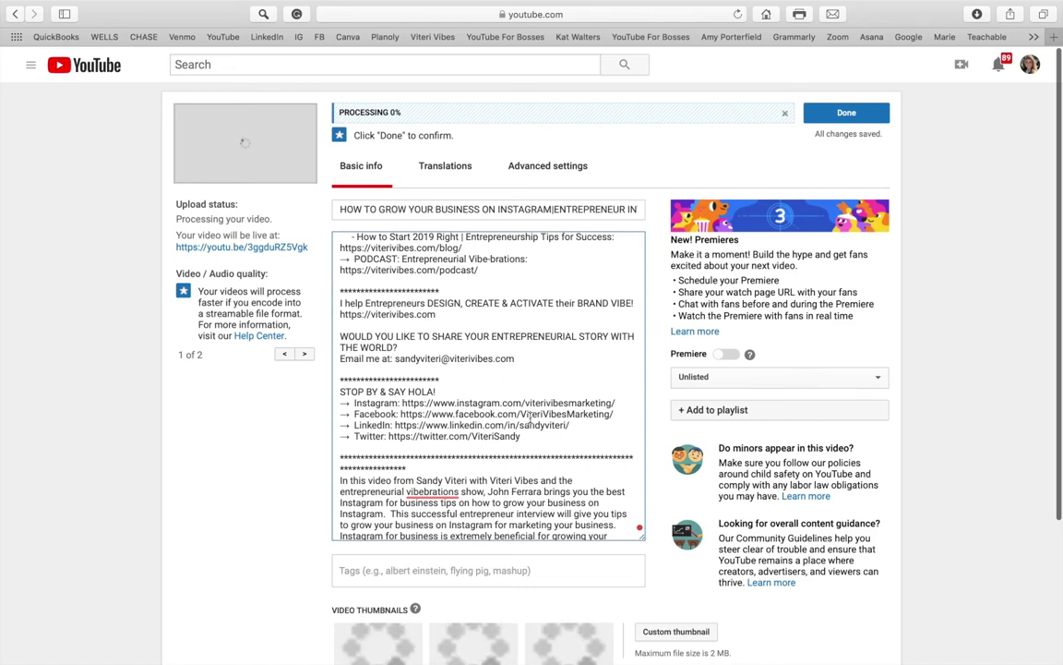
scroll(551, 432, "up", 15)
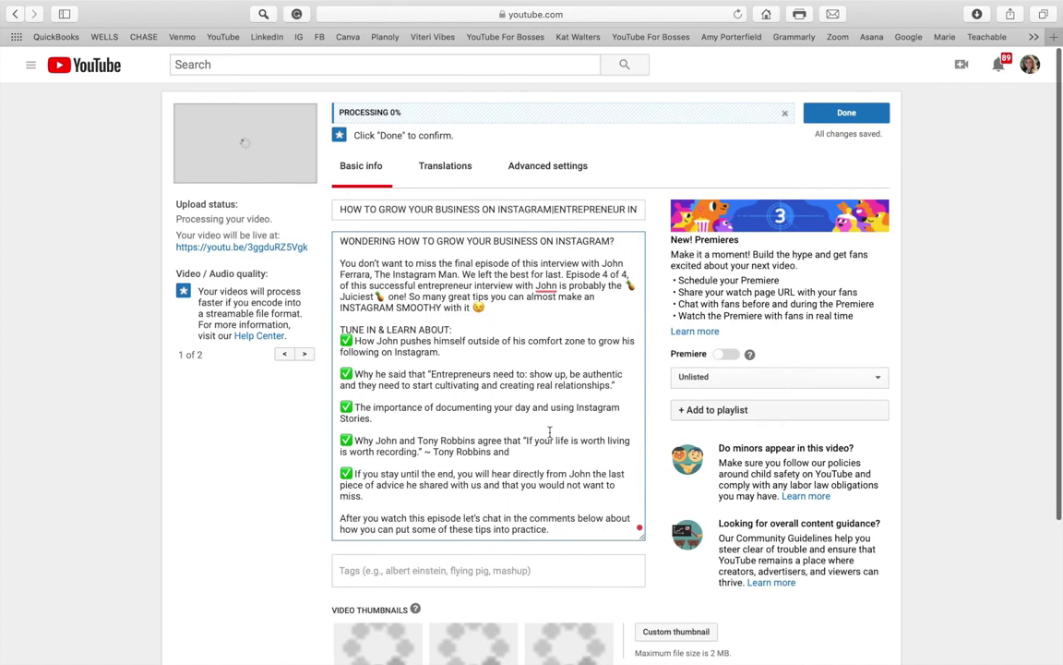
Add the video to the "Entrepreneurial Vibe-brations" playlist and close the playlist list
left_click(703, 416)
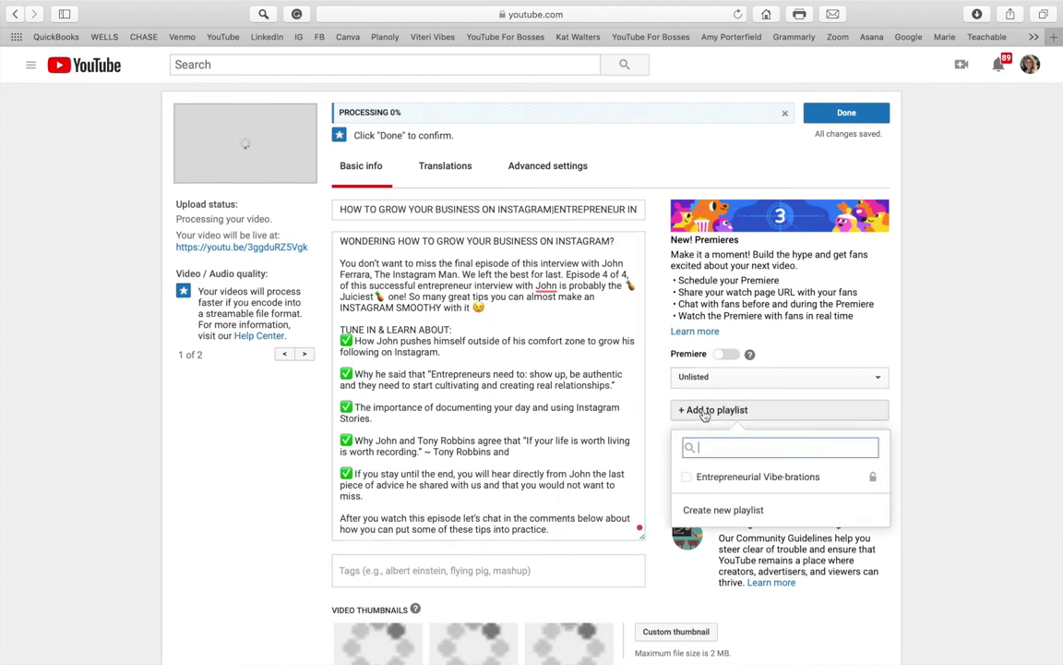
left_click(687, 478)
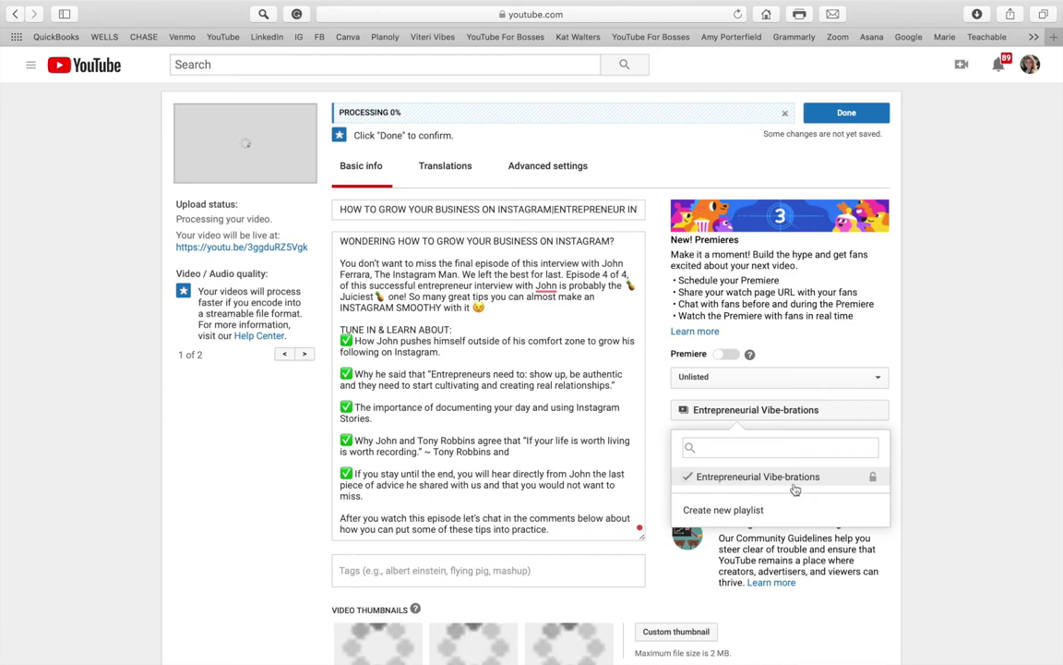
left_click(897, 415)
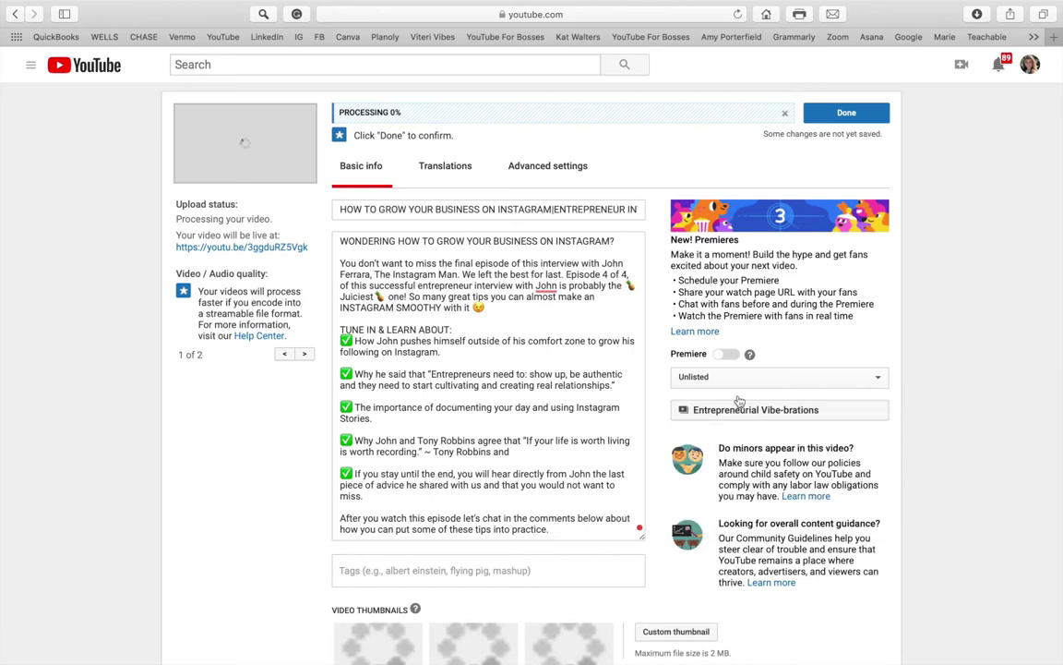
Return to the podcast note in Notes and copy the full list of keywords under its TAGS heading
scroll(564, 472, "up", 1)
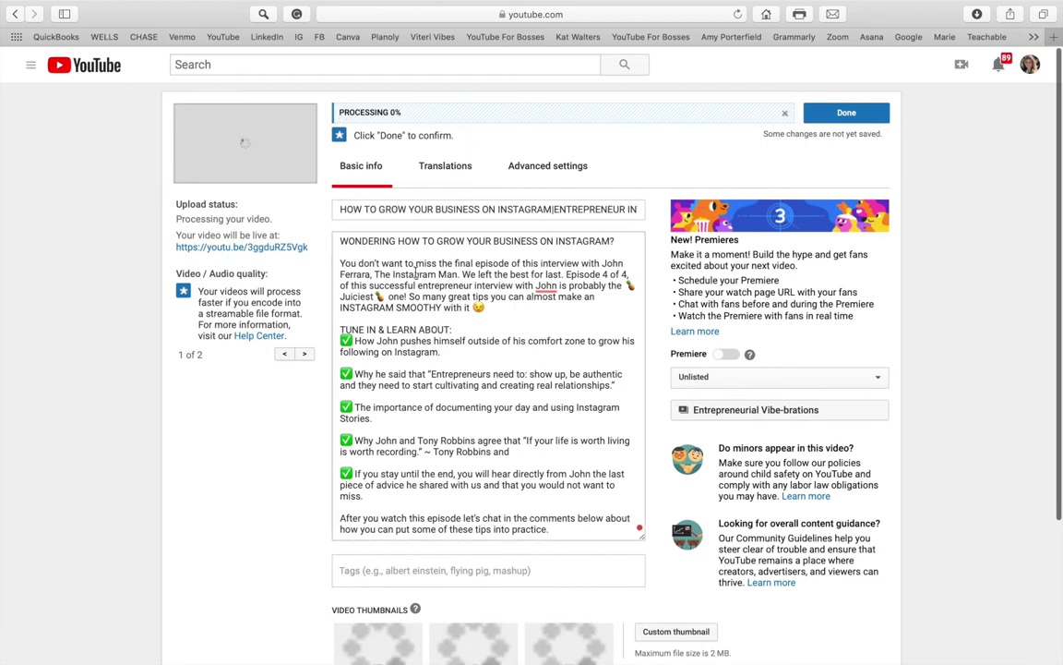
scroll(426, 438, "down", 10)
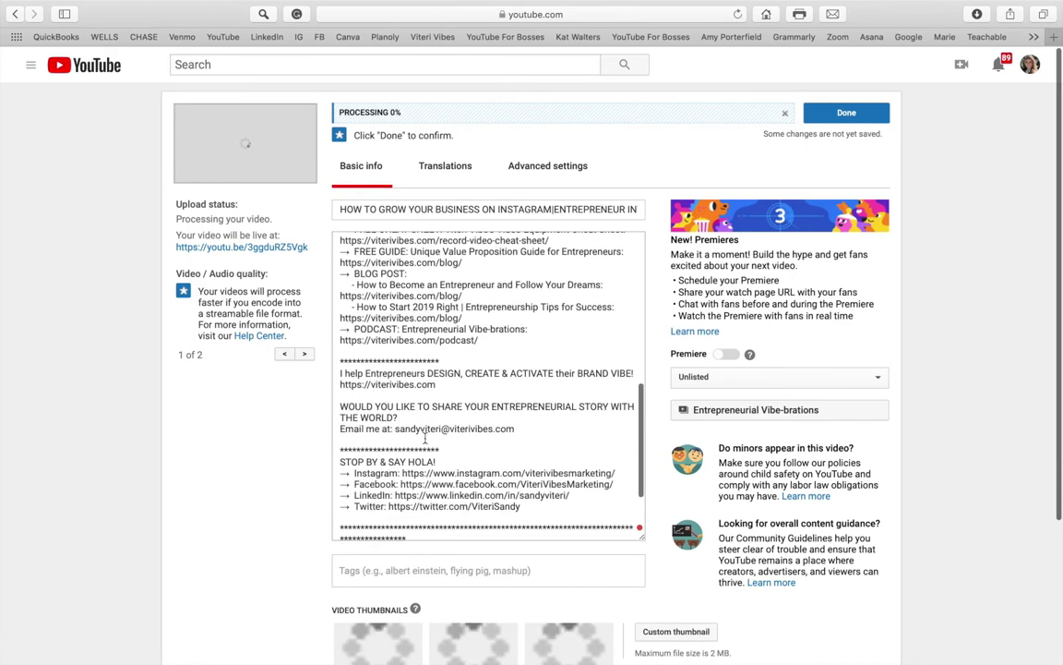
scroll(280, 561, "down", 5)
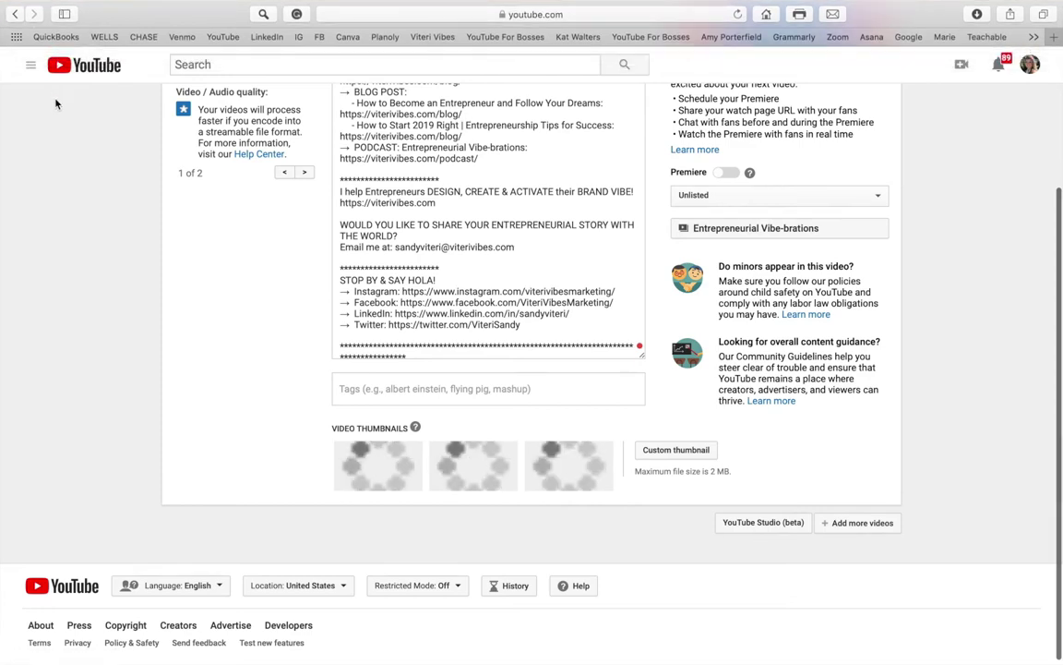
left_click(40, 31)
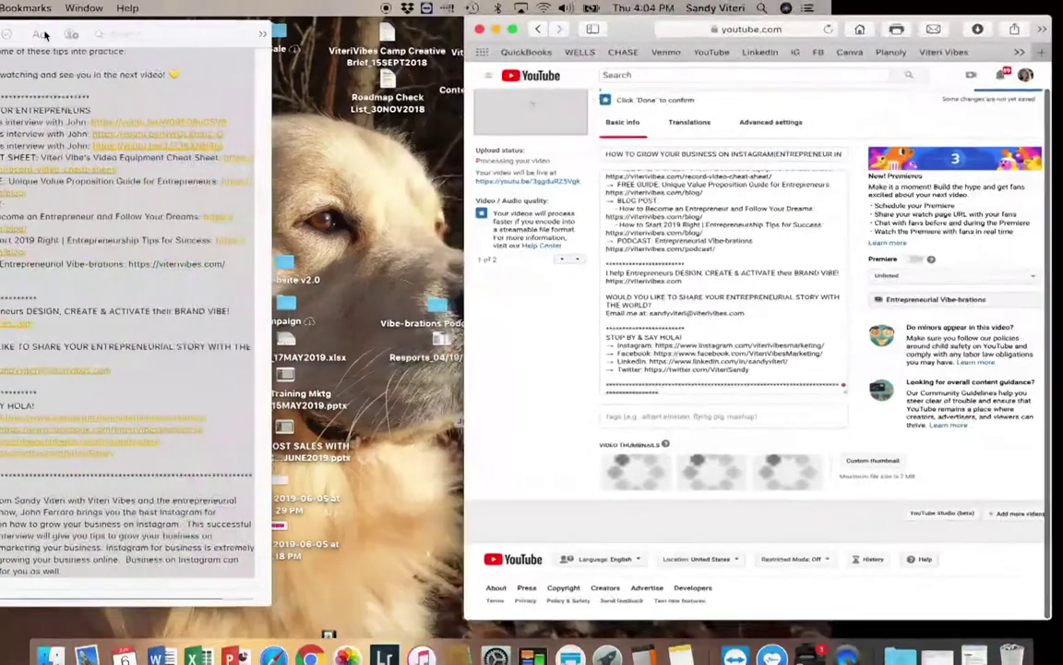
left_click(342, 395)
key("super+a")
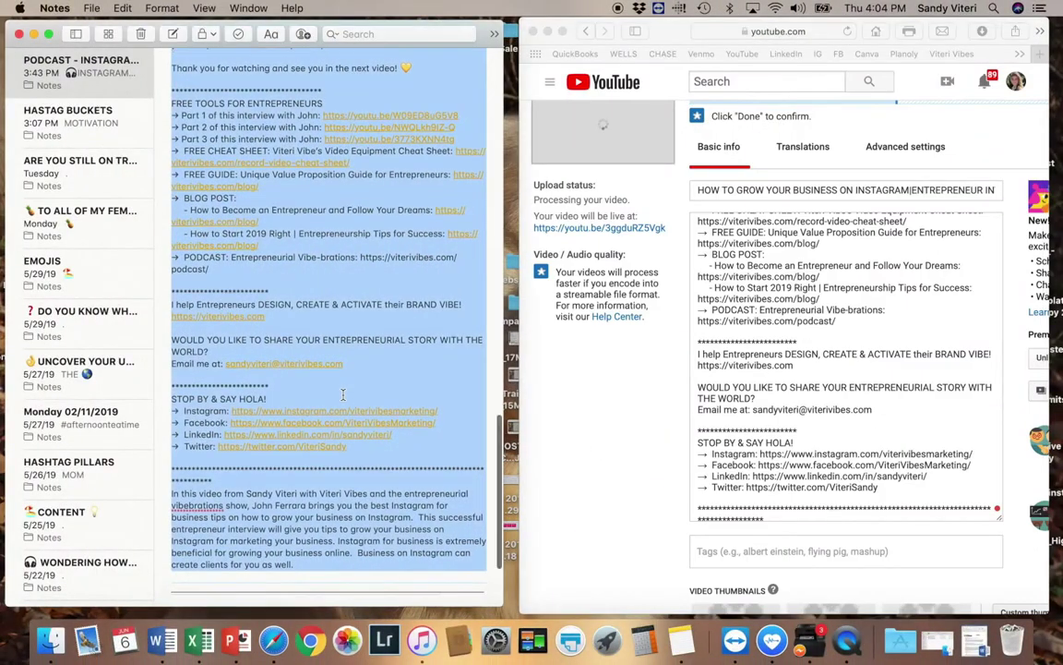
left_click(342, 394)
scroll(342, 394, "down", 3)
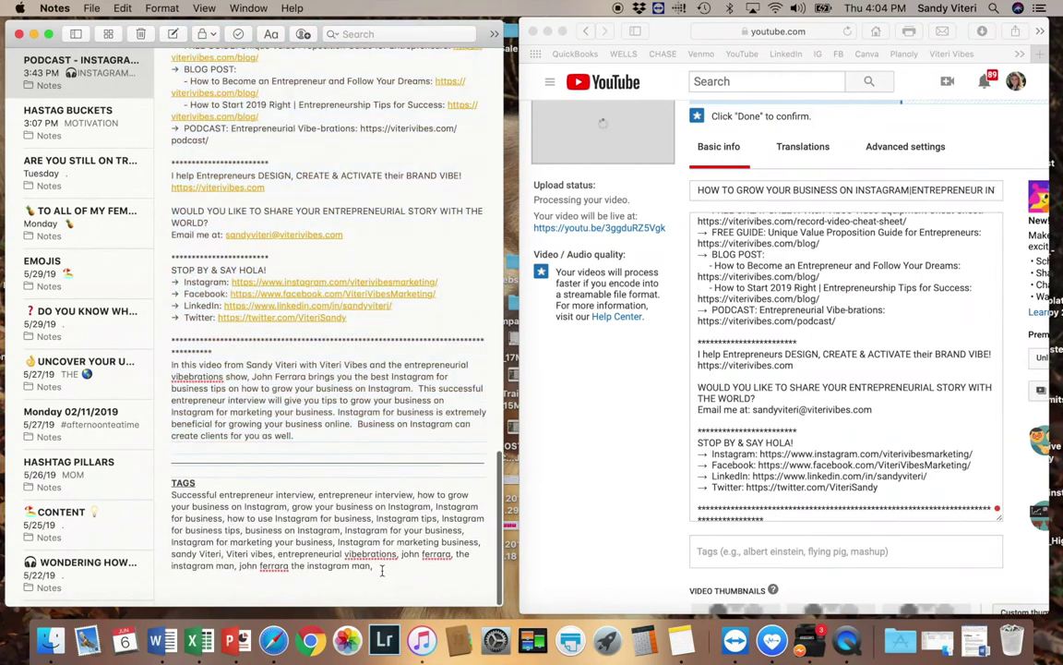
left_click_drag(374, 565, 160, 499)
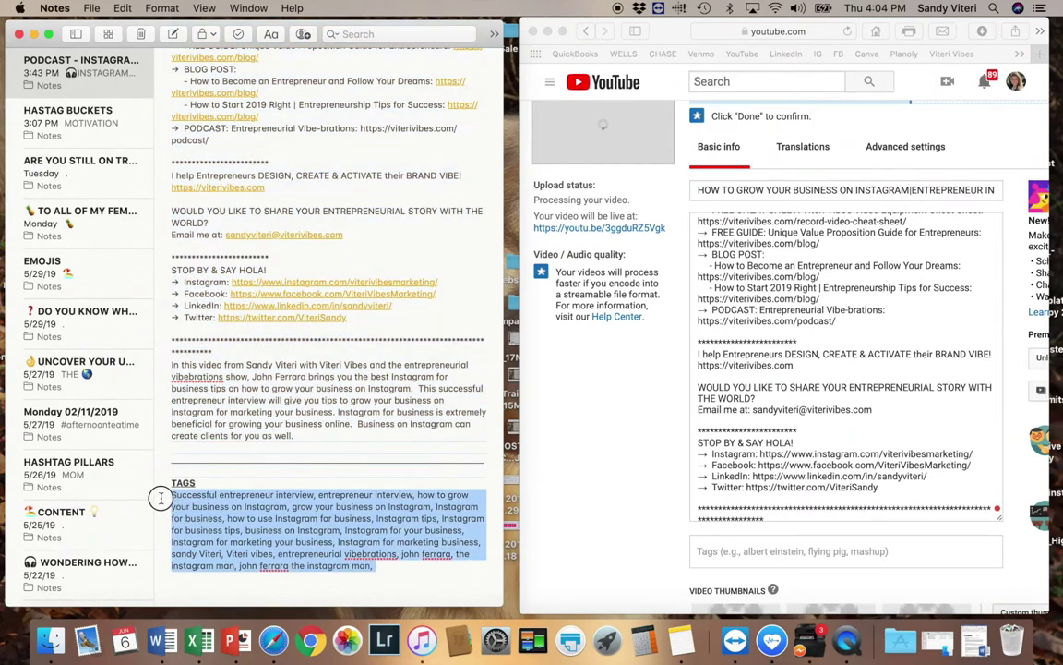
key("super+c")
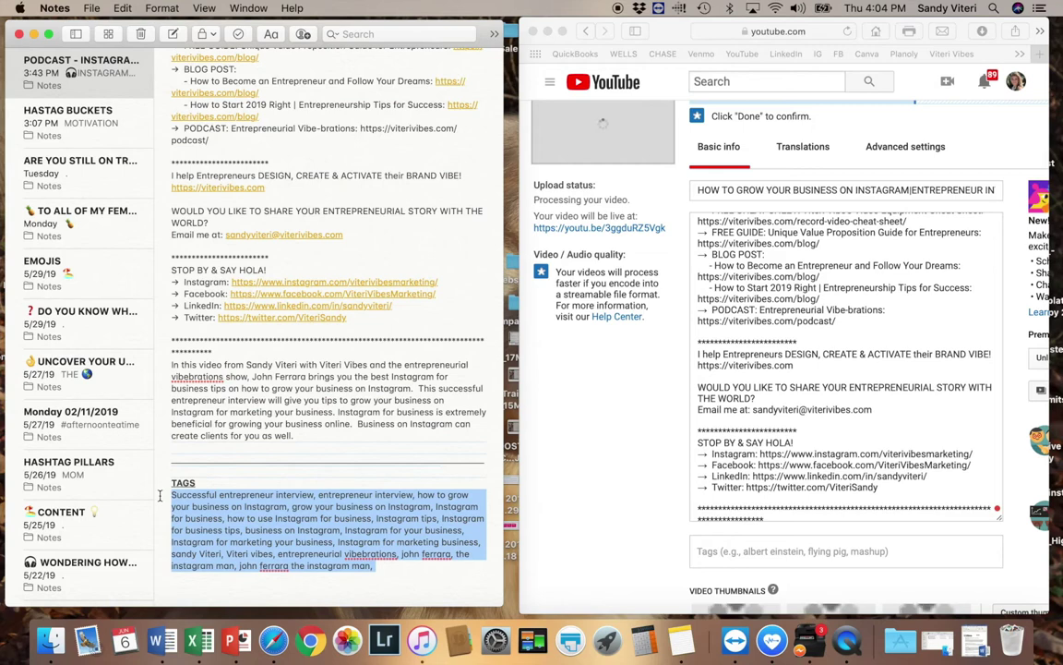
Switch back to the upload page in full screen, paste the copied keywords into the Tags field and review the video details
left_click(565, 35)
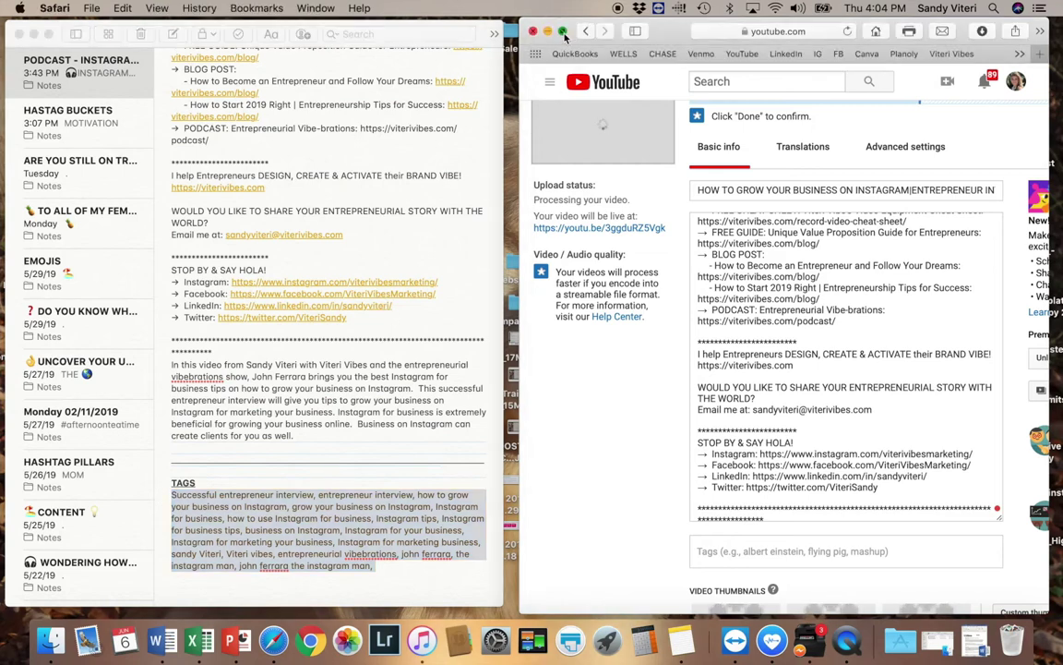
left_click(564, 32)
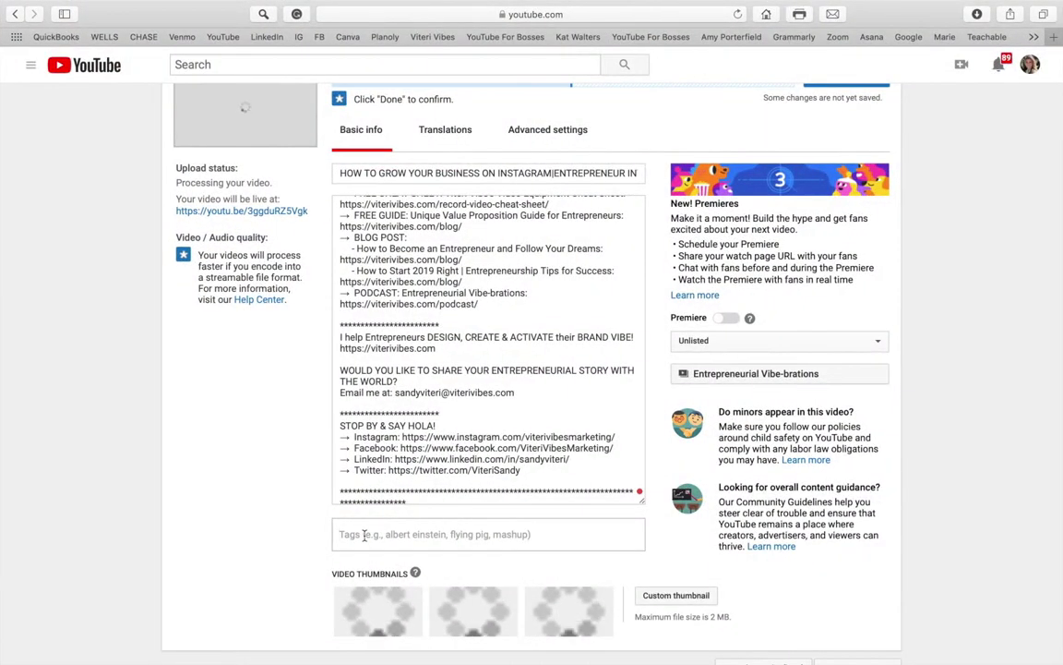
left_click(364, 535)
key("super+v")
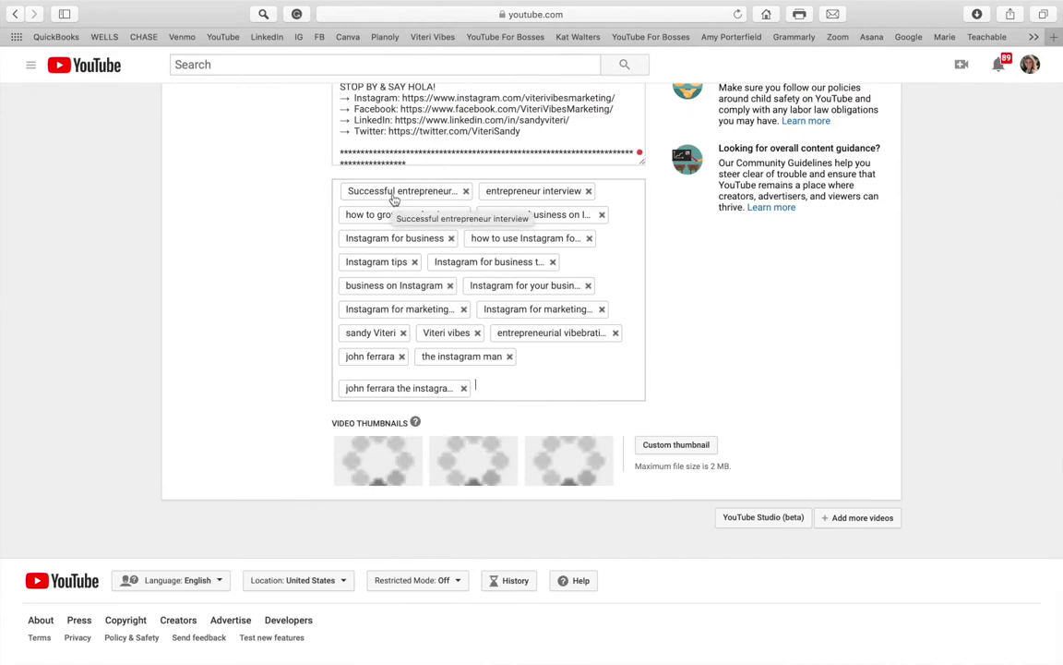
scroll(211, 58, "up", 1)
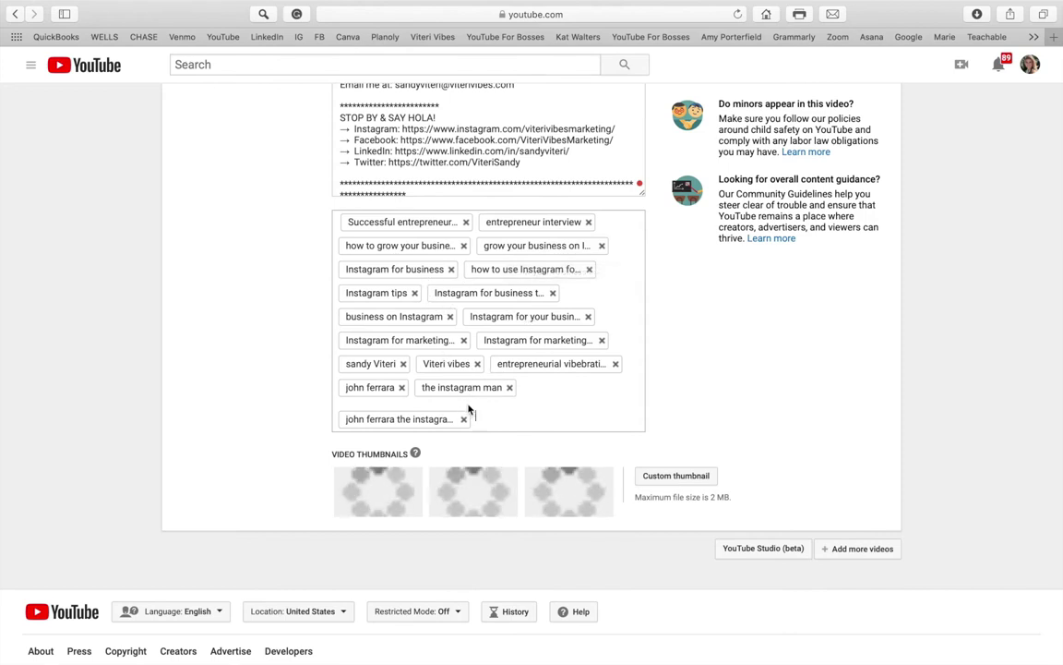
scroll(551, 391, "up", 1)
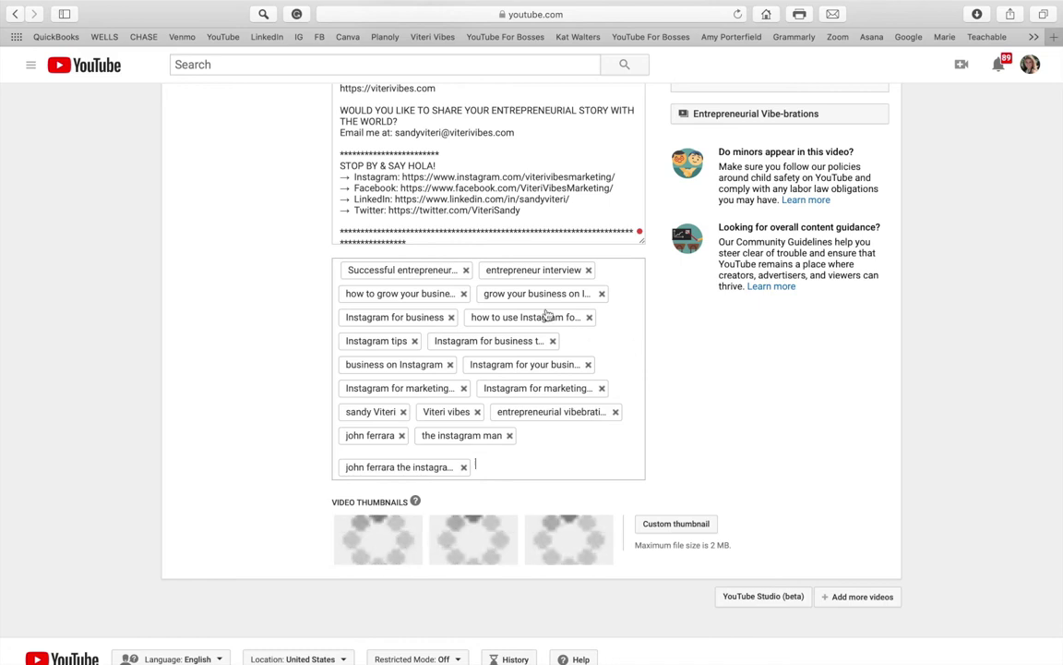
scroll(554, 465, "up", 1)
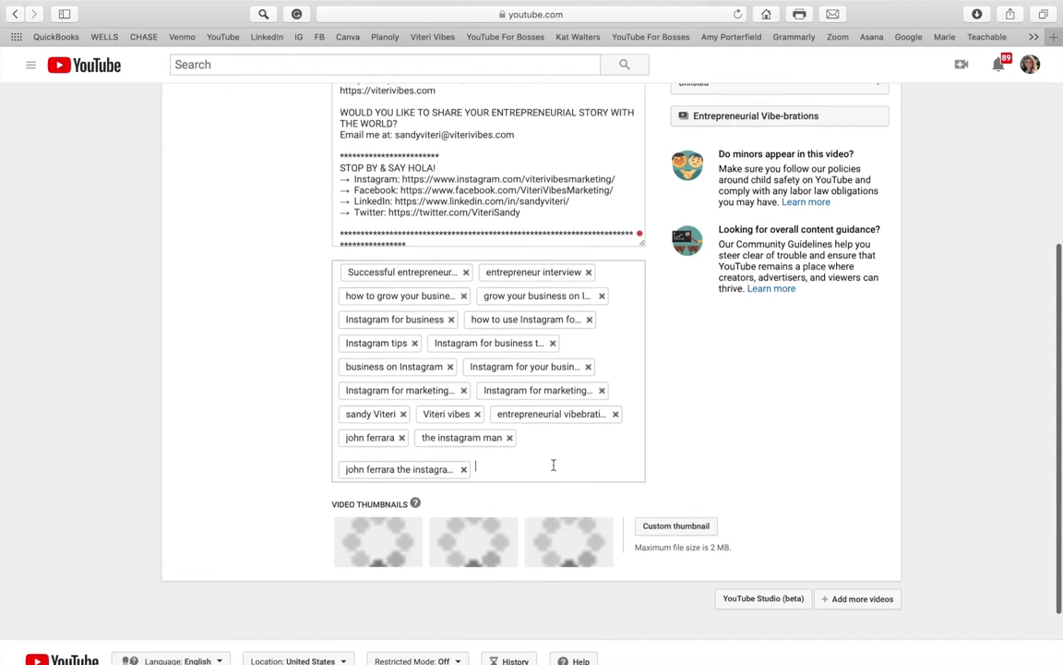
scroll(554, 465, "up", 10)
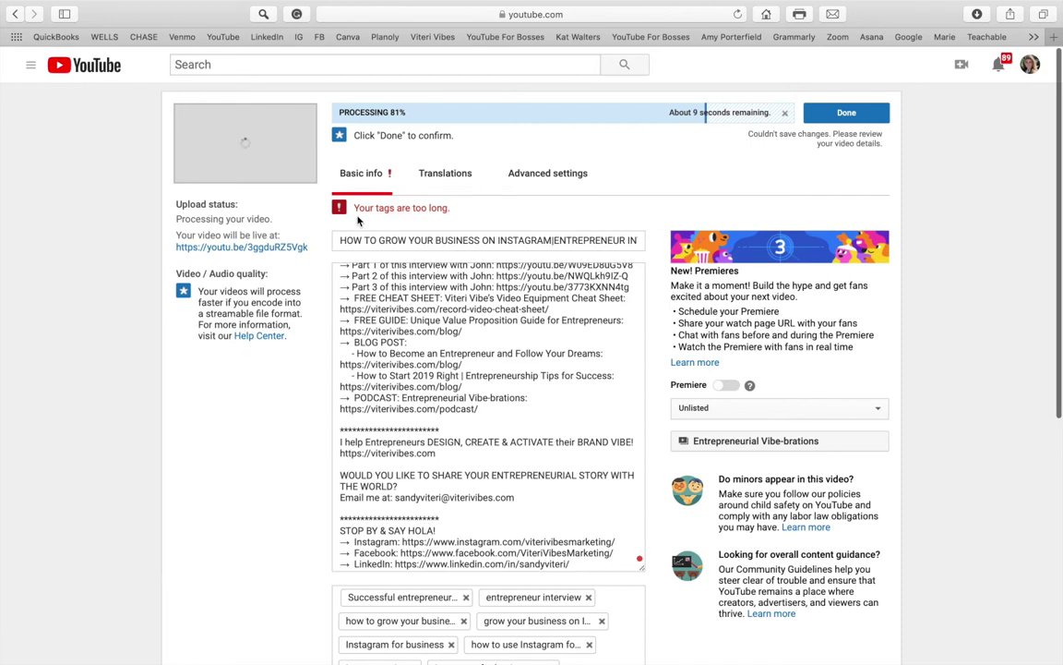
scroll(418, 371, "down", 10)
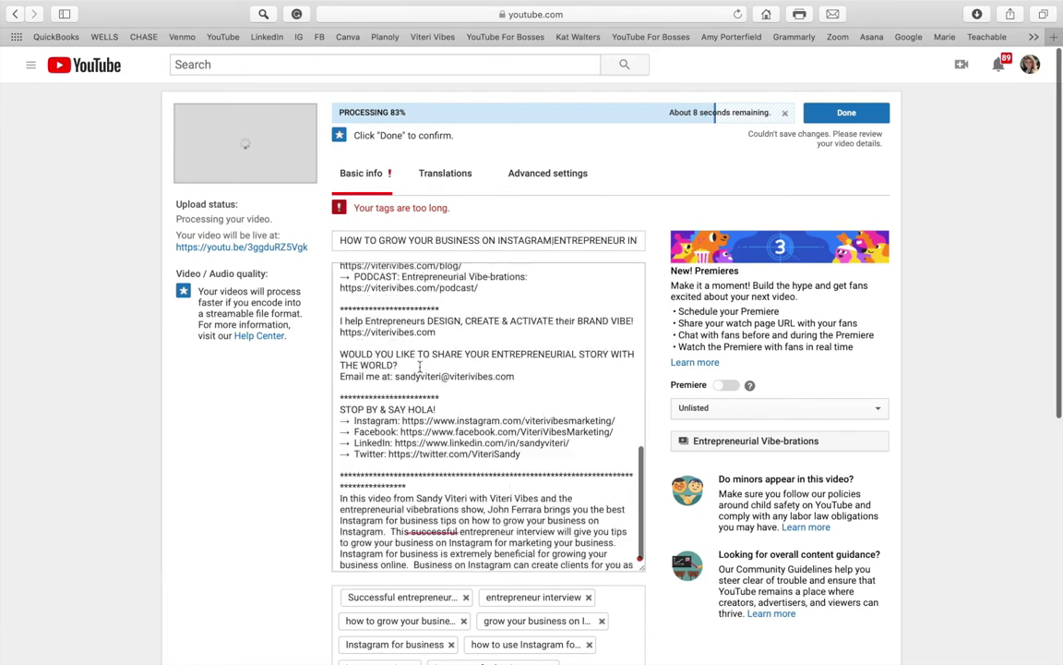
Remove the last tag from the Tags field to shorten the list, and finish the upload
scroll(420, 367, "down", 2)
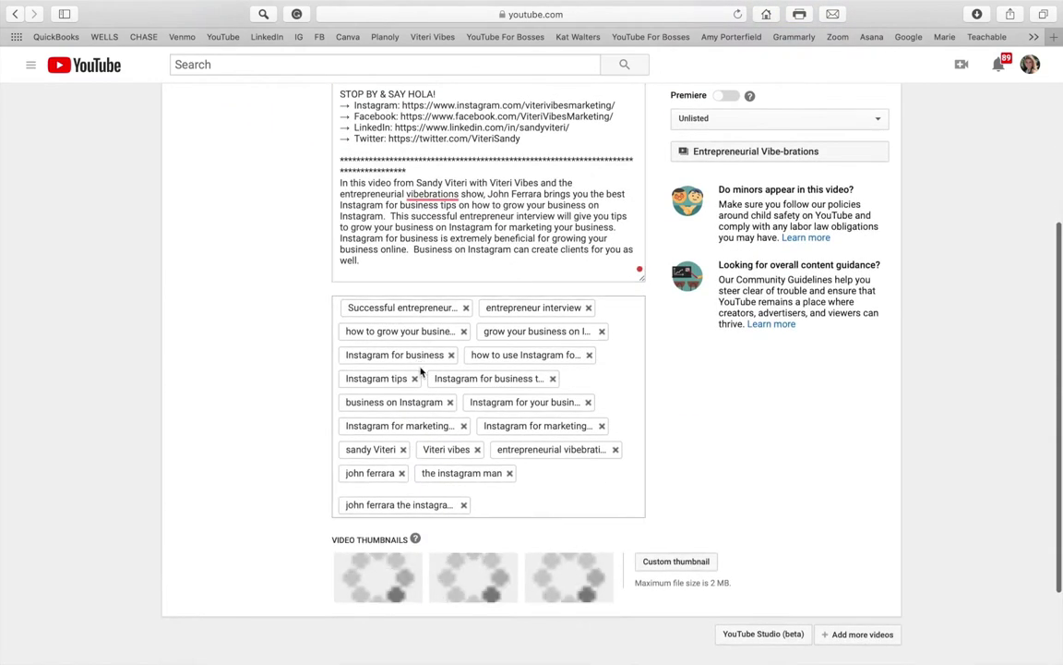
left_click(464, 504)
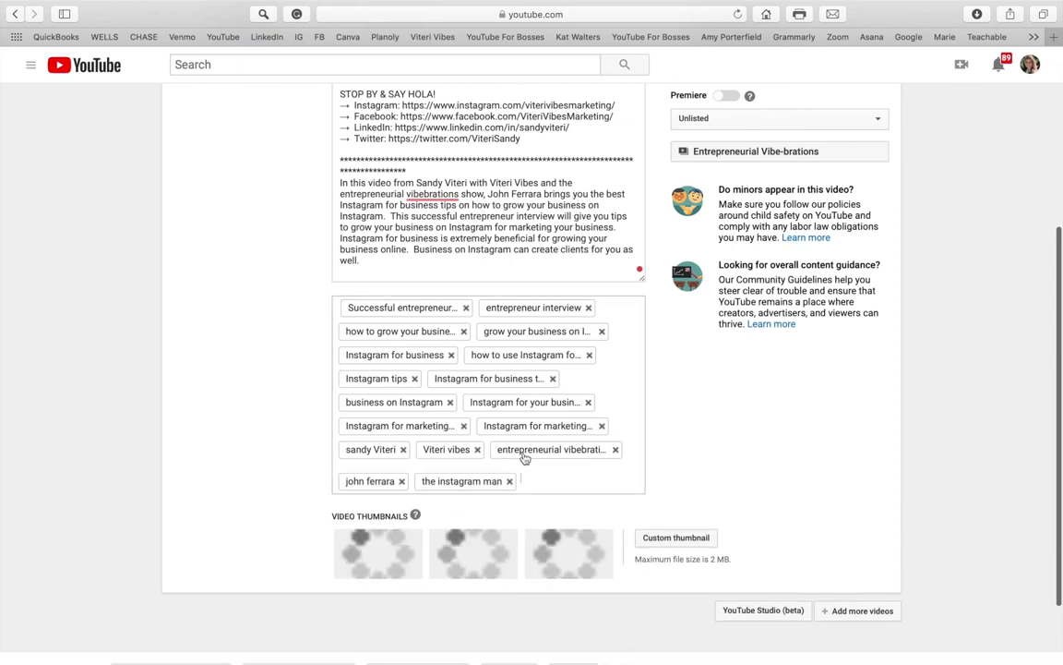
scroll(523, 456, "up", 8)
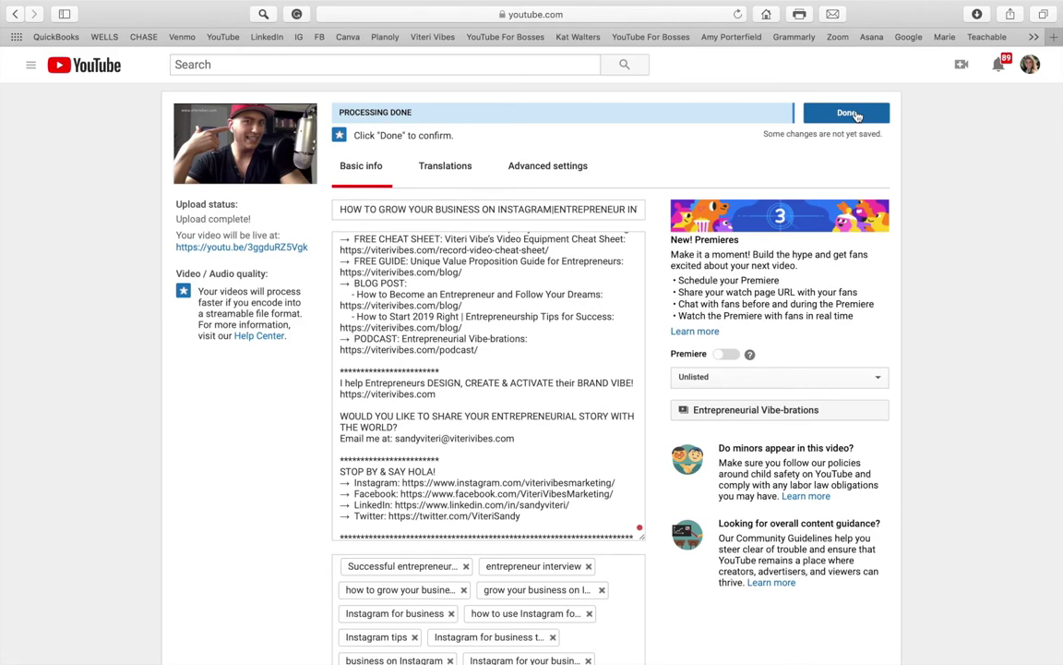
left_click(855, 113)
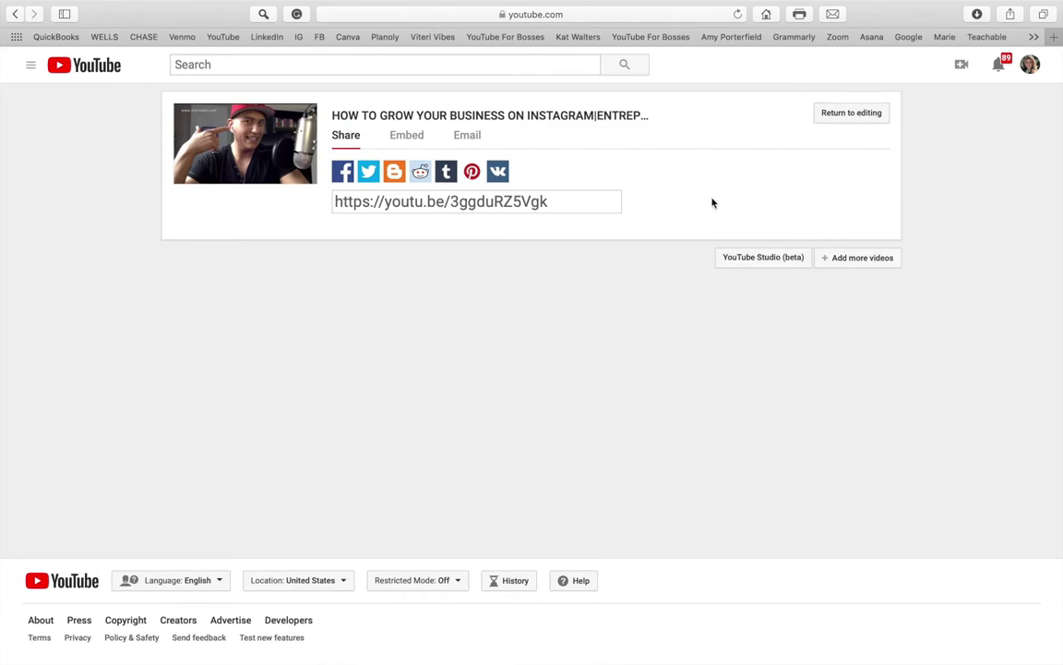
Return to editing the uploaded video, open its live link and review the watch page's description down to the free tools links
left_click(849, 113)
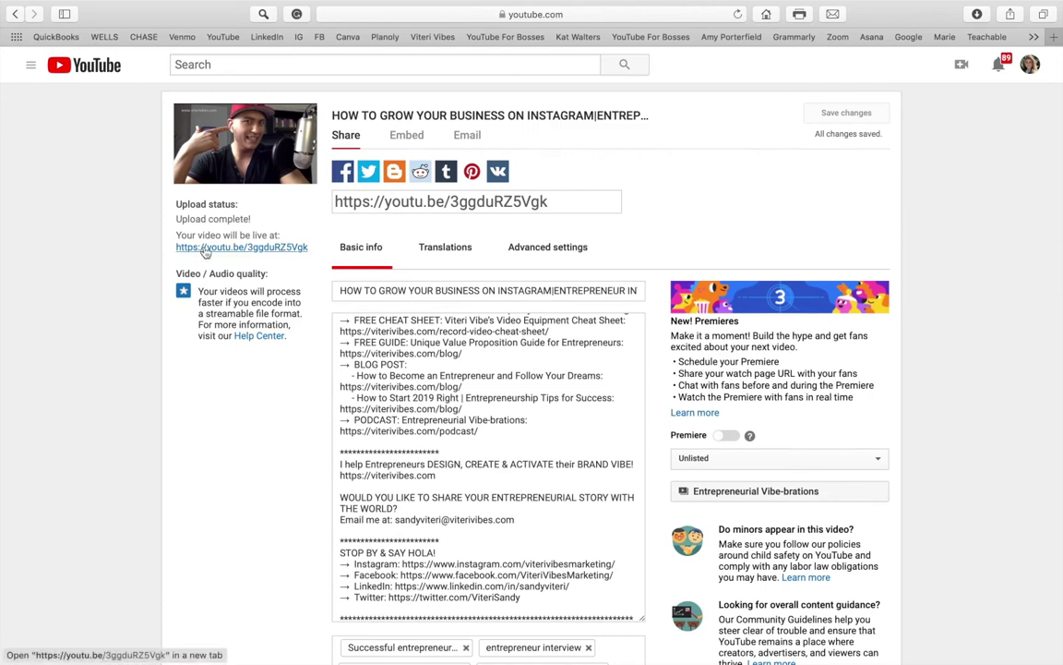
left_click(251, 247)
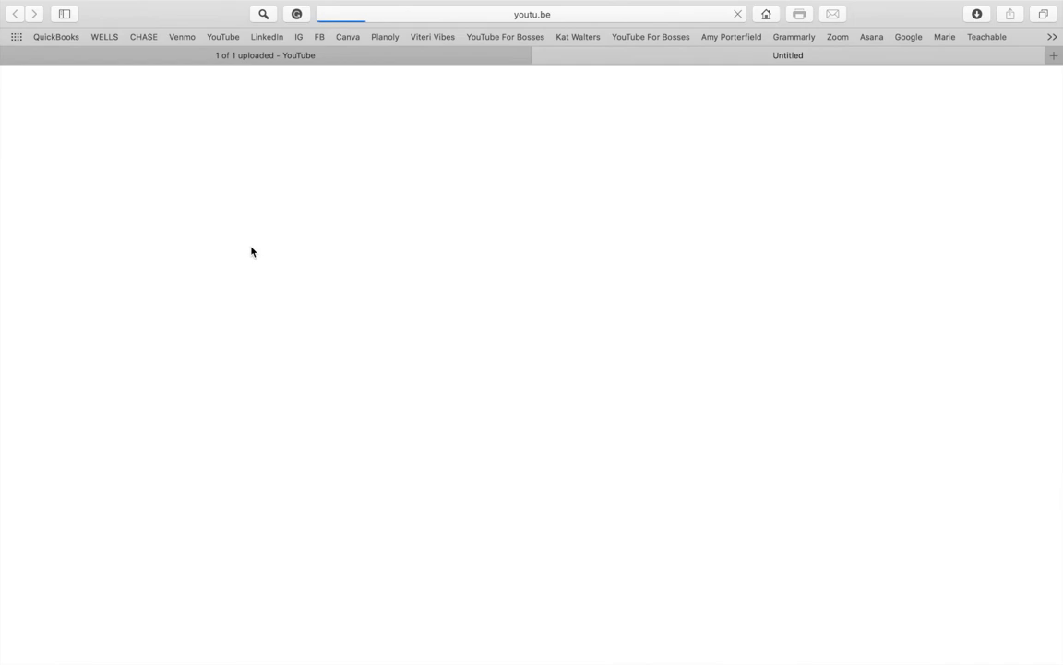
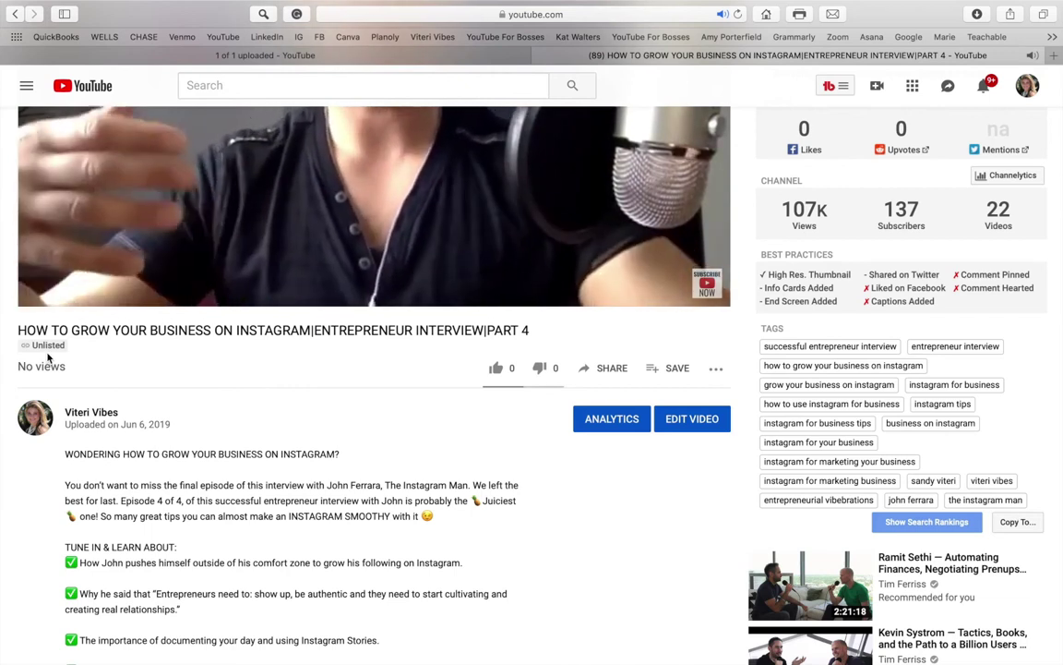
scroll(103, 385, "down", 5)
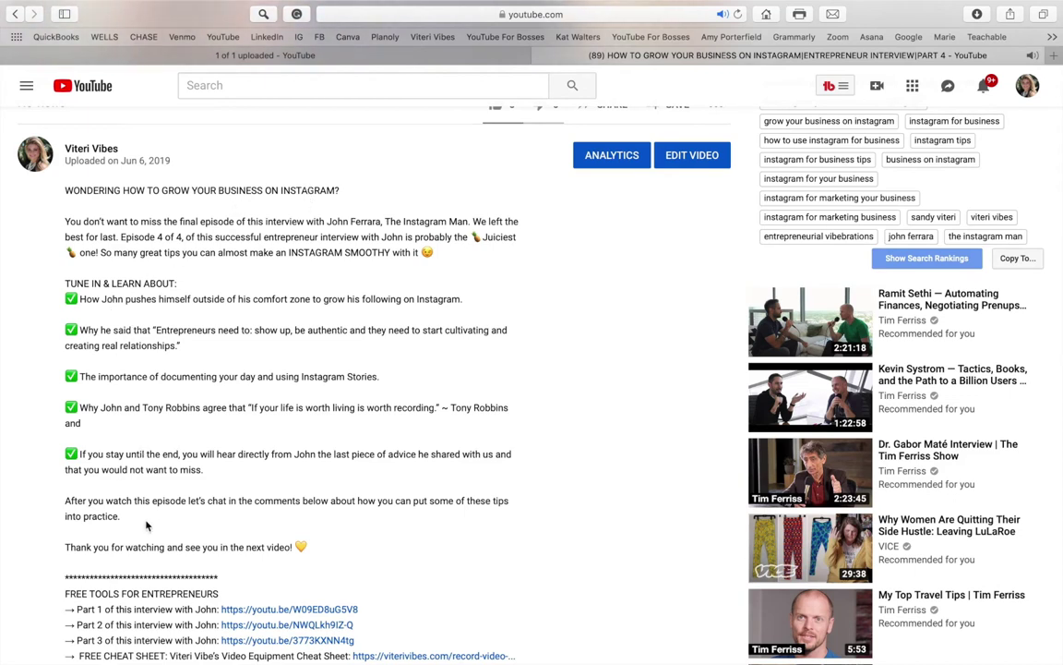
scroll(130, 467, "down", 4)
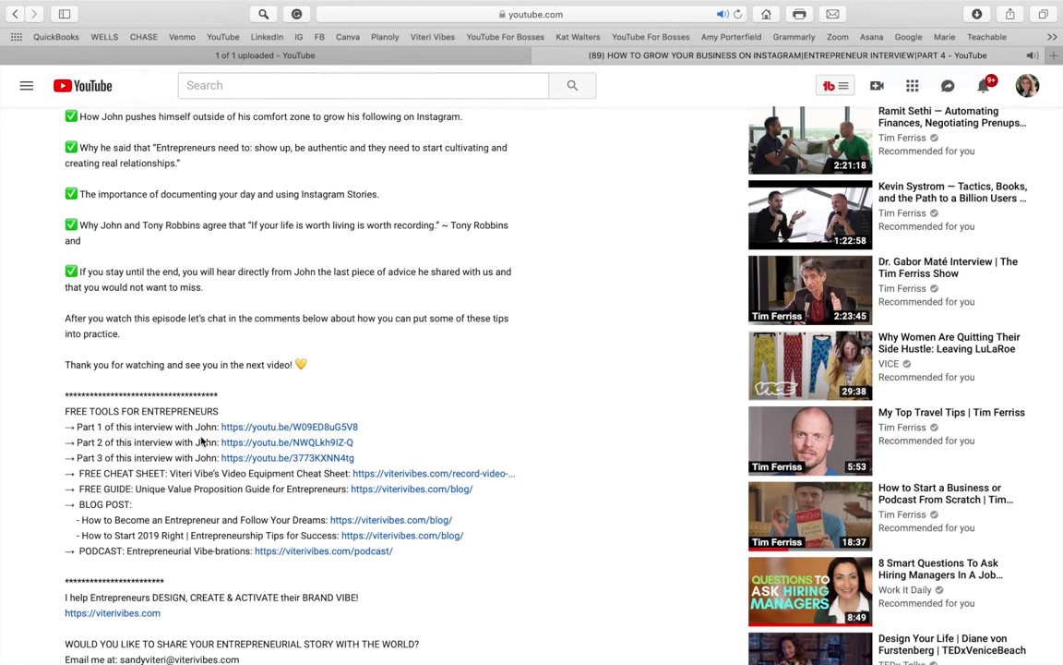
Test the Part 1 interview link in the description and return to the Part 4 watch page
left_click(251, 428)
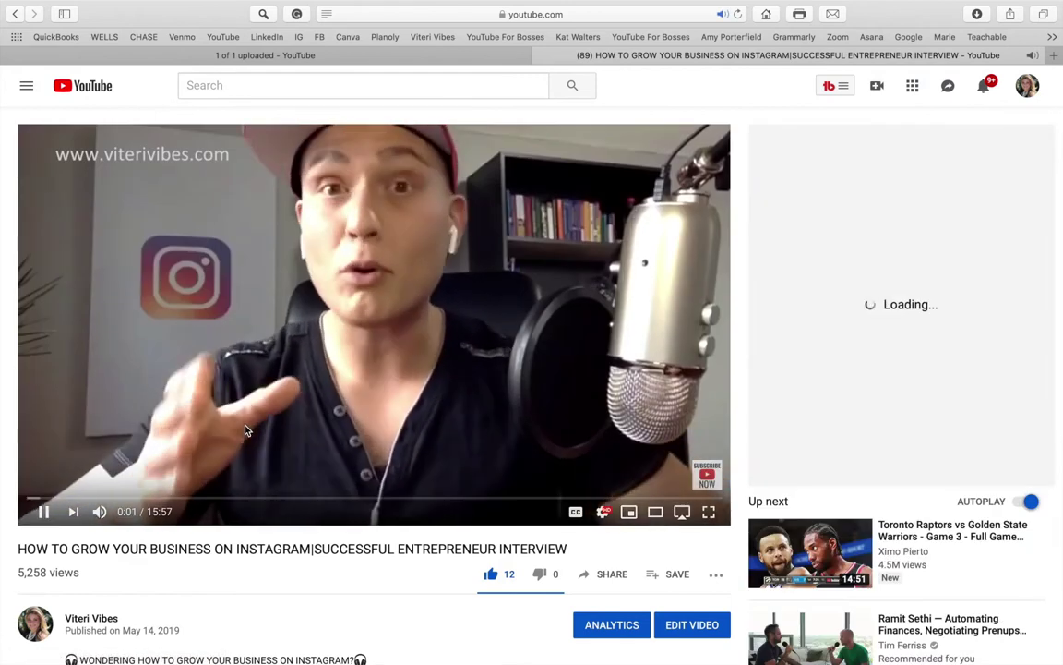
left_click(307, 56)
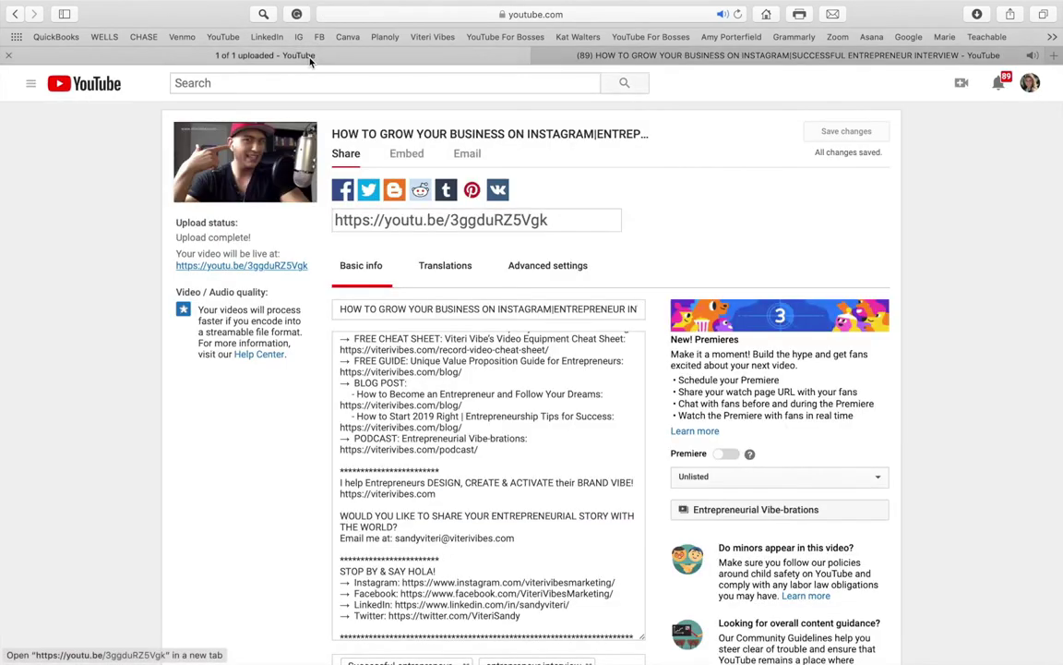
left_click(640, 55)
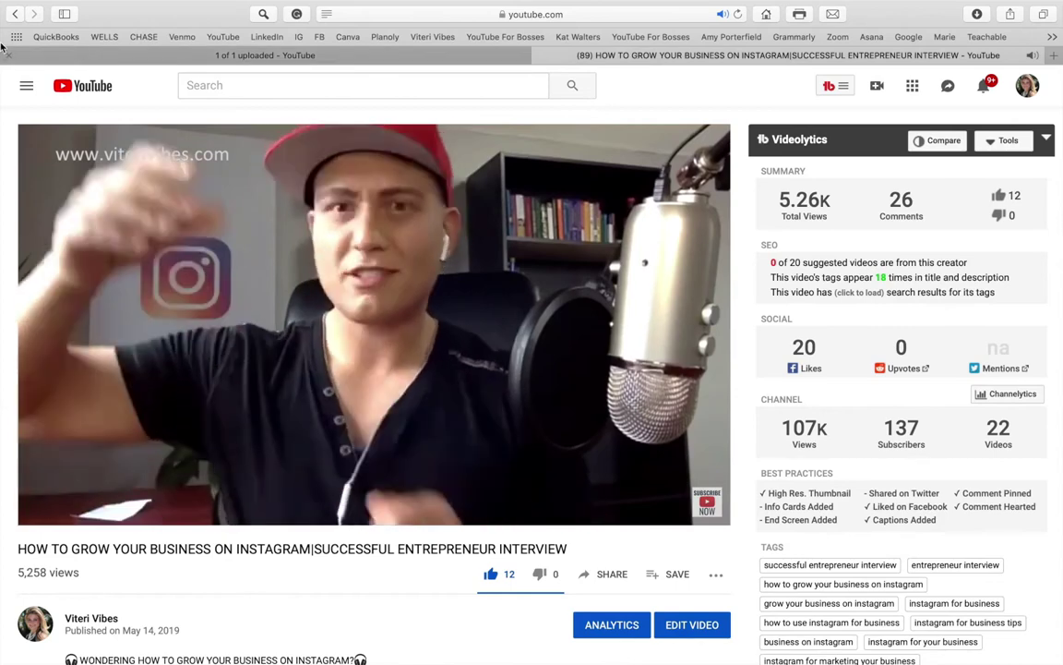
left_click(16, 16)
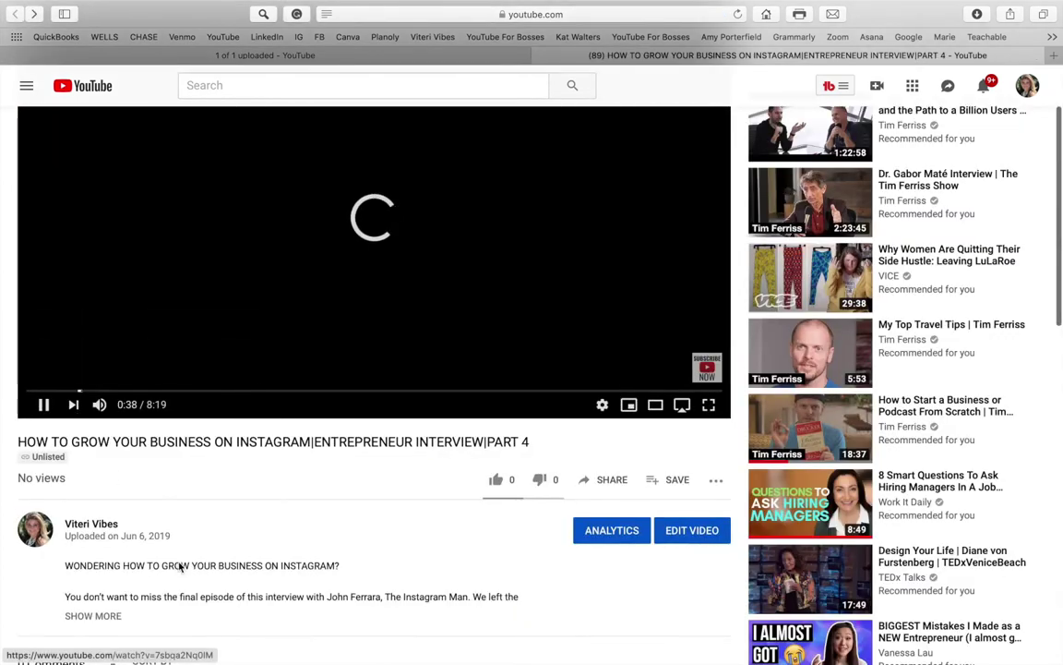
Expand the Part 4 description, test the Part 2 interview link and return to the Part 4 watch page
scroll(180, 566, "down", 3)
scroll(180, 566, "down", 5)
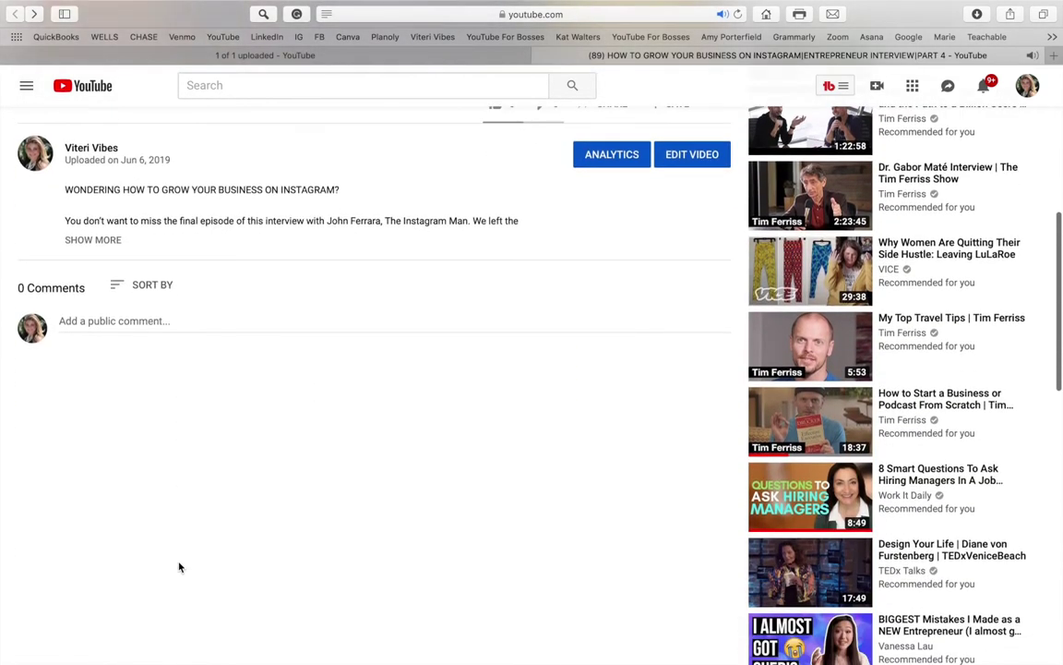
left_click(109, 242)
scroll(171, 471, "down", 2)
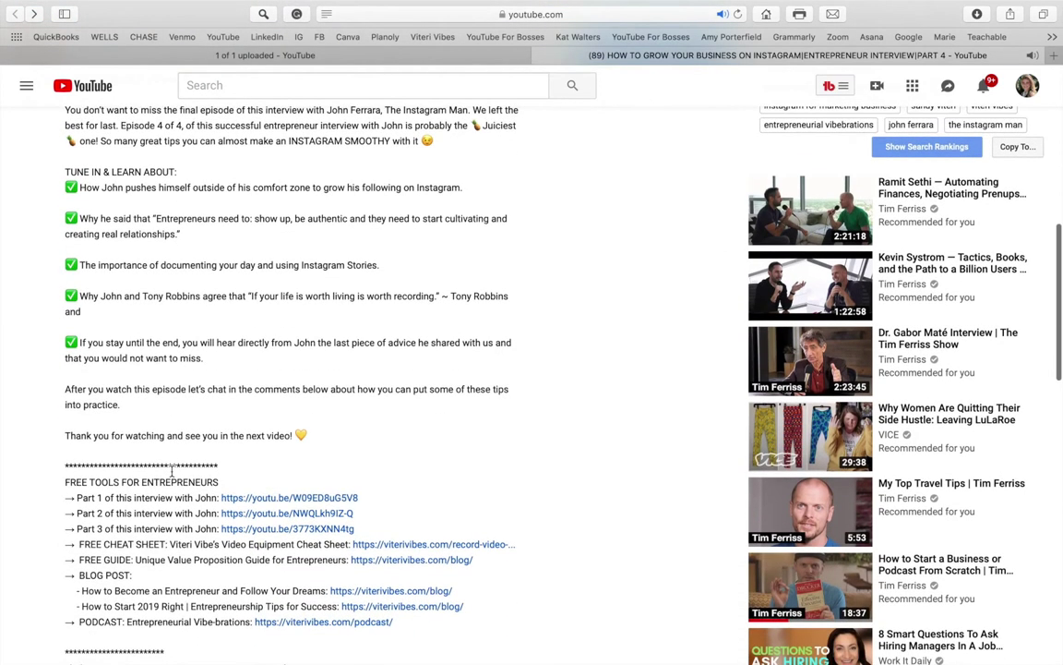
left_click(262, 521)
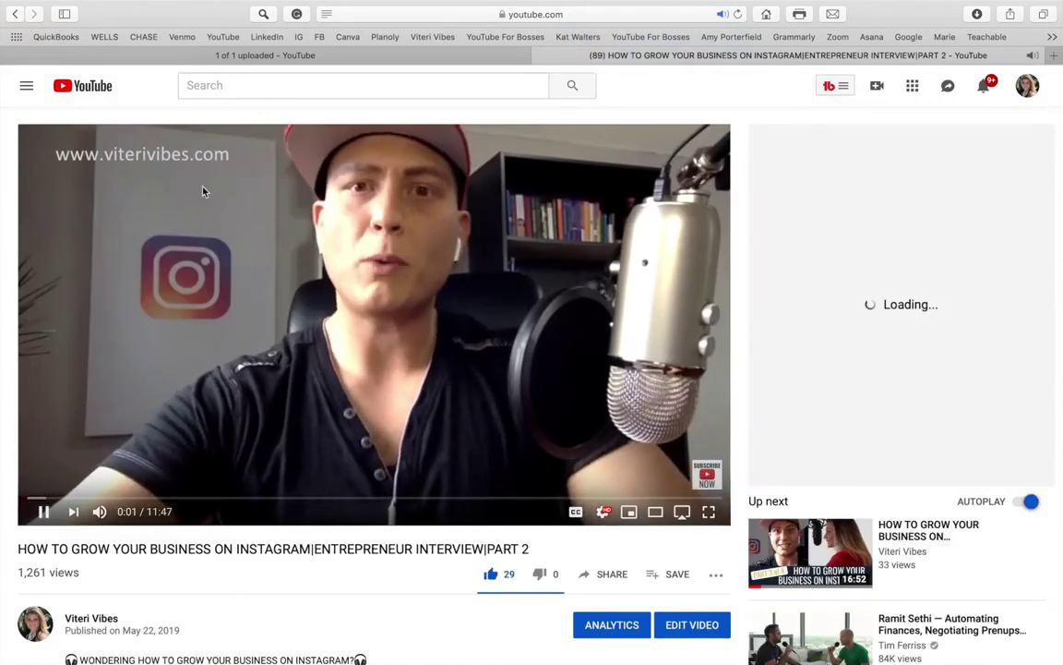
left_click(17, 15)
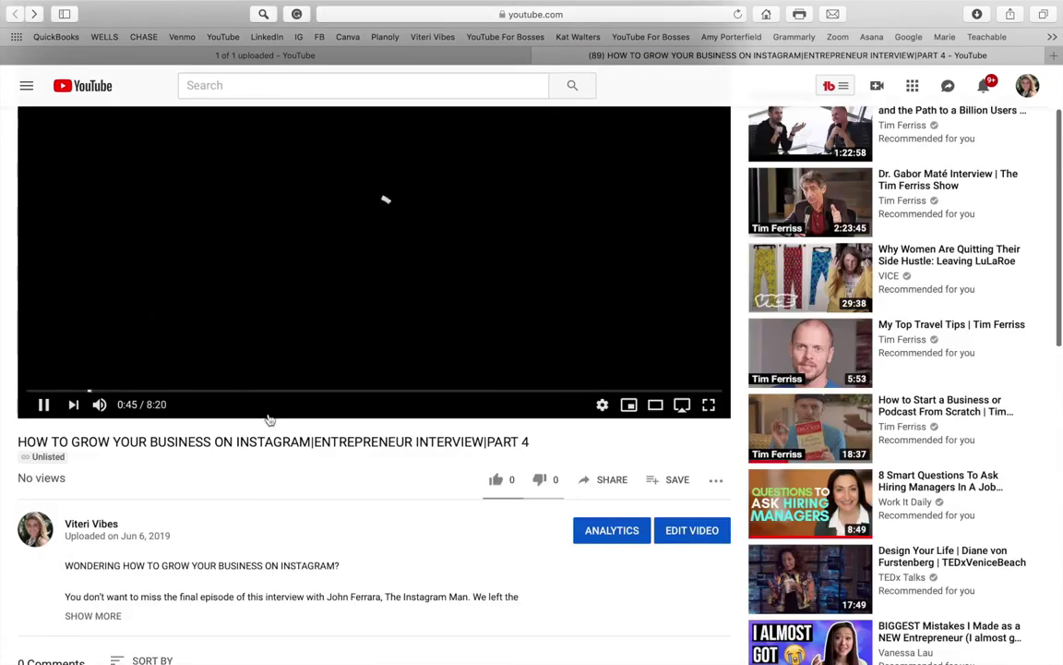
Expand the description again, check the Part 3 interview link and go back to the Part 4 watch page
scroll(269, 423, "down", 5)
scroll(269, 427, "down", 2)
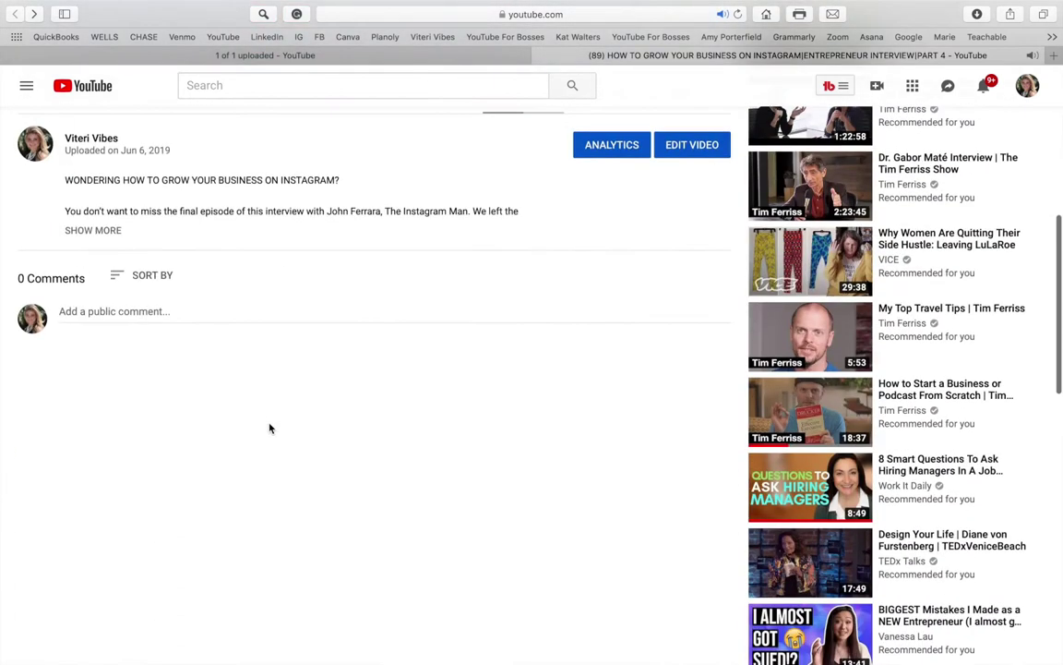
left_click(98, 232)
scroll(230, 517, "down", 2)
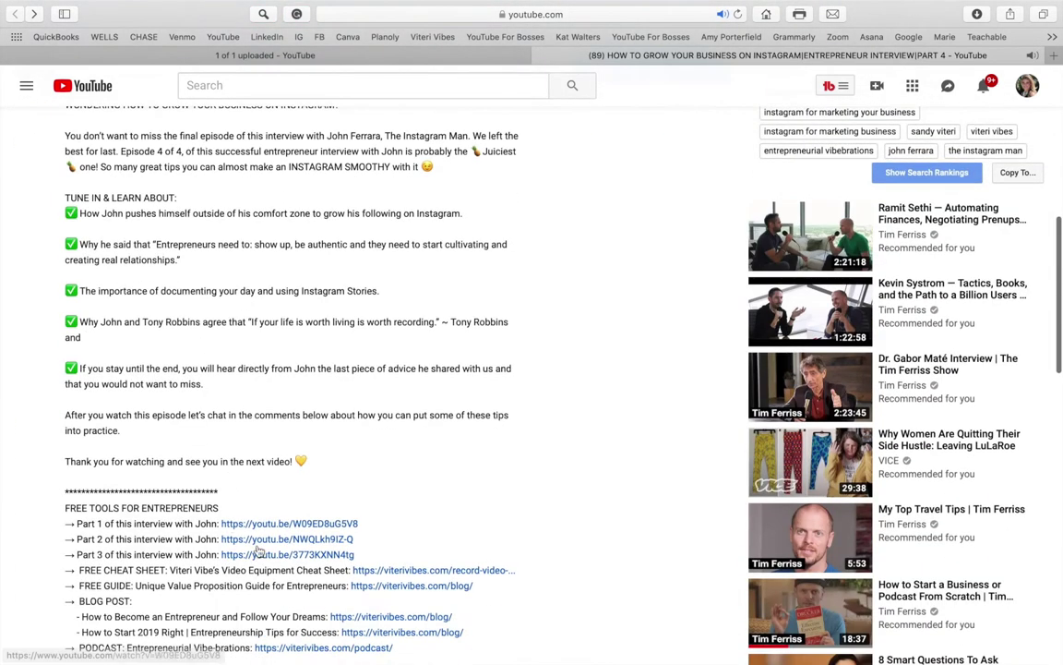
left_click(287, 553)
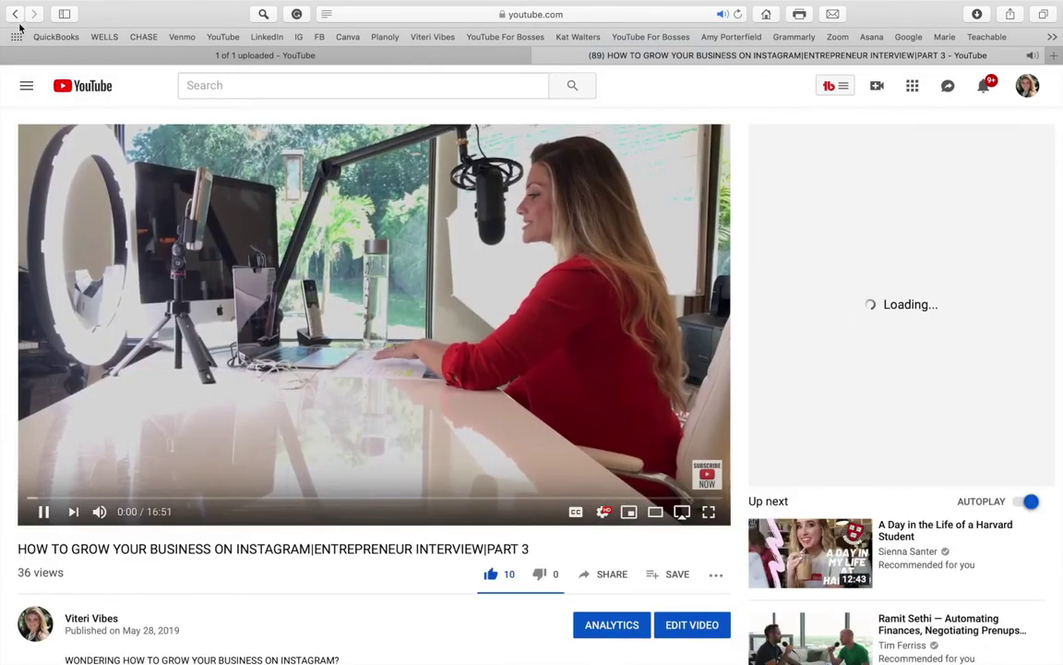
key("super+bracketleft")
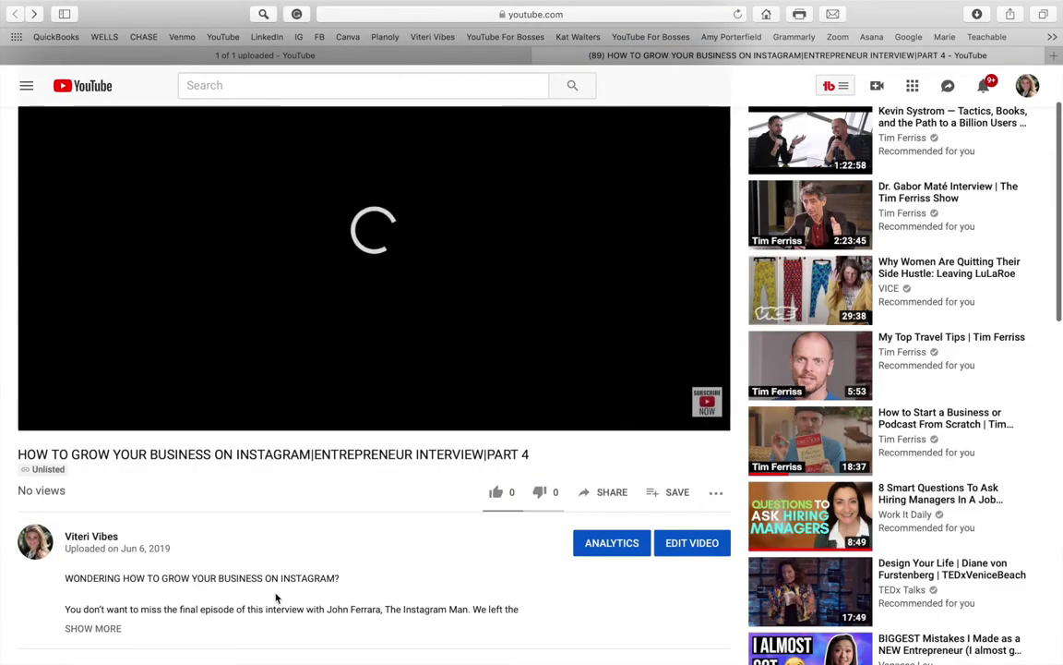
Review the rest of the expanded description, including the blog, podcast and social media links and the closing paragraph, and return to the video player
scroll(277, 595, "down", 5)
scroll(90, 352, "up", 1)
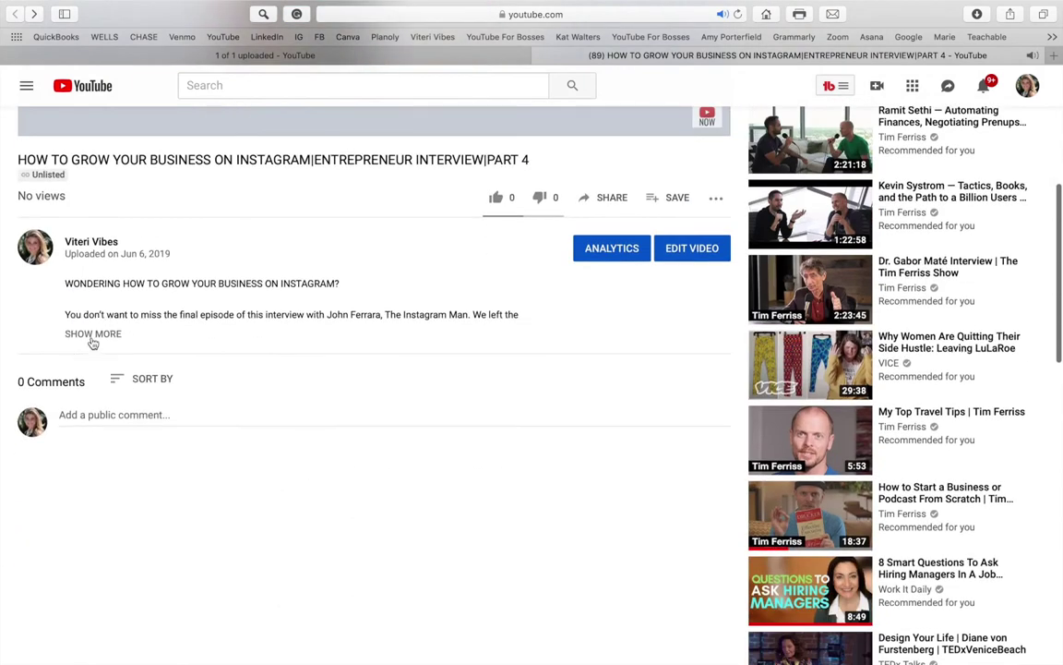
left_click(91, 338)
scroll(216, 421, "down", 6)
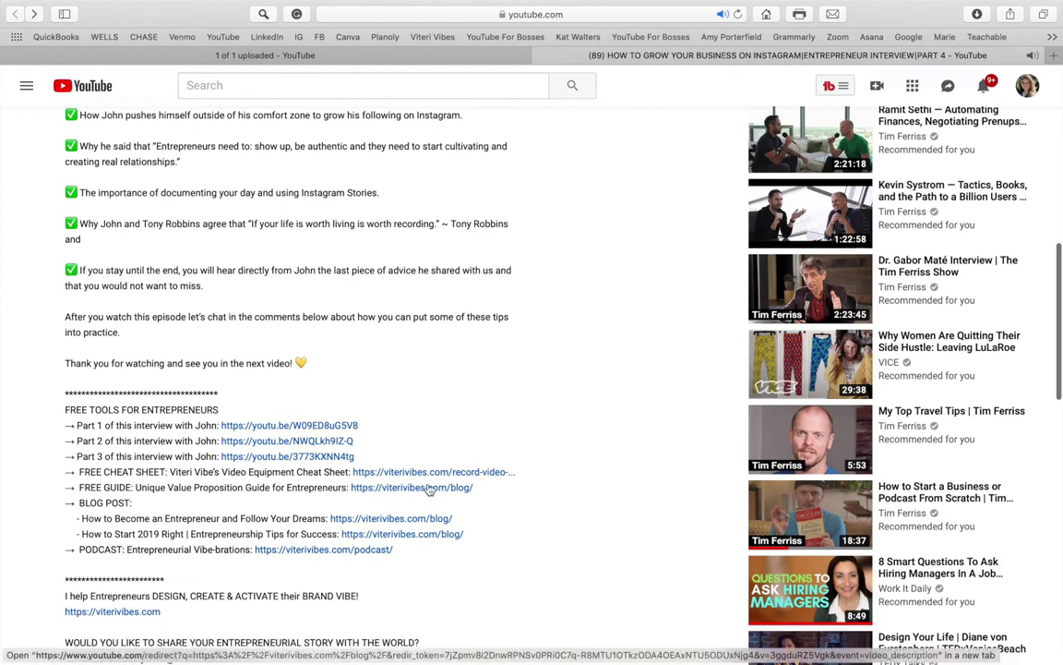
scroll(346, 573, "down", 1)
scroll(346, 573, "down", 9)
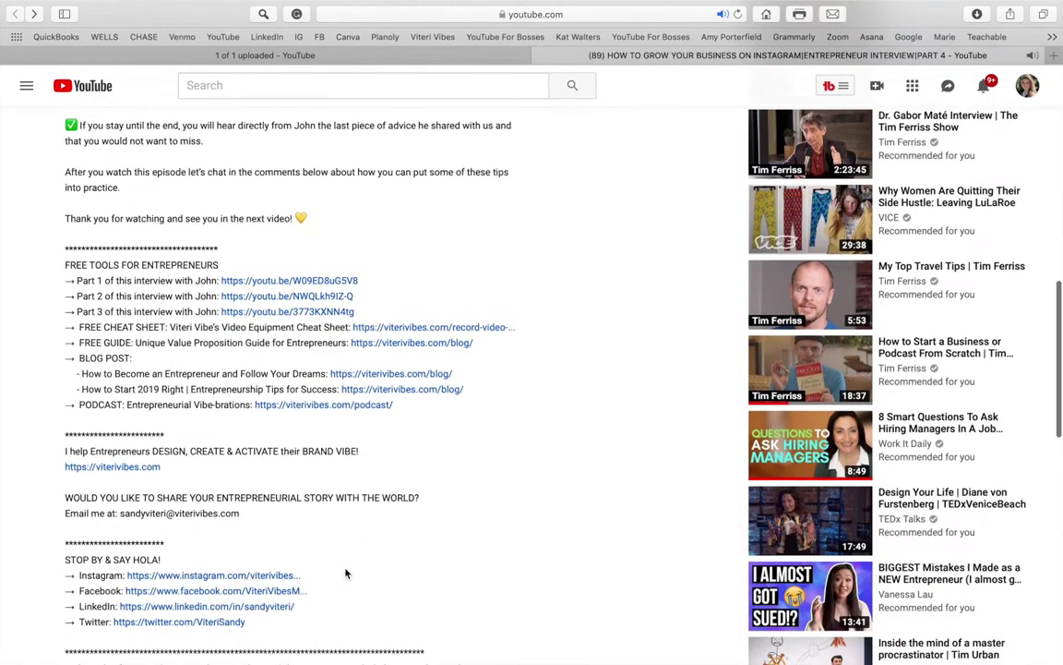
scroll(347, 573, "up", 15)
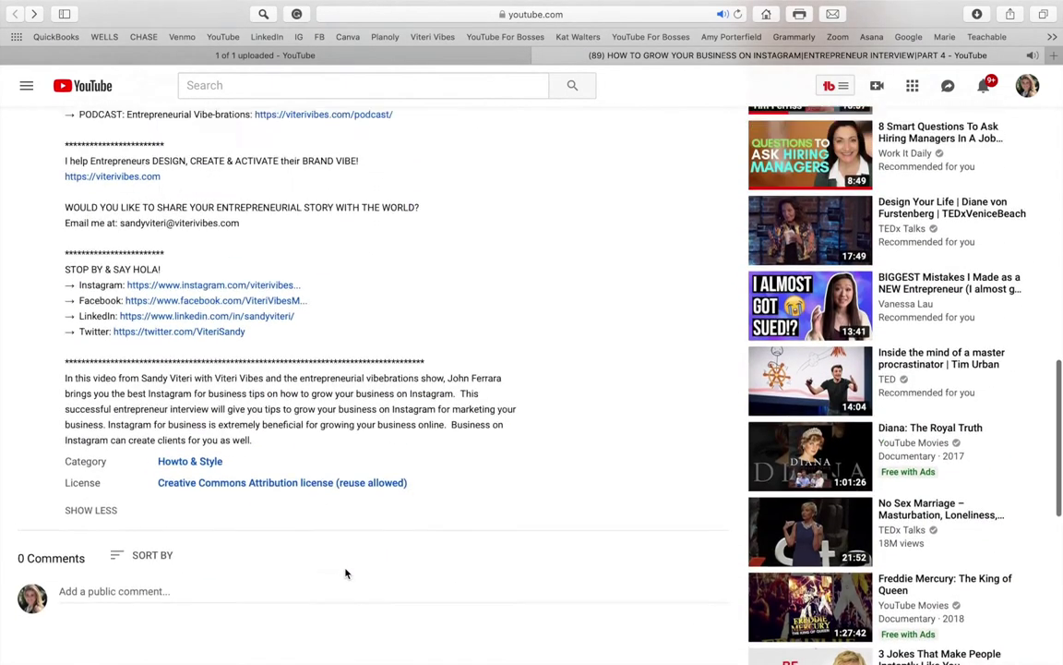
scroll(346, 573, "up", 7)
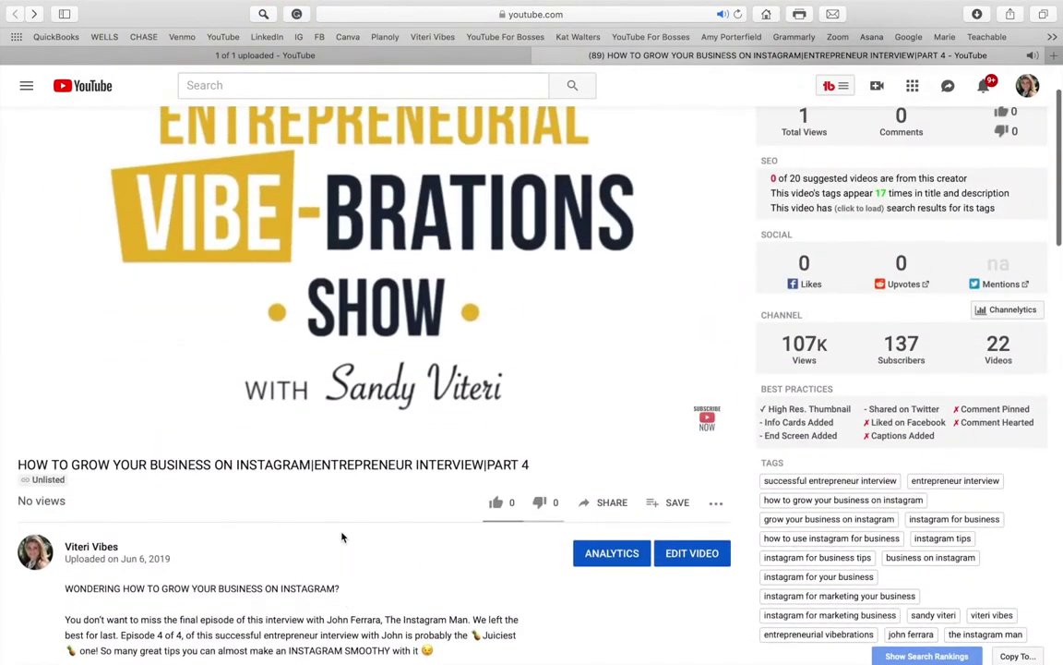
scroll(341, 536, "up", 2)
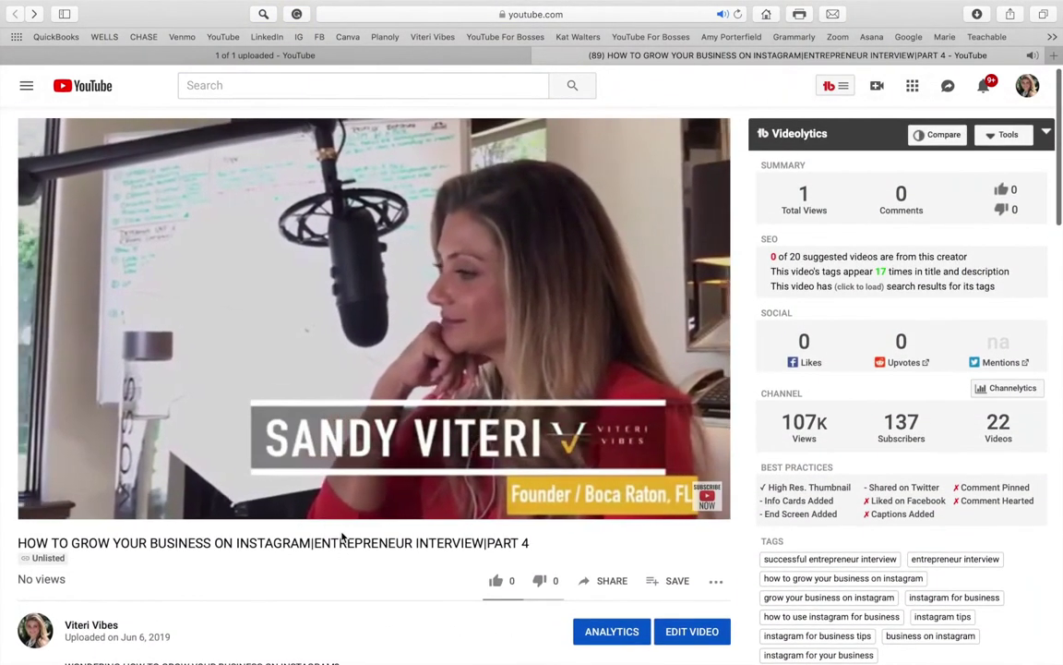
Open the Part 4 video for editing in YouTube Studio and review its basic details, thumbnails and tags
scroll(342, 536, "down", 3)
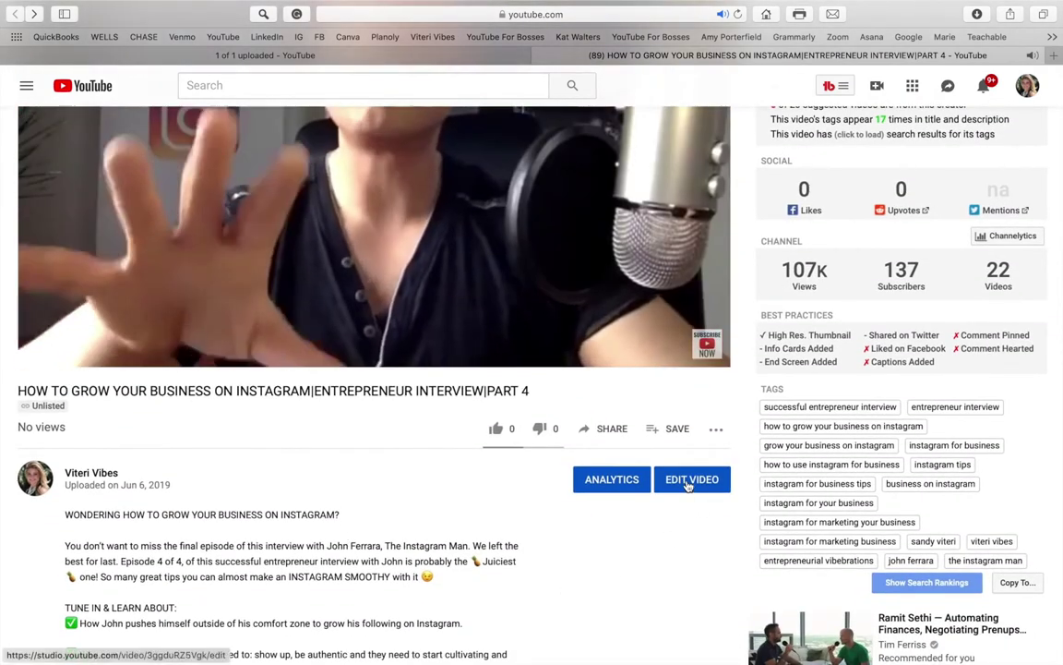
left_click(687, 481)
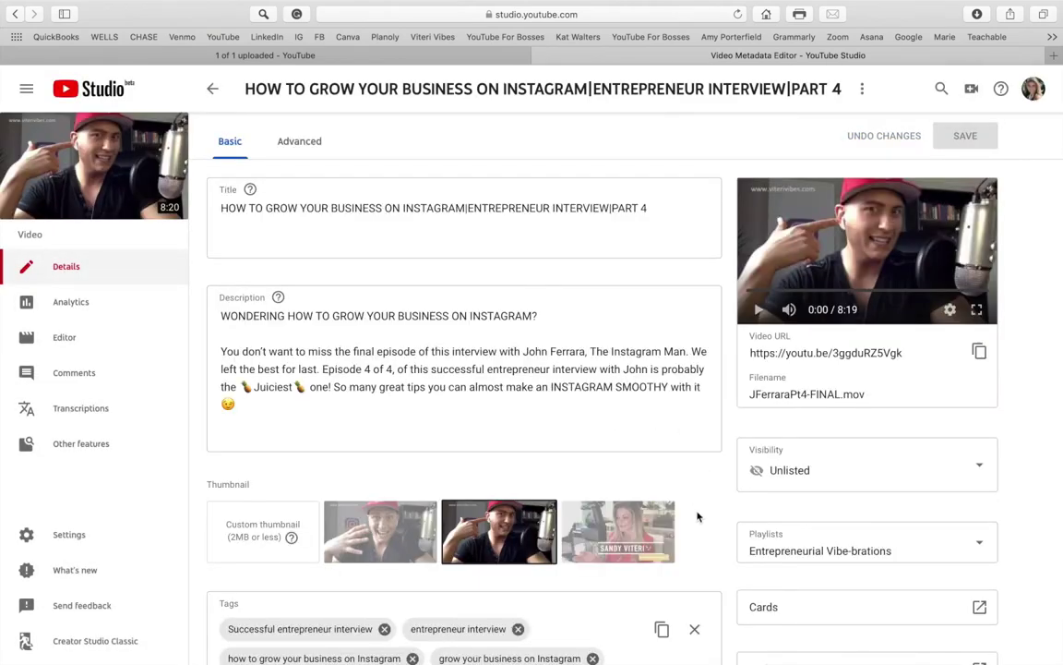
scroll(698, 517, "down", 5)
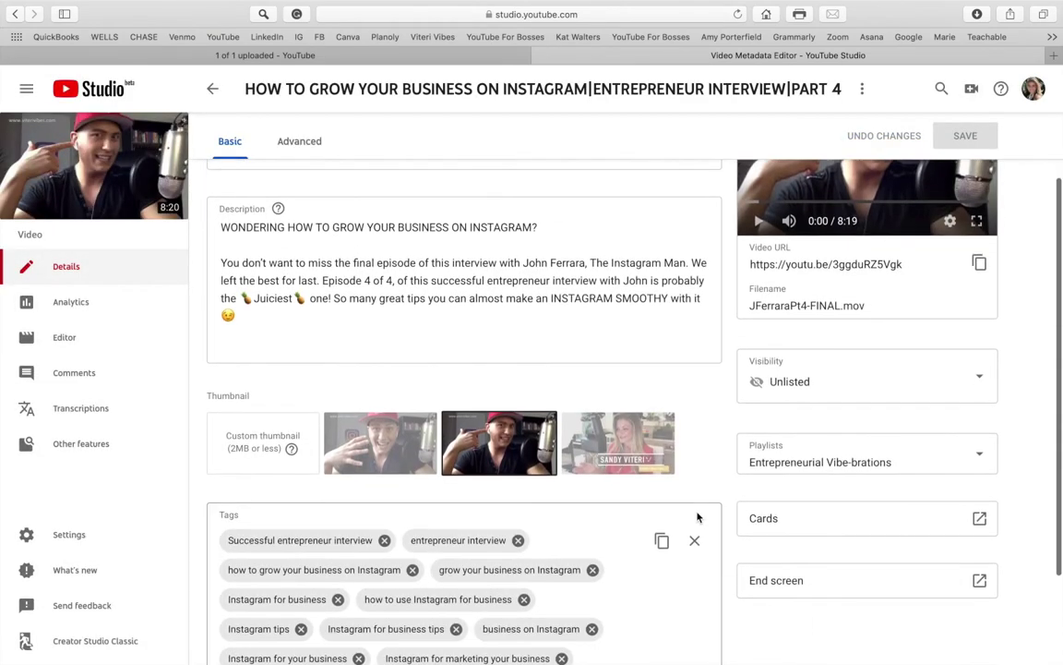
scroll(698, 517, "up", 4)
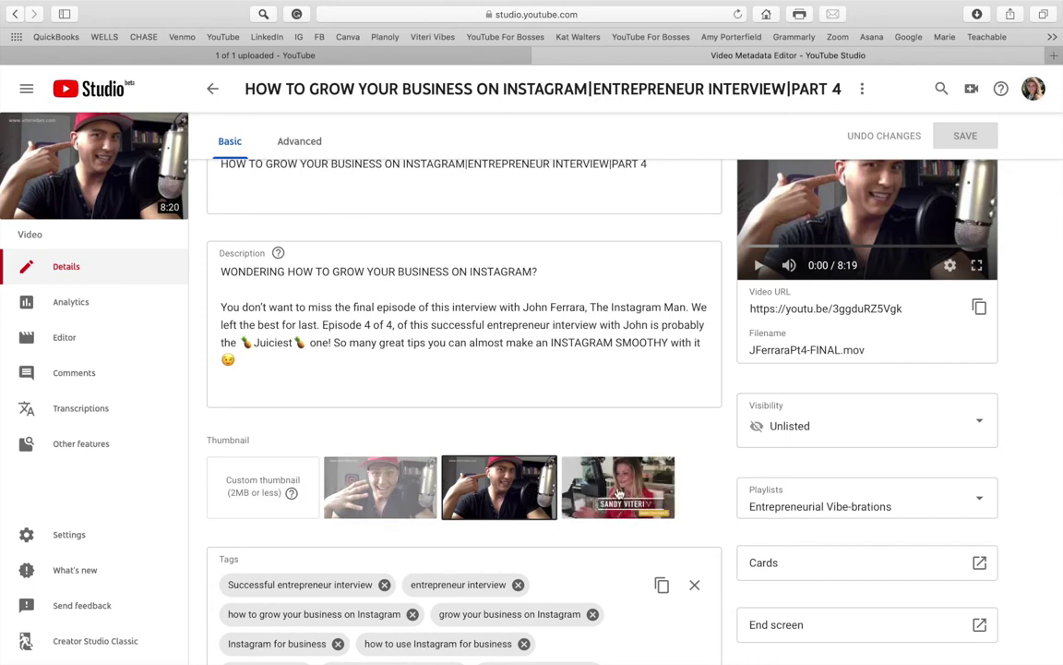
Upload the "Podcast YT Thumbnails 4" image from the Desktop as the custom thumbnail and save the changes
left_click(263, 485)
scroll(356, 425, "down", 10)
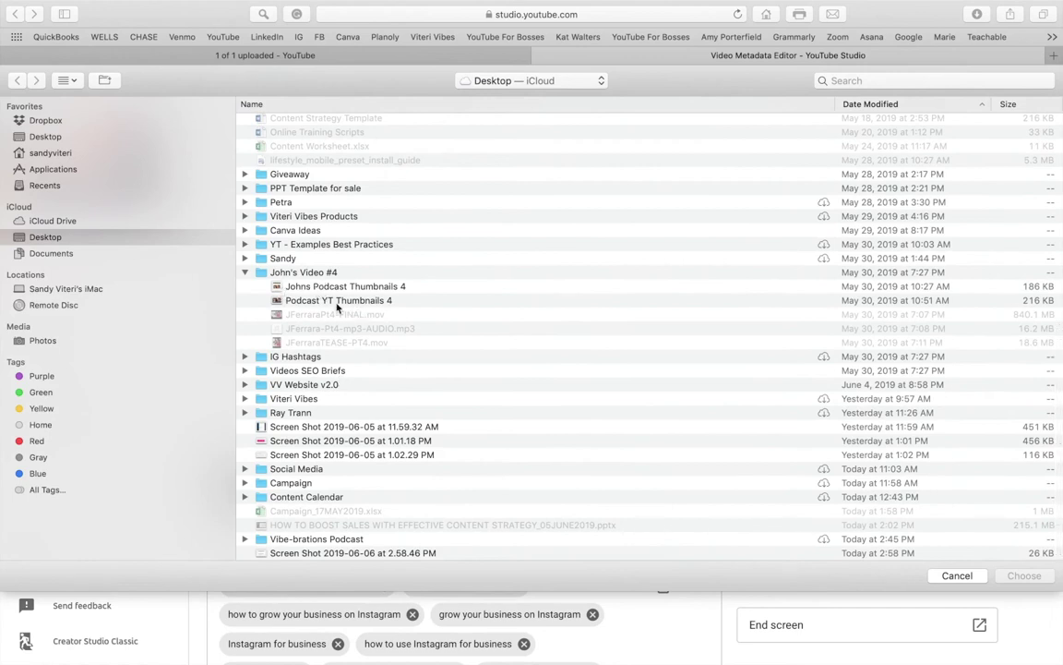
double_click(327, 301)
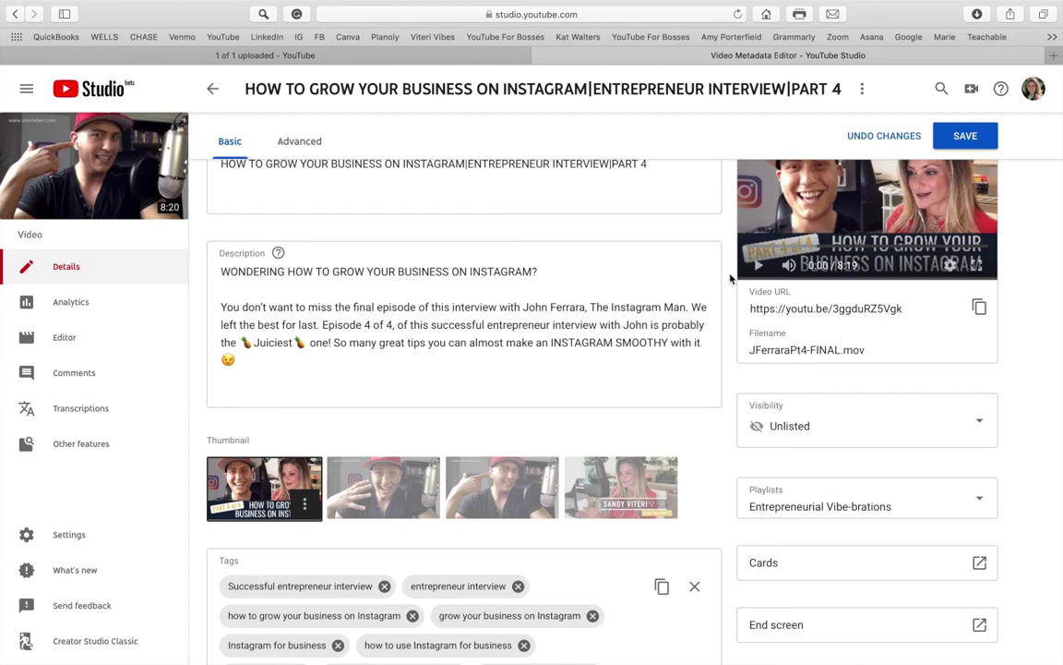
left_click(971, 136)
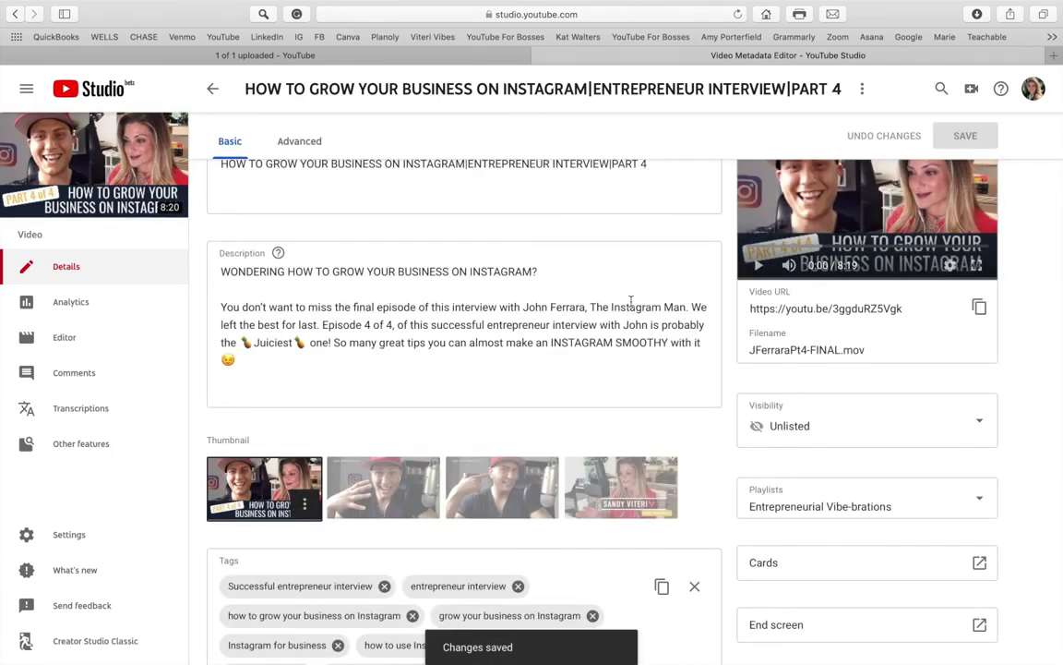
scroll(631, 303, "up", 2)
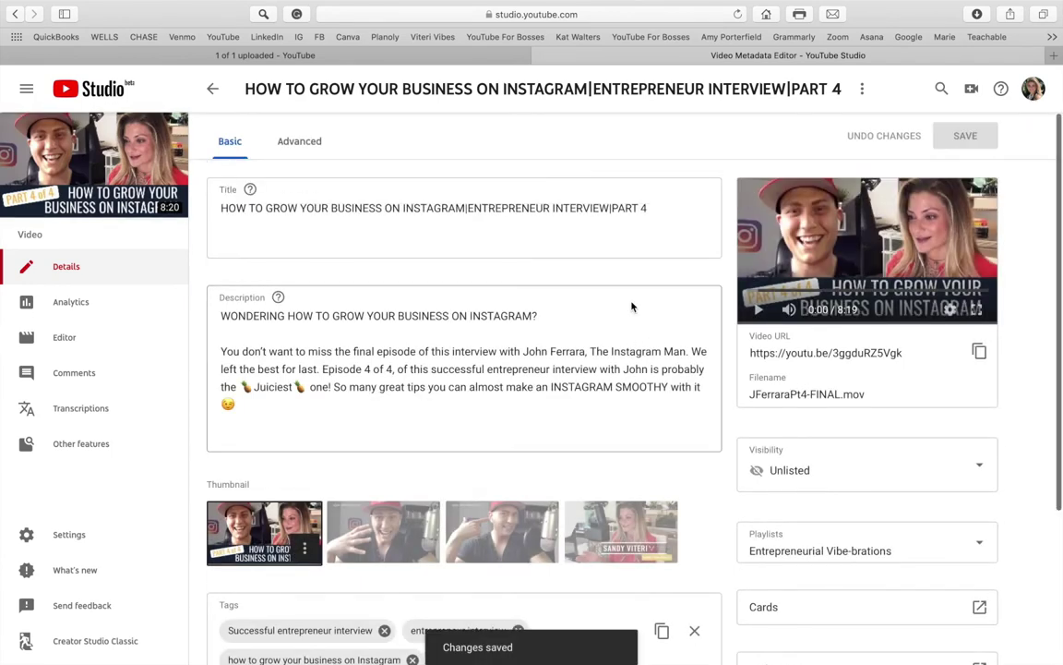
Look over the saved video details, open the end screen editor for the Part 4 video and dismiss its introductory tip
scroll(631, 307, "down", 5)
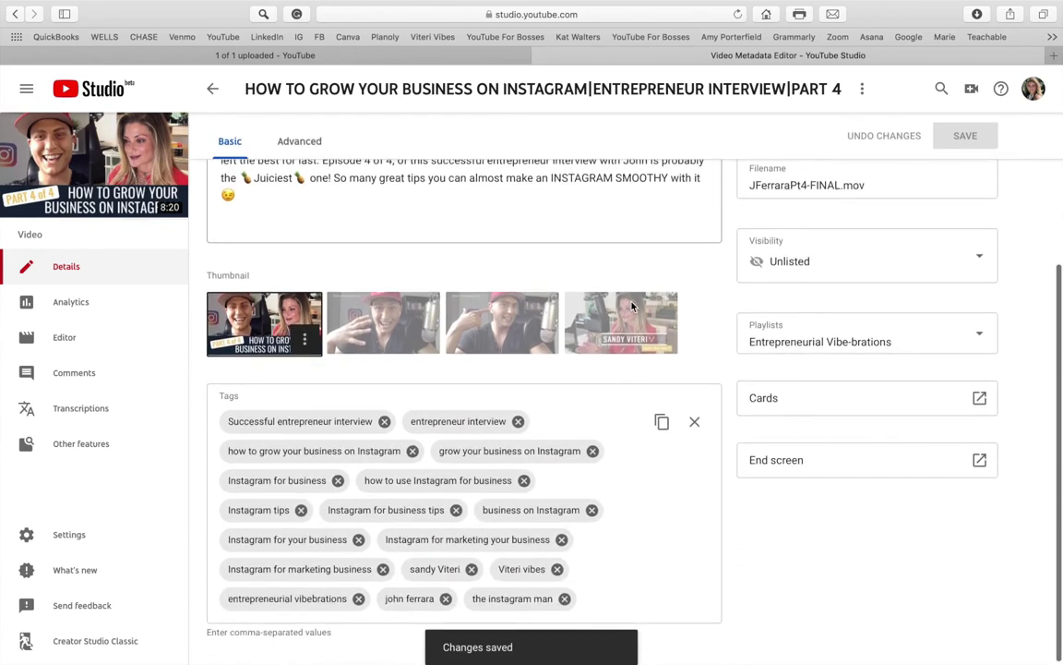
scroll(633, 307, "up", 3)
scroll(632, 306, "down", 3)
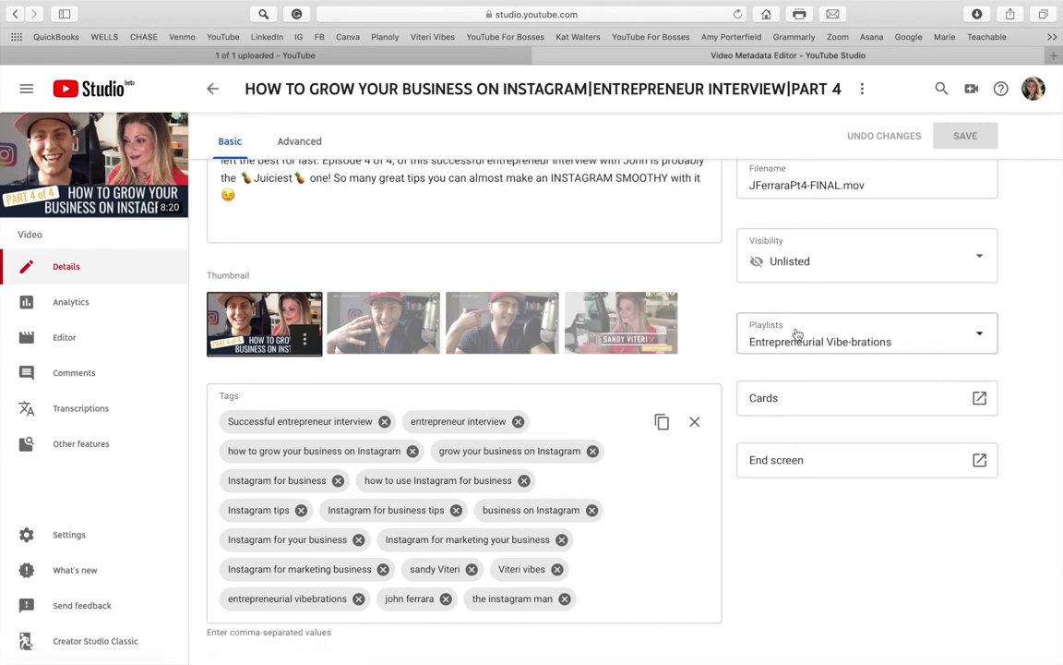
scroll(797, 336, "up", 1)
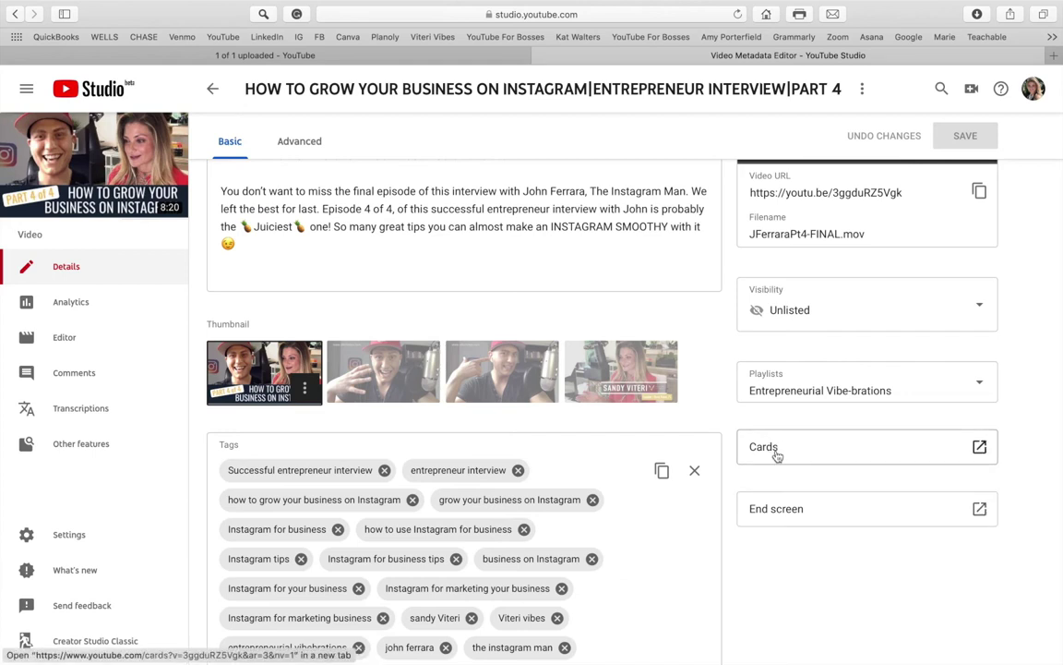
left_click(776, 514)
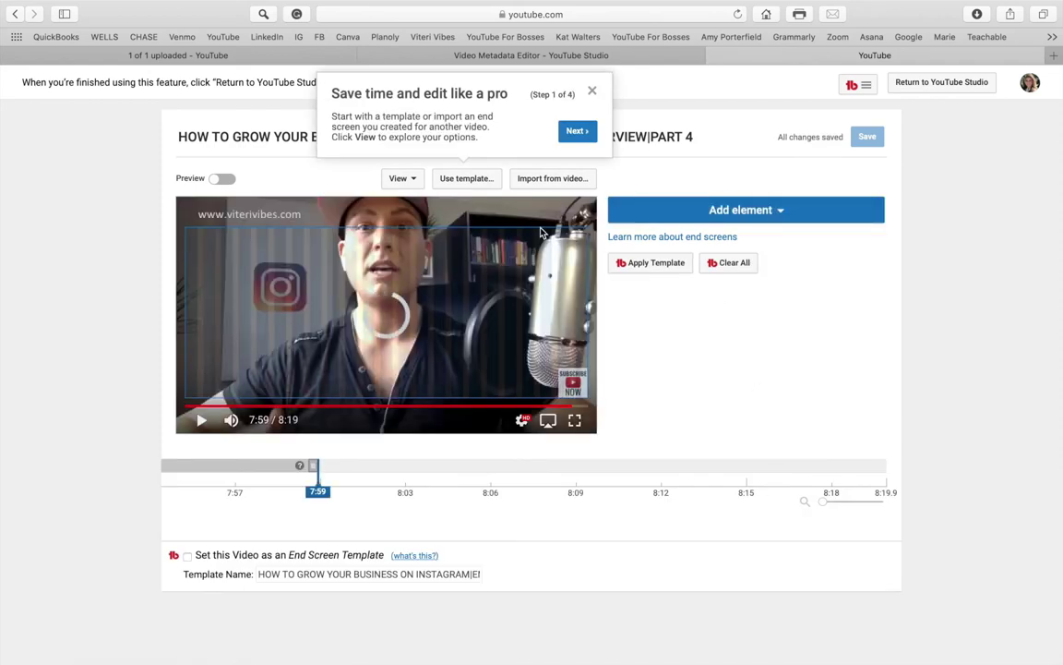
left_click(595, 92)
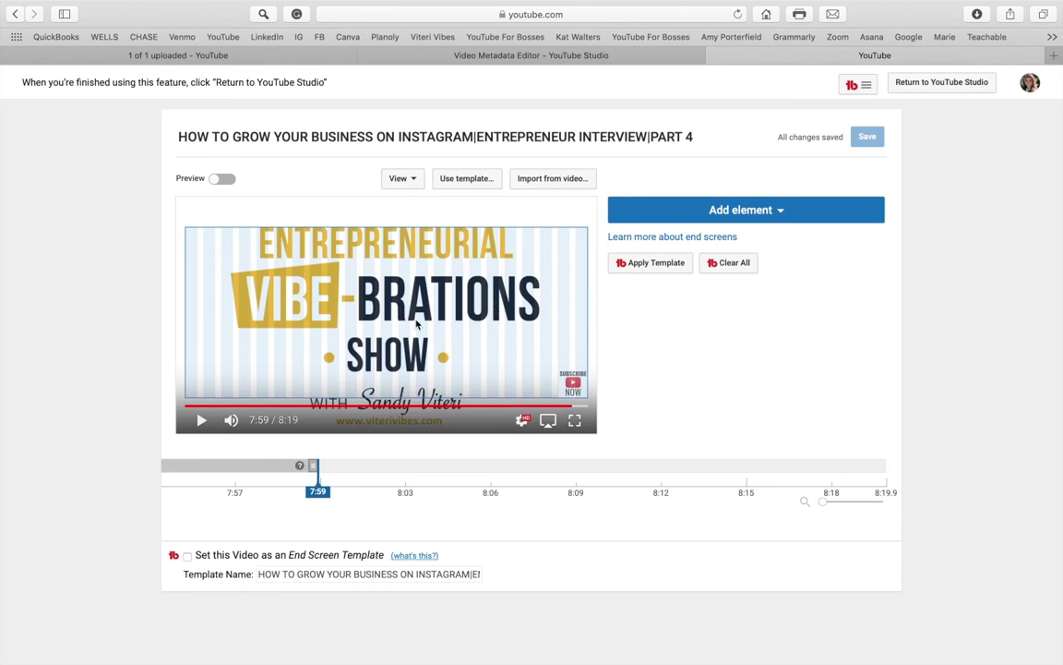
Apply the "1 Video | 1 Subscribe" end screen template with the subscribe circle at the lower left and the video at the lower right
left_click(478, 182)
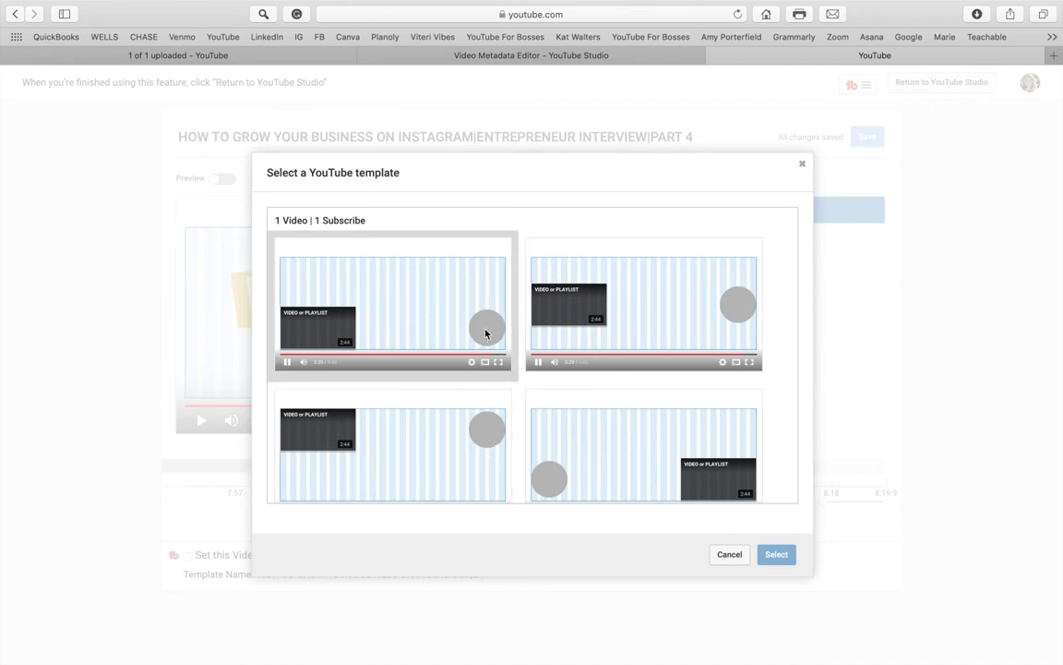
scroll(655, 403, "down", 5)
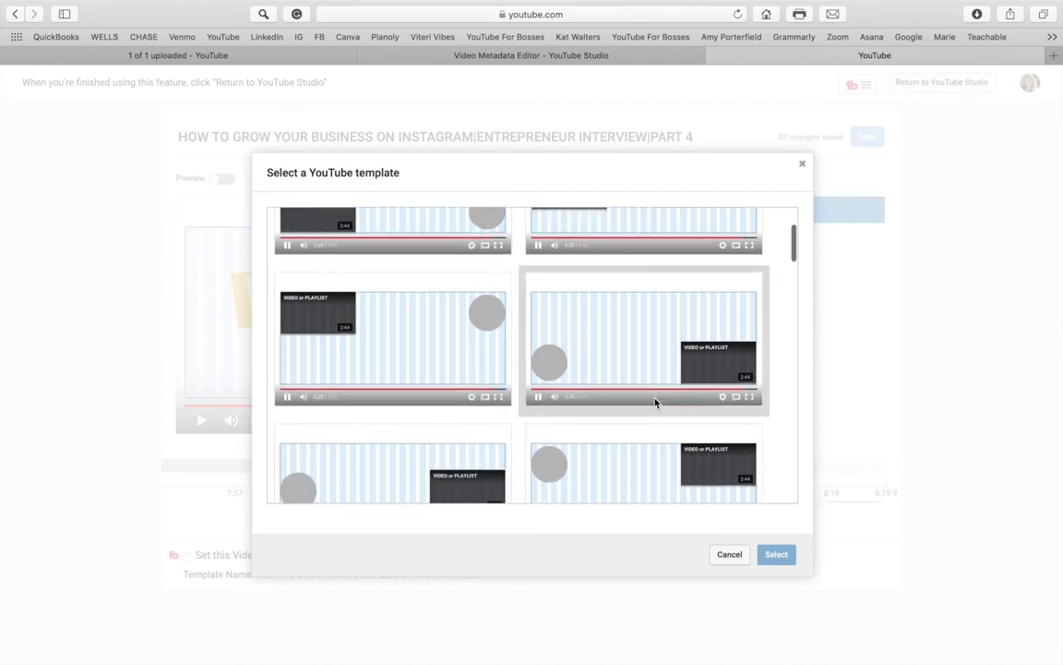
scroll(656, 404, "down", 5)
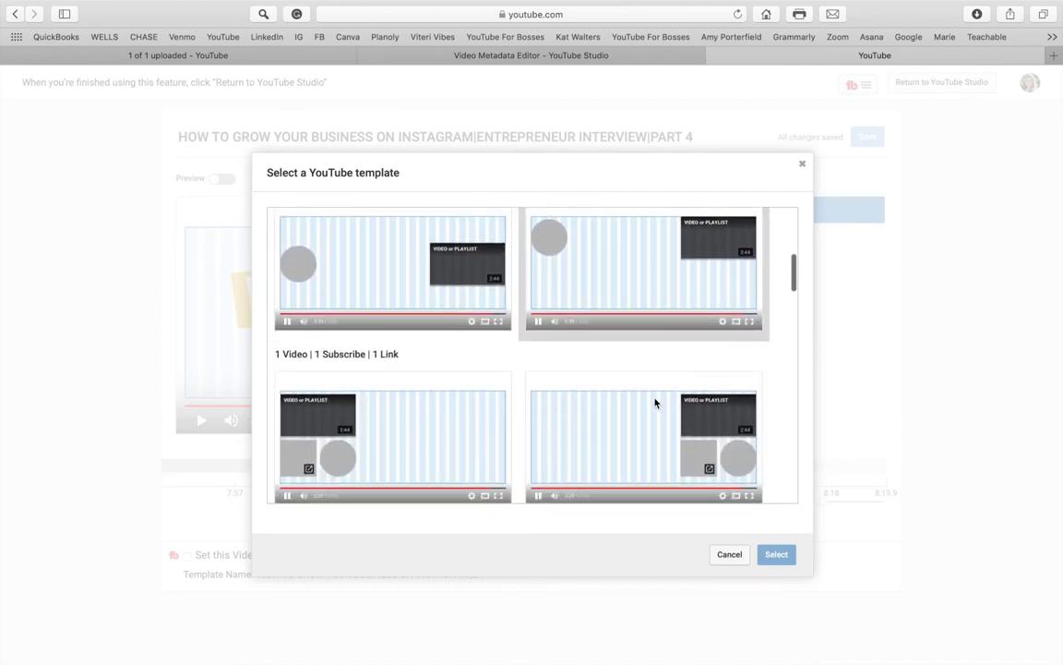
scroll(655, 403, "up", 4)
scroll(655, 403, "up", 4)
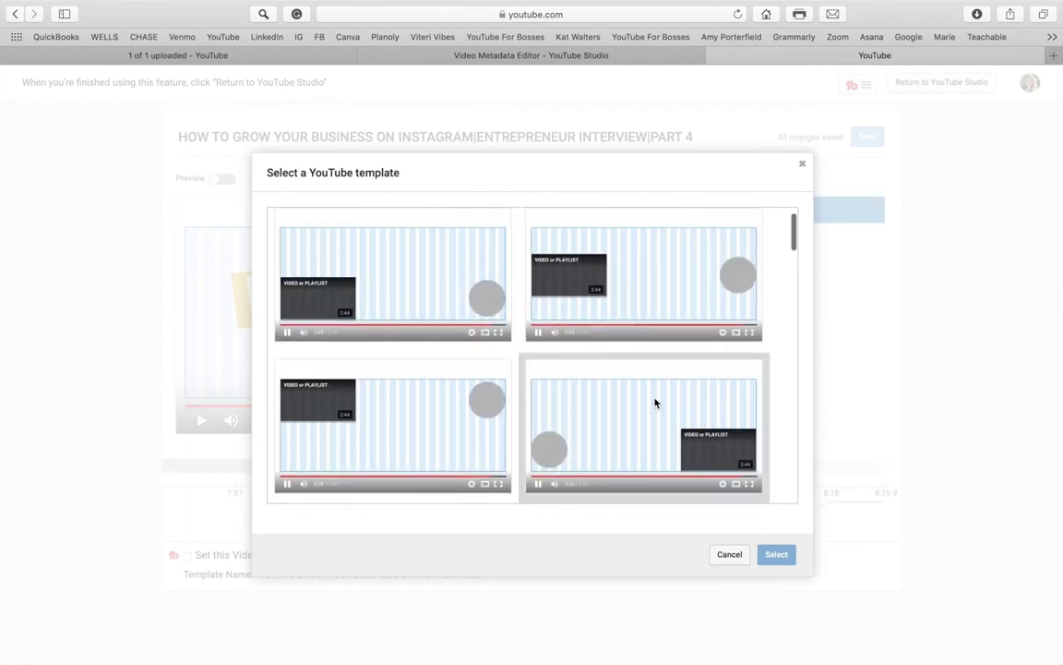
scroll(655, 404, "up", 1)
scroll(655, 403, "down", 4)
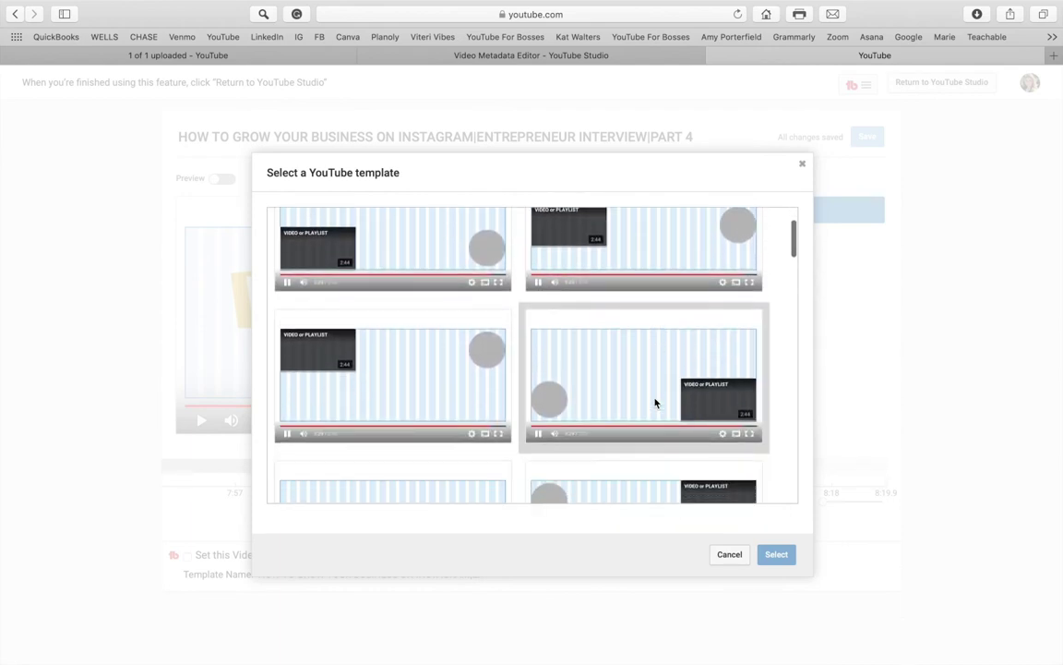
double_click(711, 328)
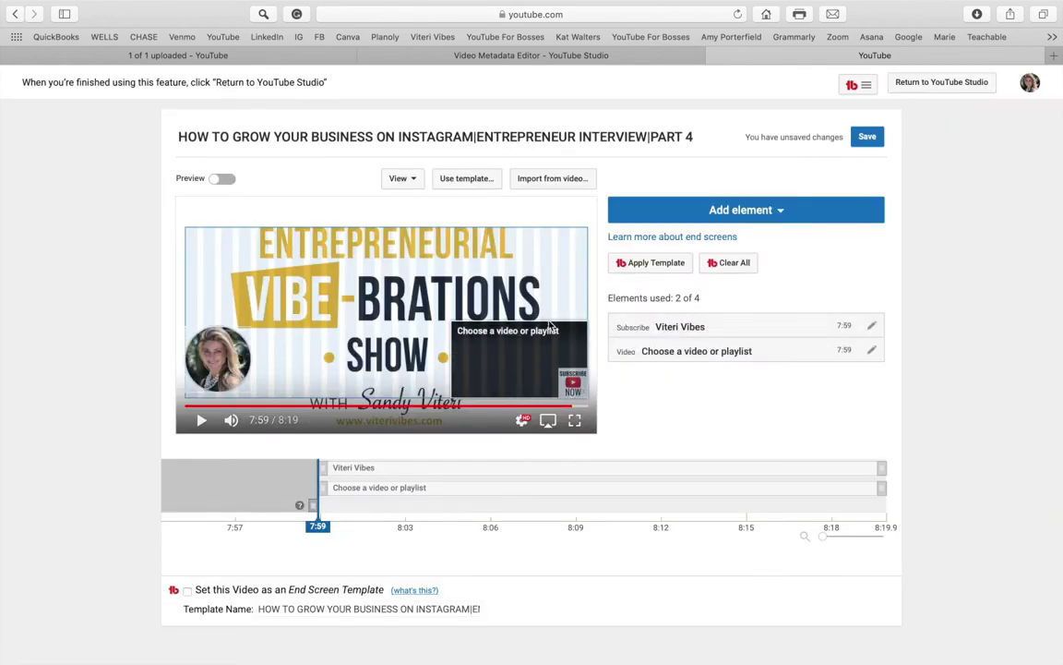
Set the end screen's video element to the Part 3 interview upload and save the end screen
left_click(499, 331)
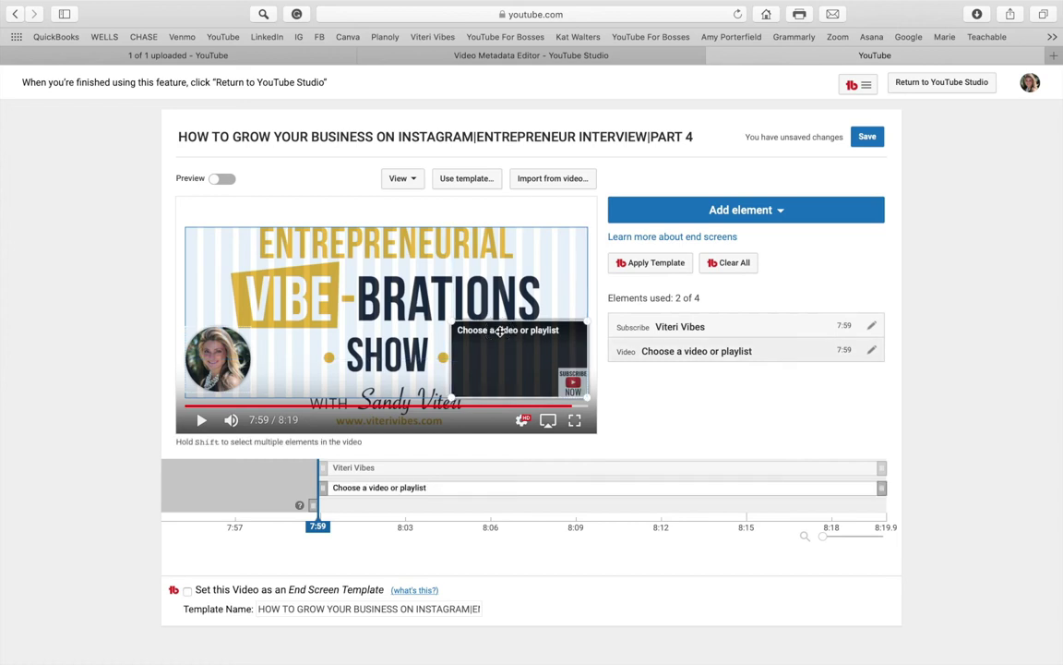
left_click(500, 330)
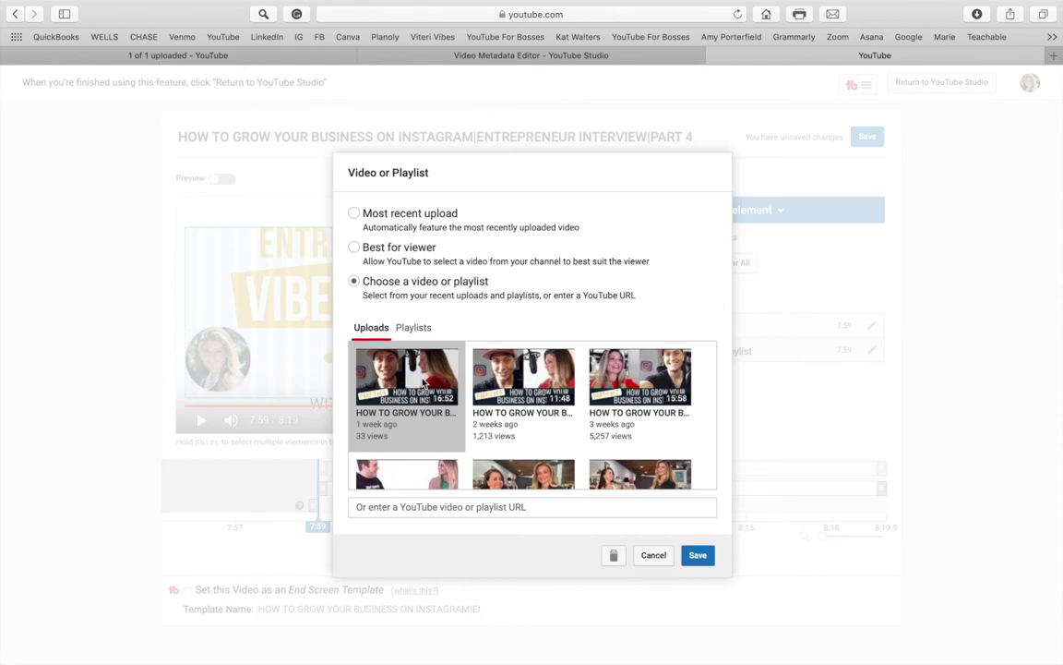
left_click(698, 556)
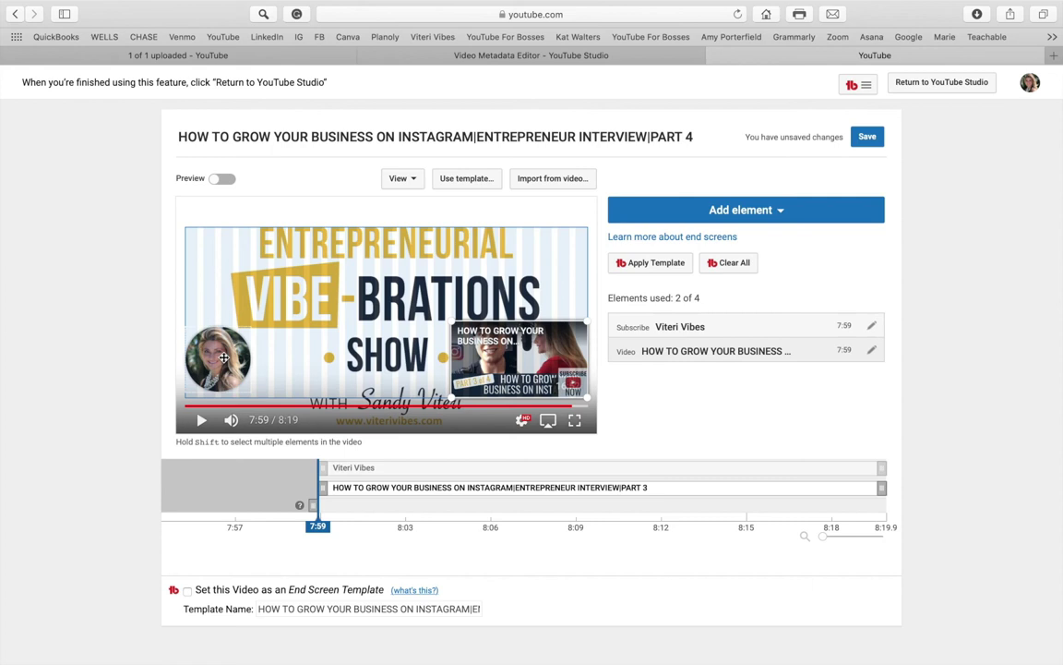
left_click(870, 138)
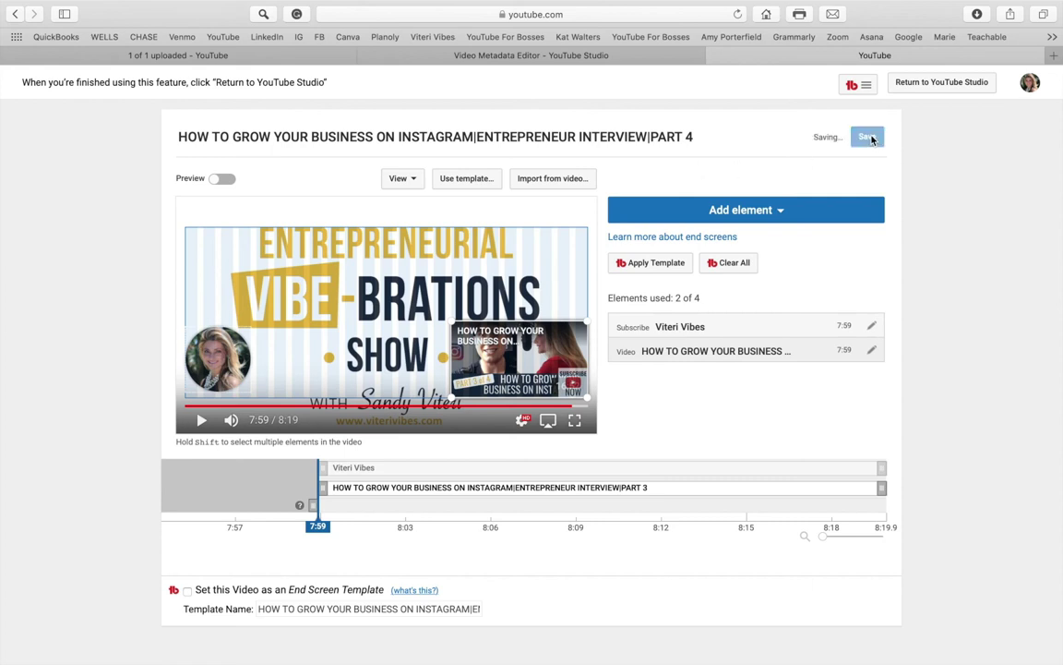
Look over the Part 4 watch page and give the video a like
scroll(269, 457, "down", 1)
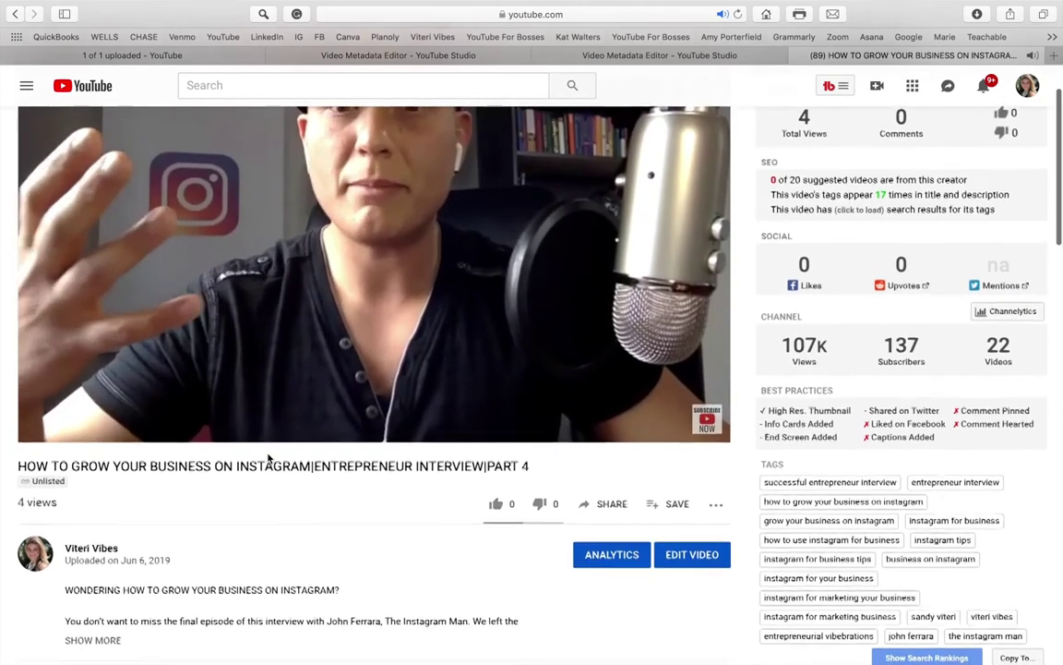
scroll(268, 459, "down", 2)
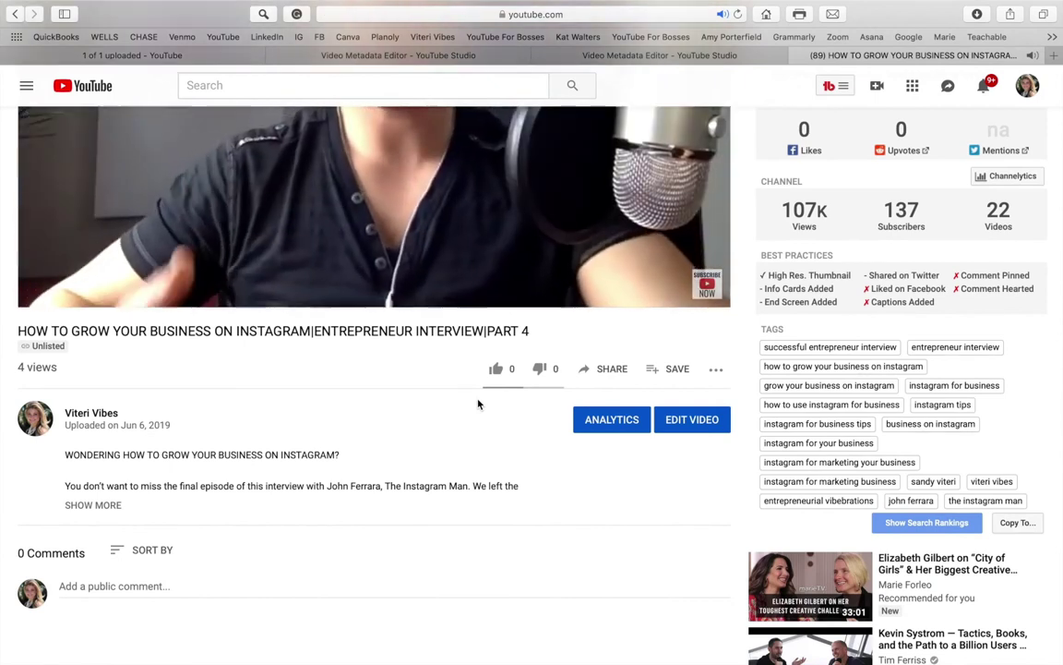
scroll(391, 393, "up", 2)
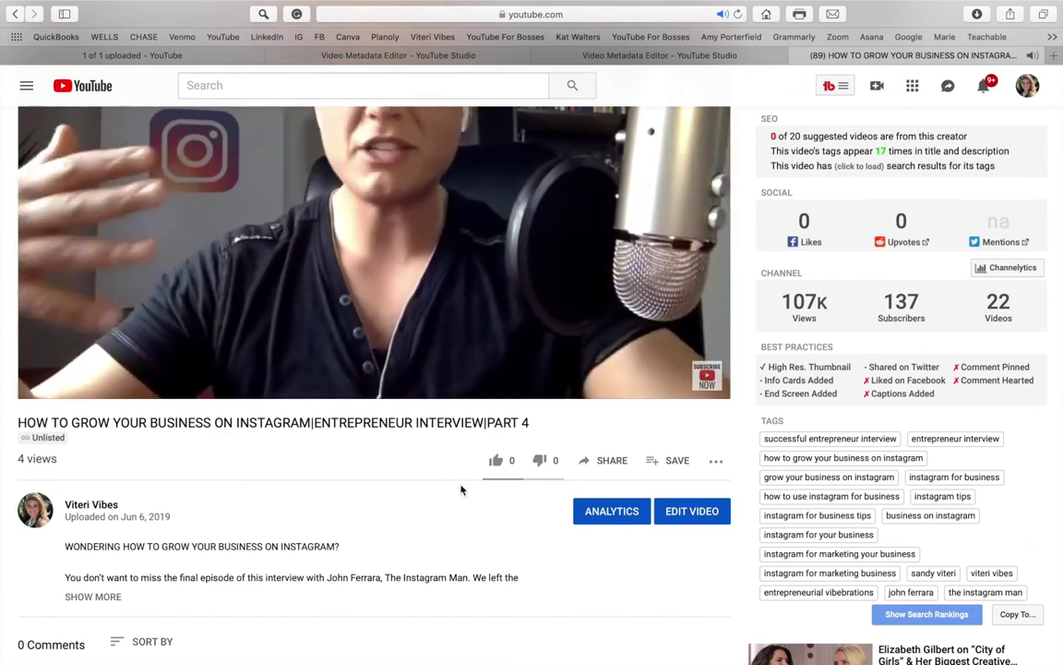
left_click(496, 461)
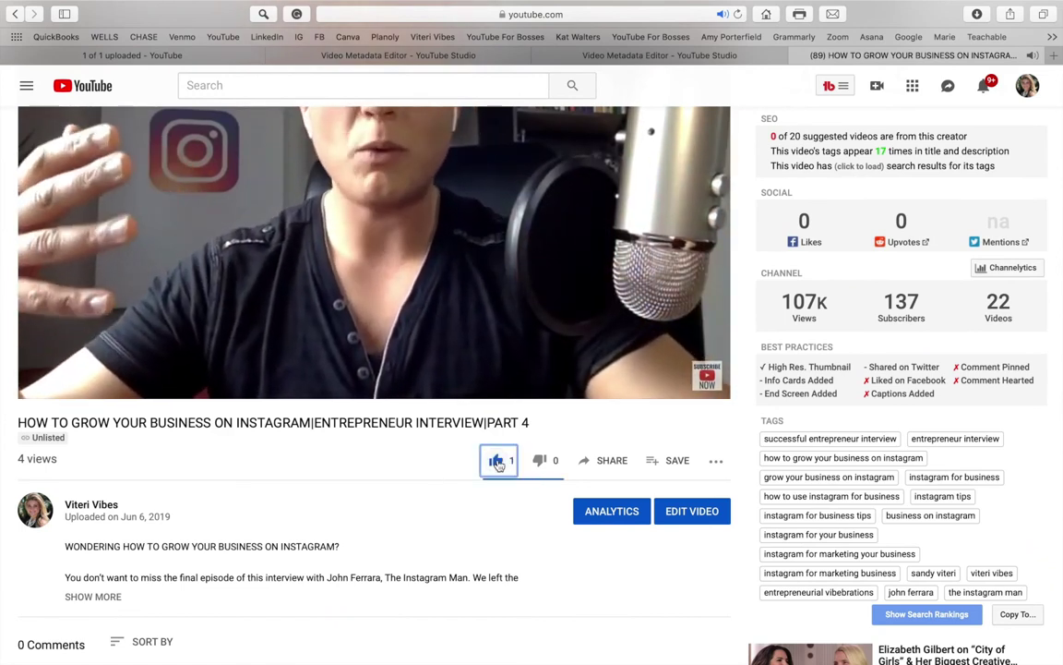
View the sharing options and share link for the Part 4 video, and return to the watch page
scroll(464, 529, "down", 2)
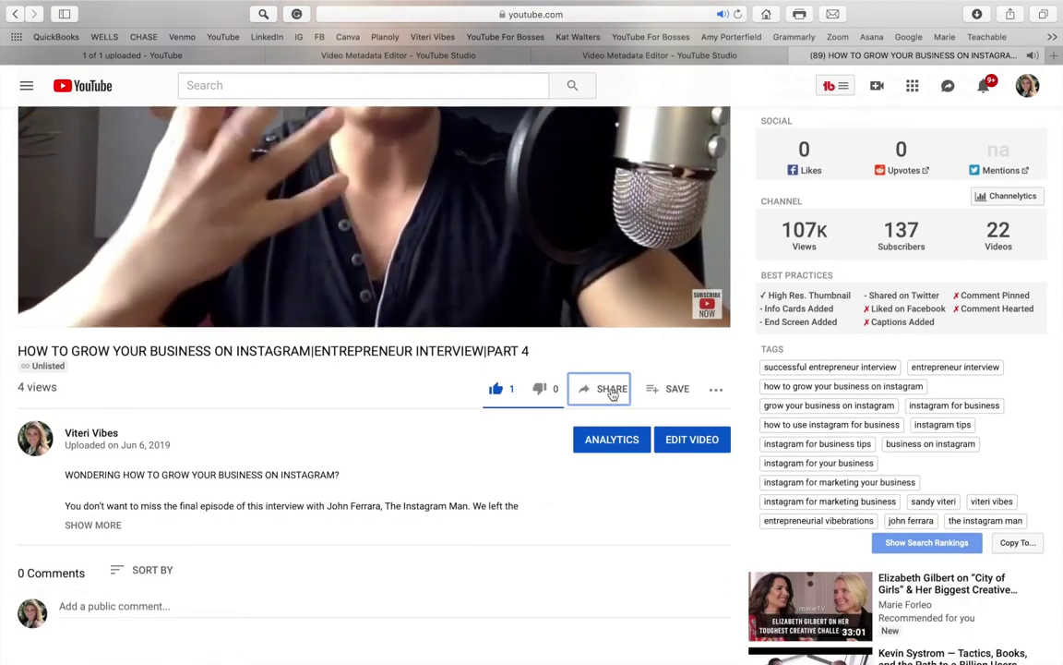
left_click(612, 394)
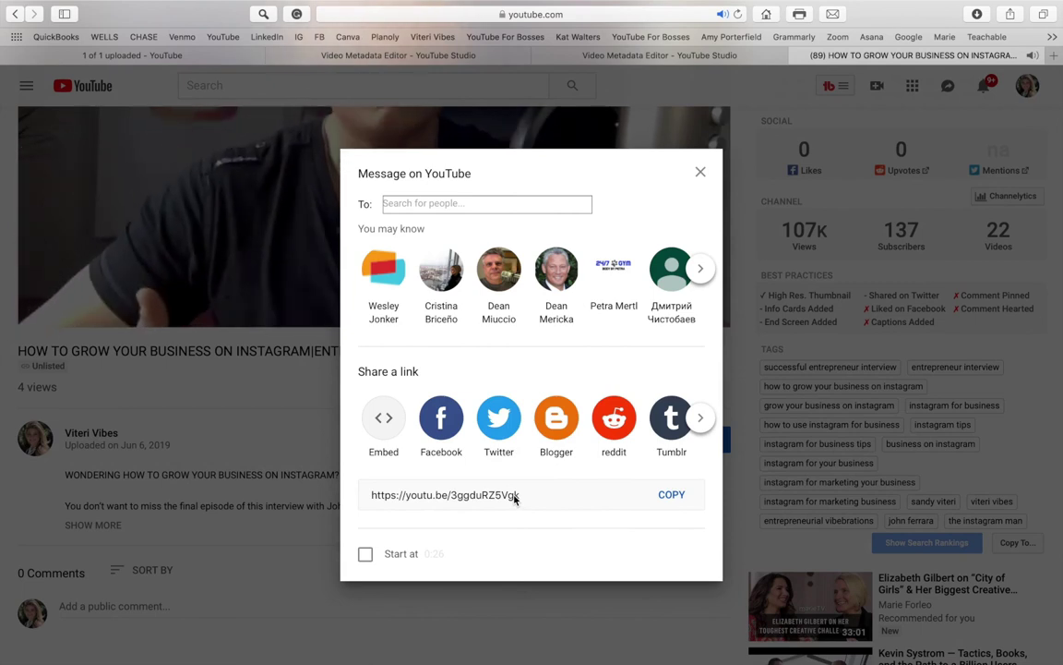
left_click(699, 174)
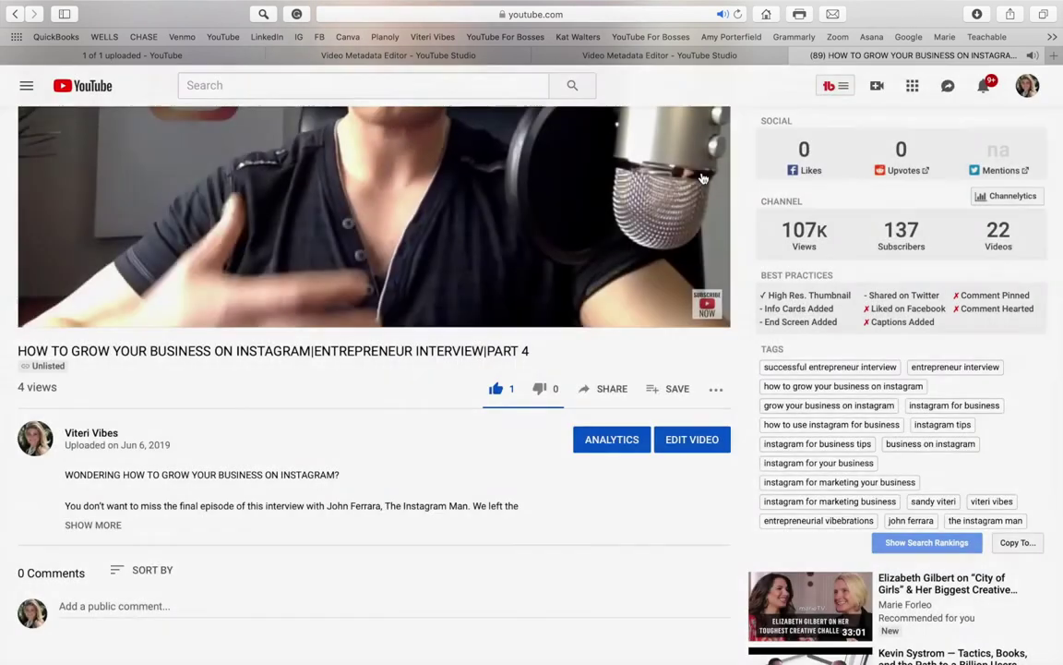
Expand the full description and post a public comment below it asking whether viewers heard the interviewee's last advice
scroll(527, 491, "down", 3)
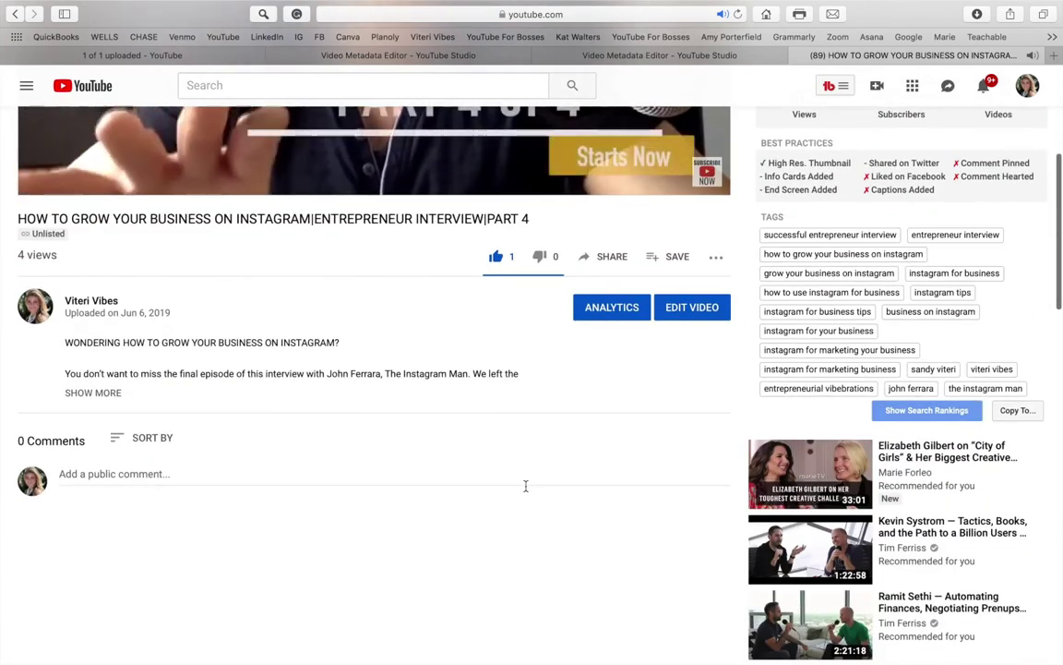
scroll(525, 486, "down", 1)
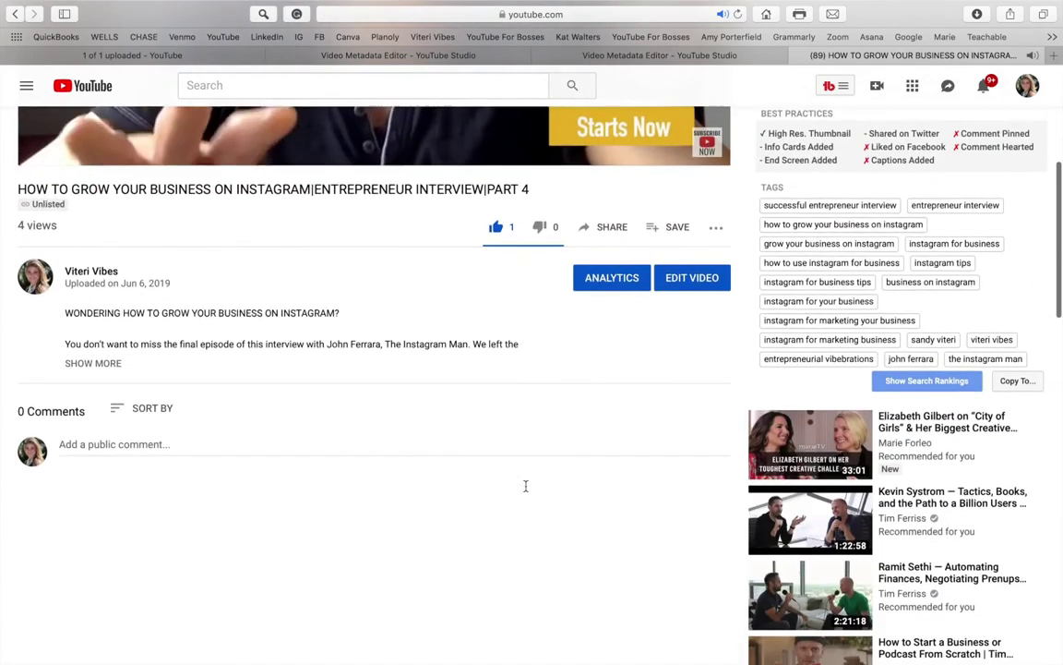
left_click(103, 365)
scroll(245, 420, "down", 12)
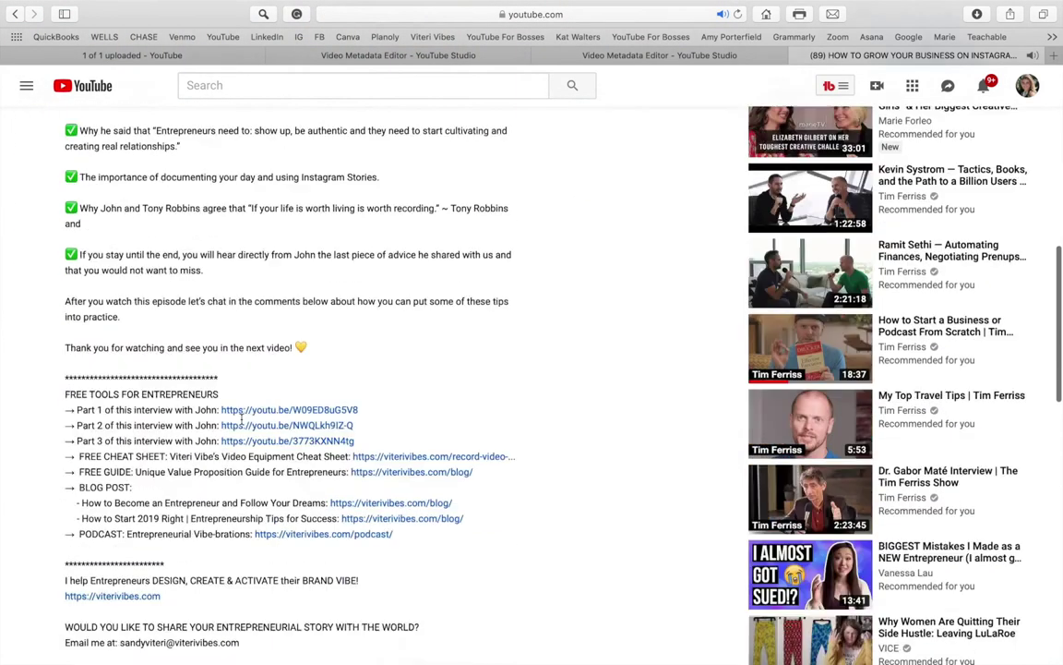
scroll(242, 418, "down", 8)
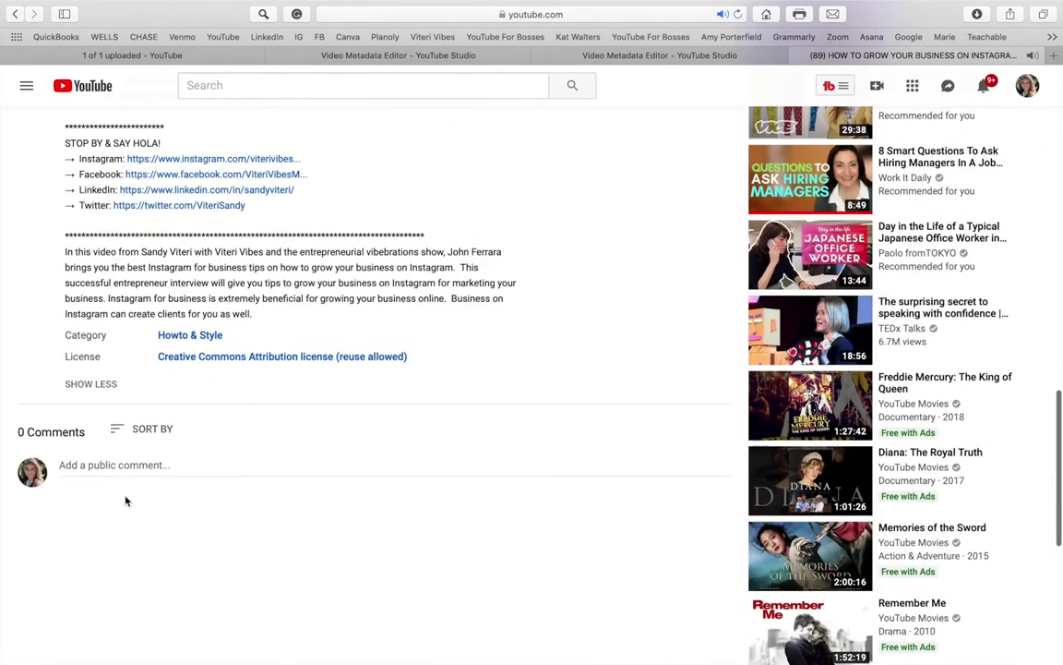
left_click(86, 465)
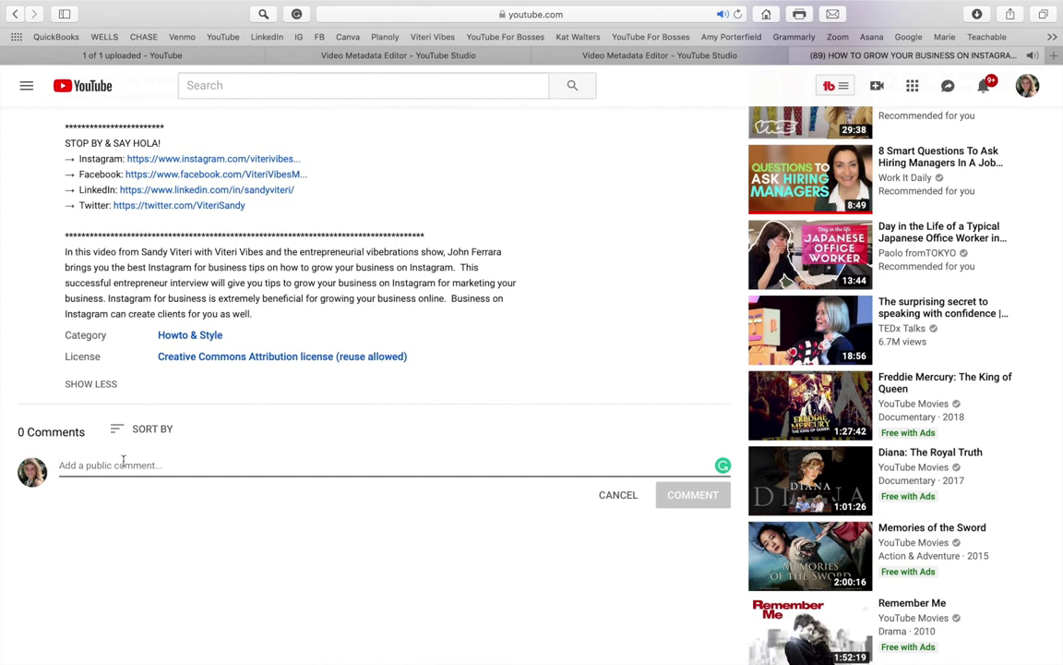
type("Did yo")
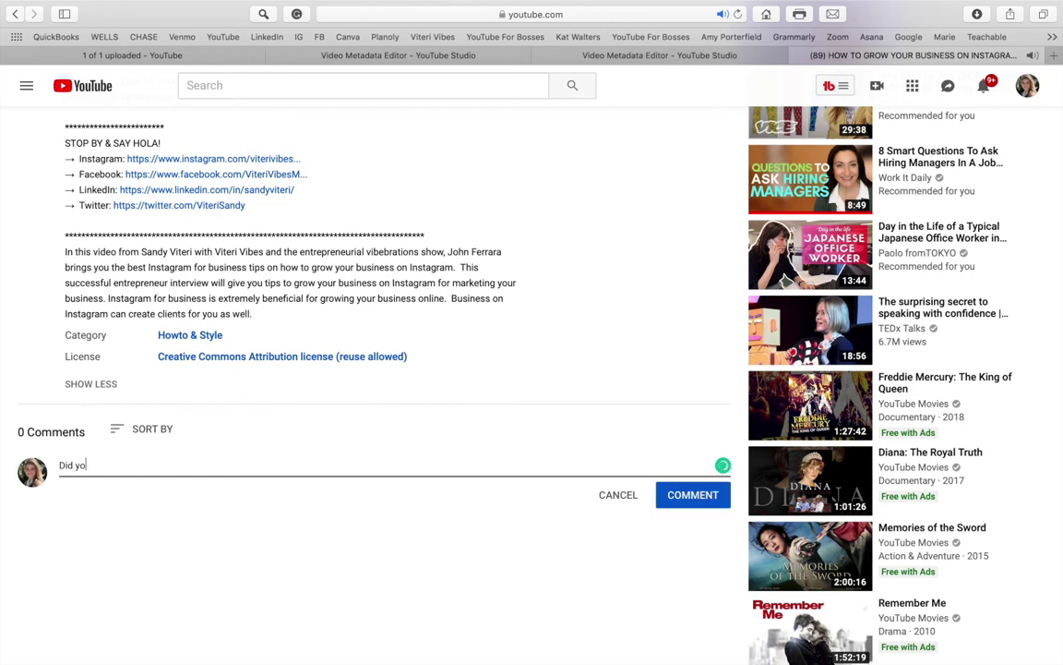
type("u hear baout John")
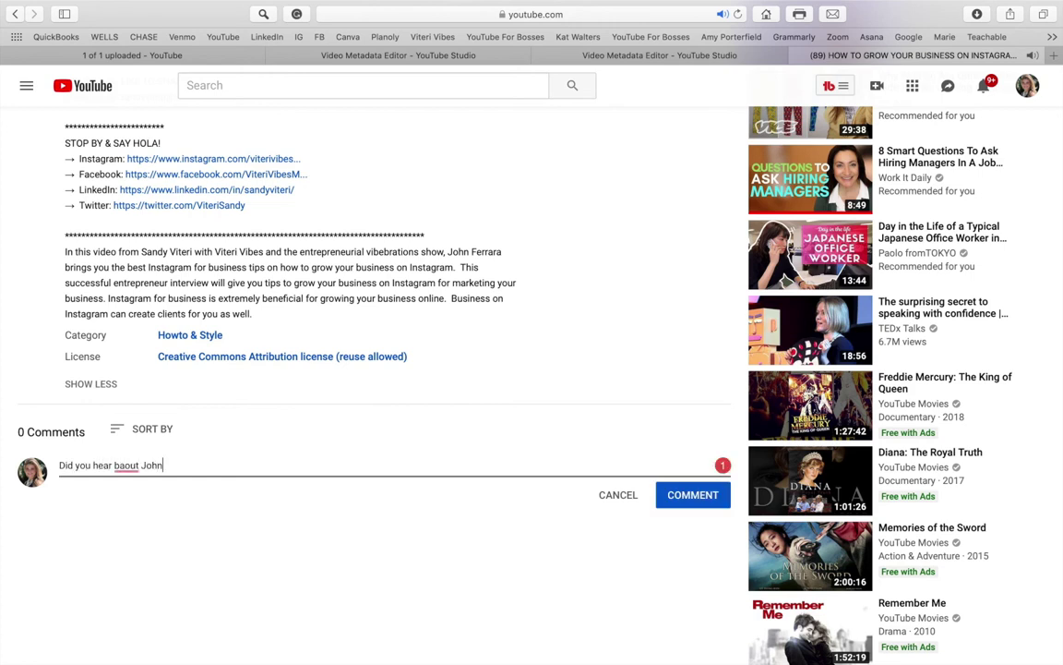
key("alt+Left")
key("alt+BackSpace")
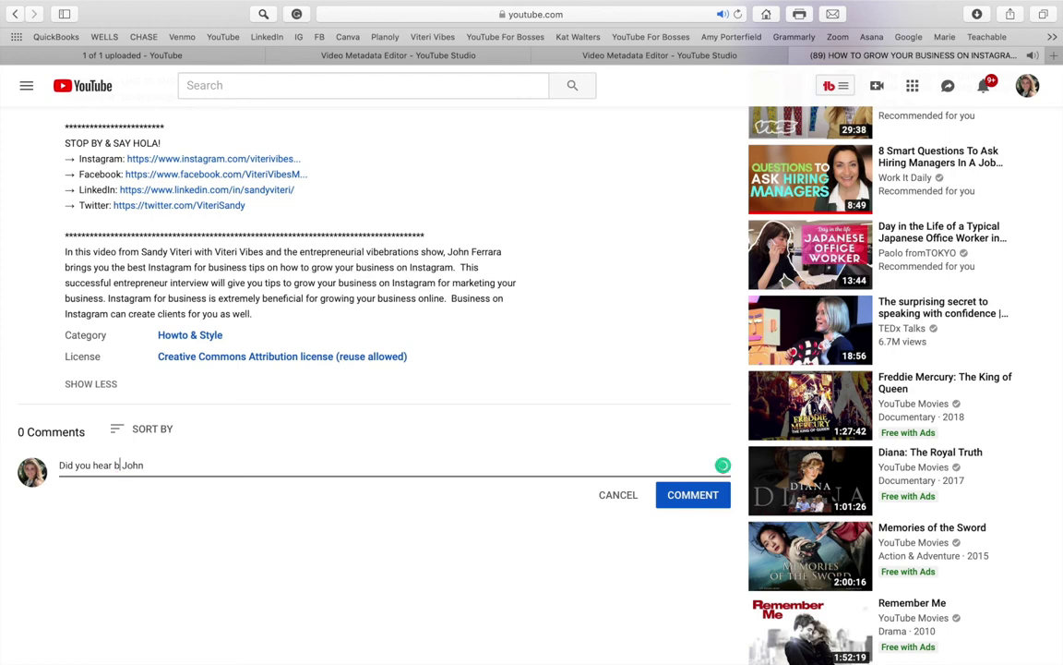
type("about")
key("alt+Right")
type("last advice?")
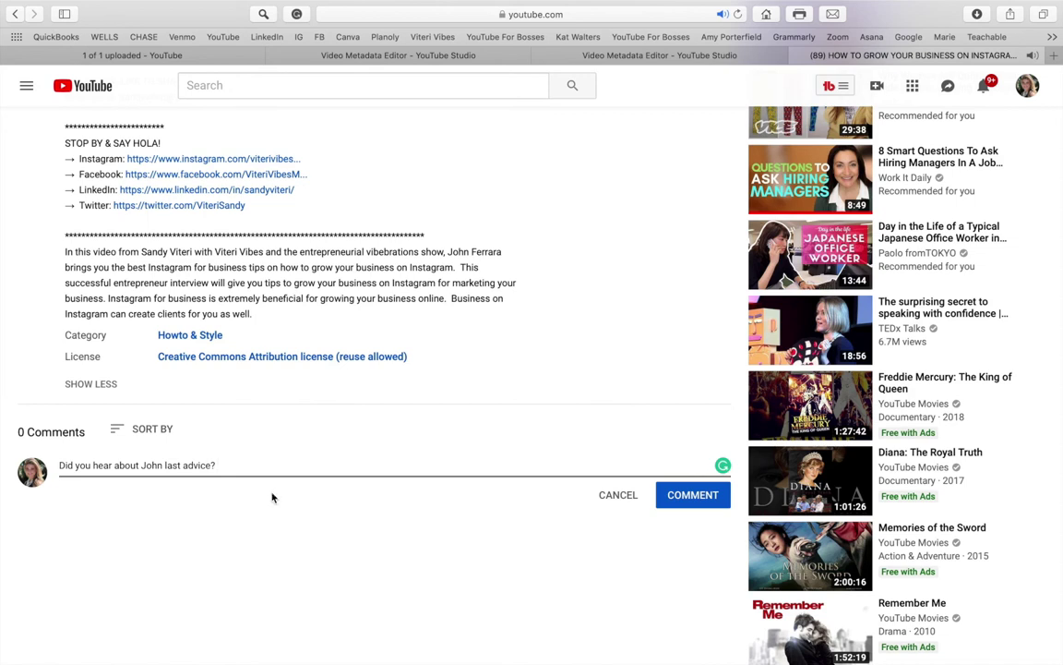
left_click(707, 501)
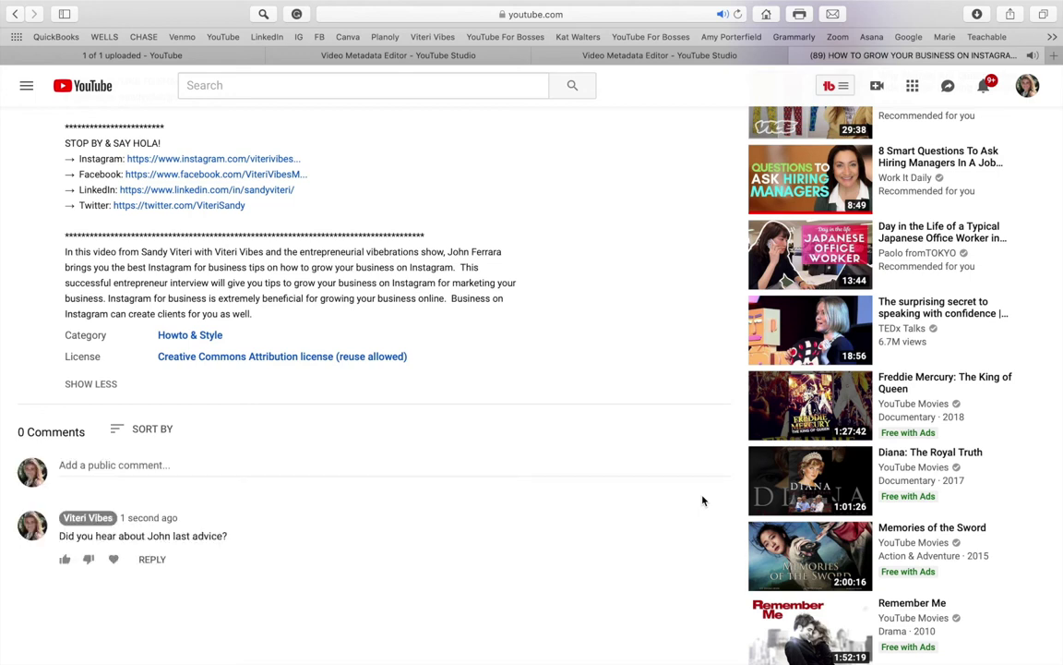
Pin the newly posted comment about the interviewee's last advice and confirm the pinning
mouse_move(700, 529)
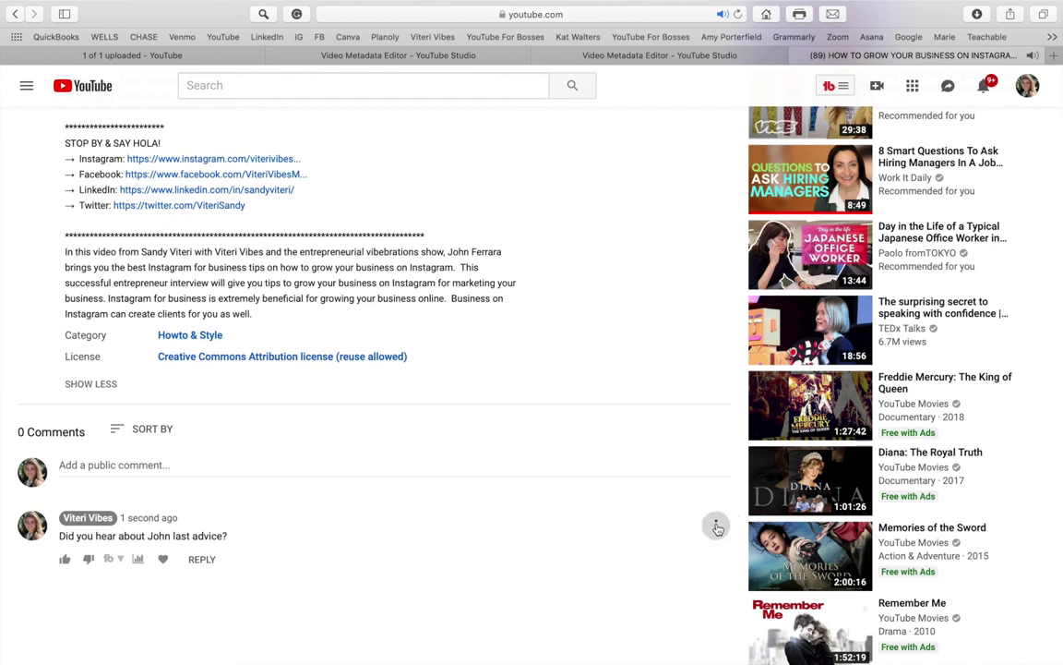
left_click(718, 527)
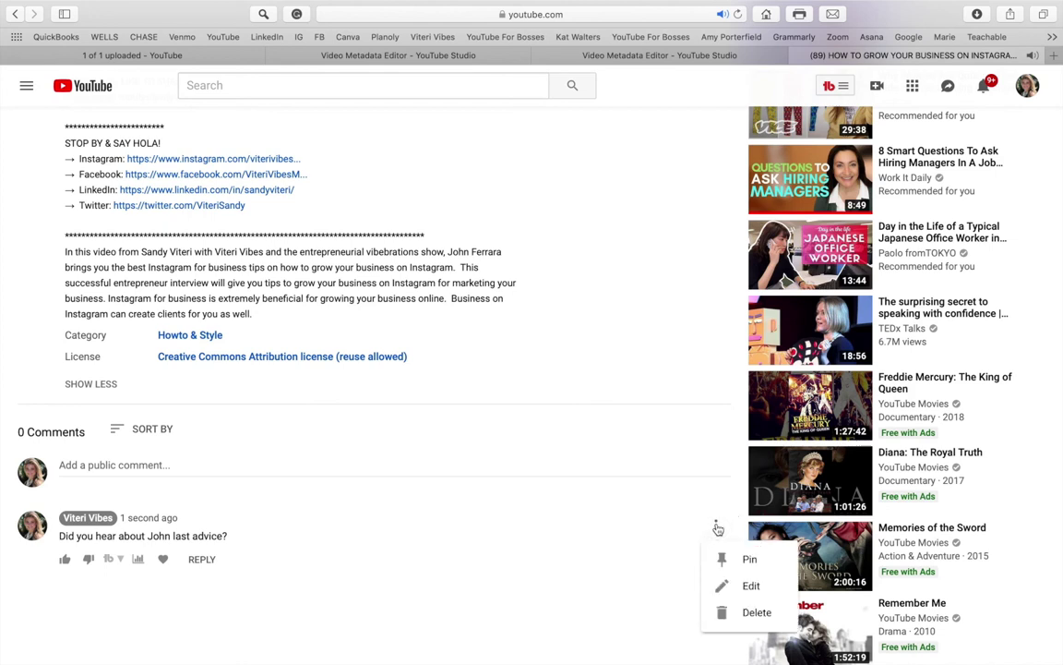
left_click(749, 561)
left_click(627, 407)
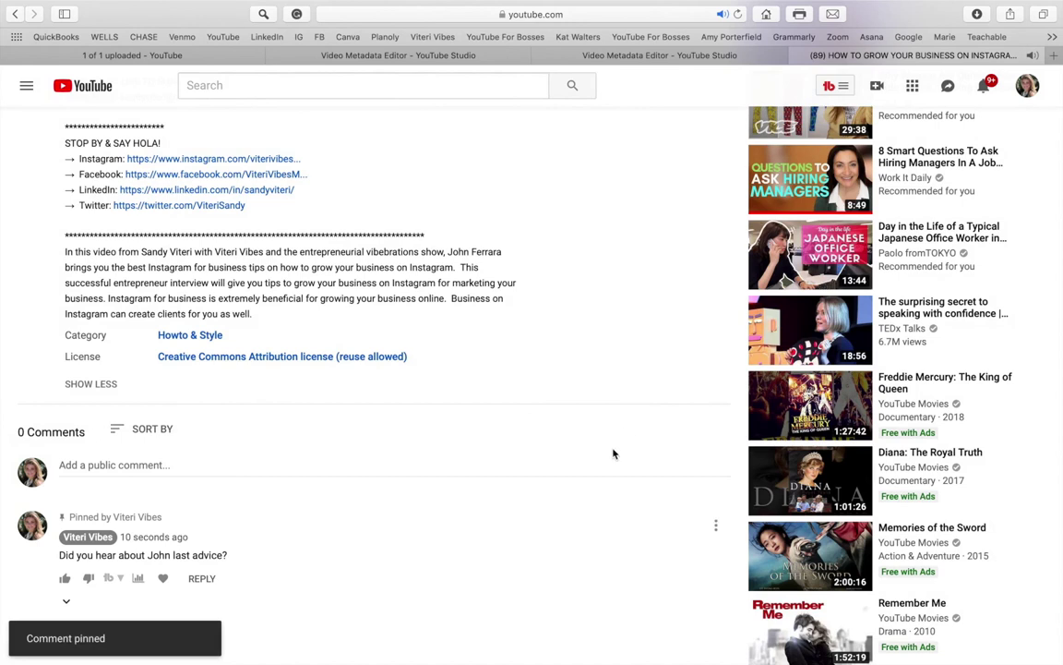
Open the Part 4 video's details for editing from its watch page, set the visibility to Public and save the changes
scroll(613, 453, "down", 3)
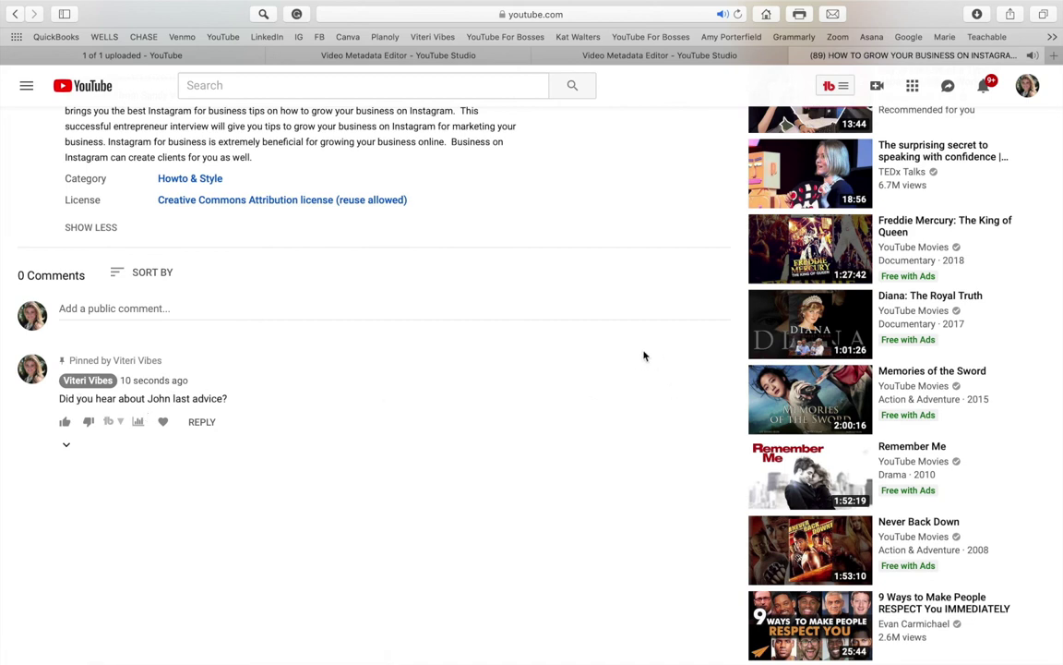
scroll(585, 348, "up", 10)
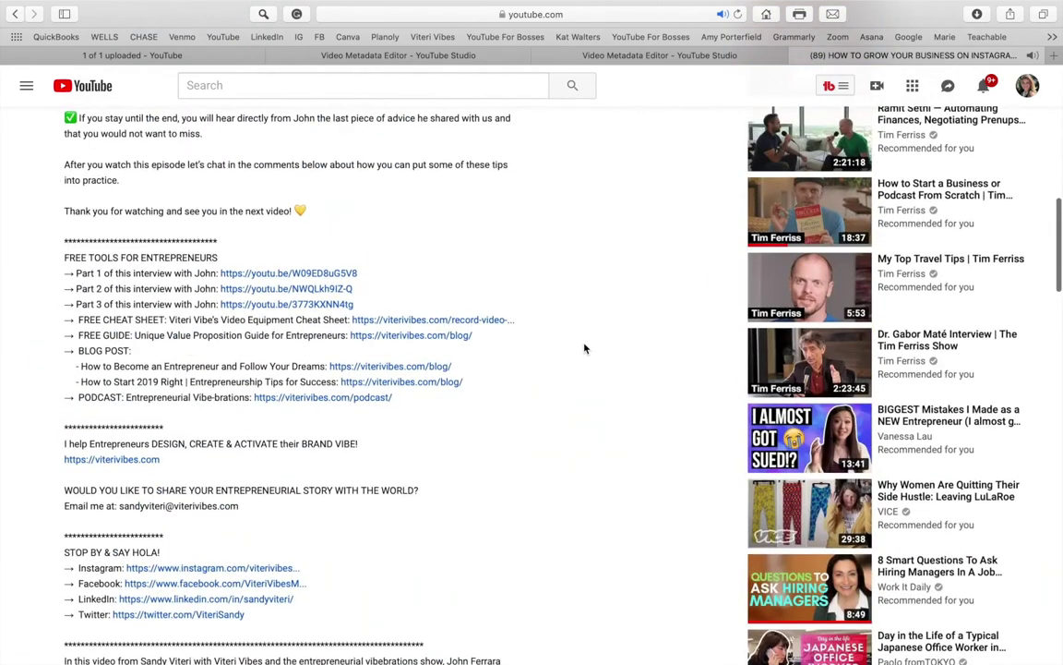
scroll(584, 348, "up", 10)
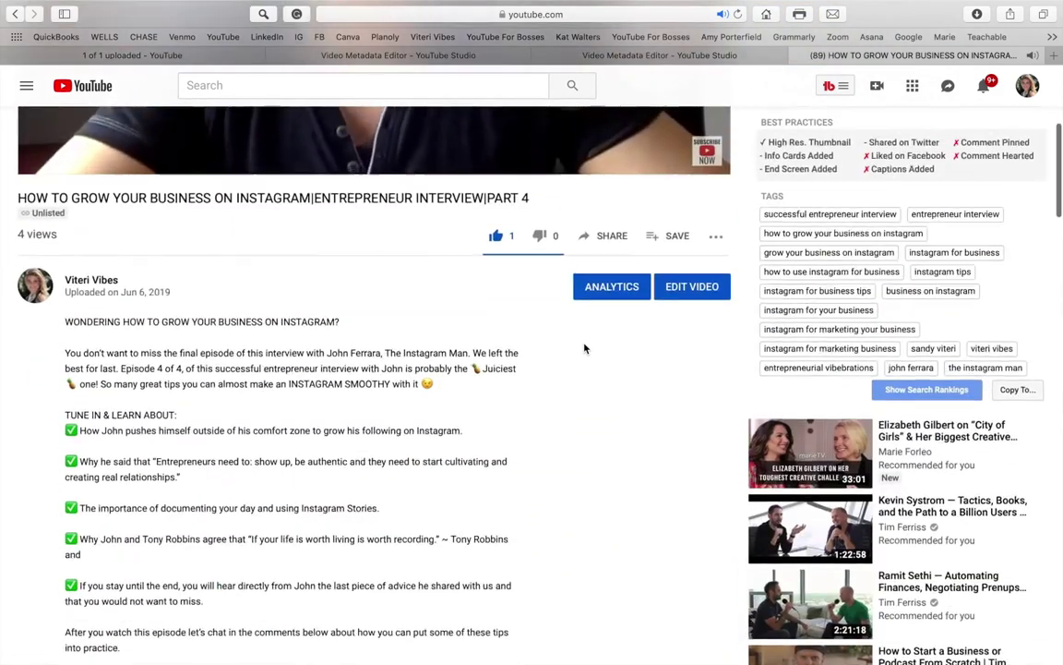
scroll(584, 348, "up", 5)
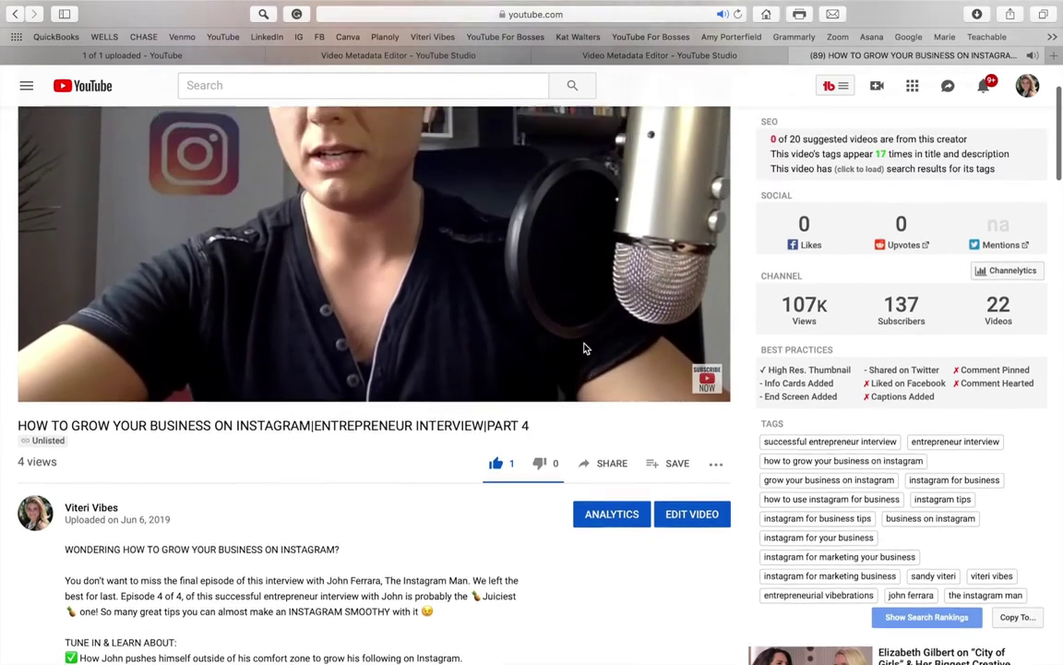
scroll(585, 348, "up", 3)
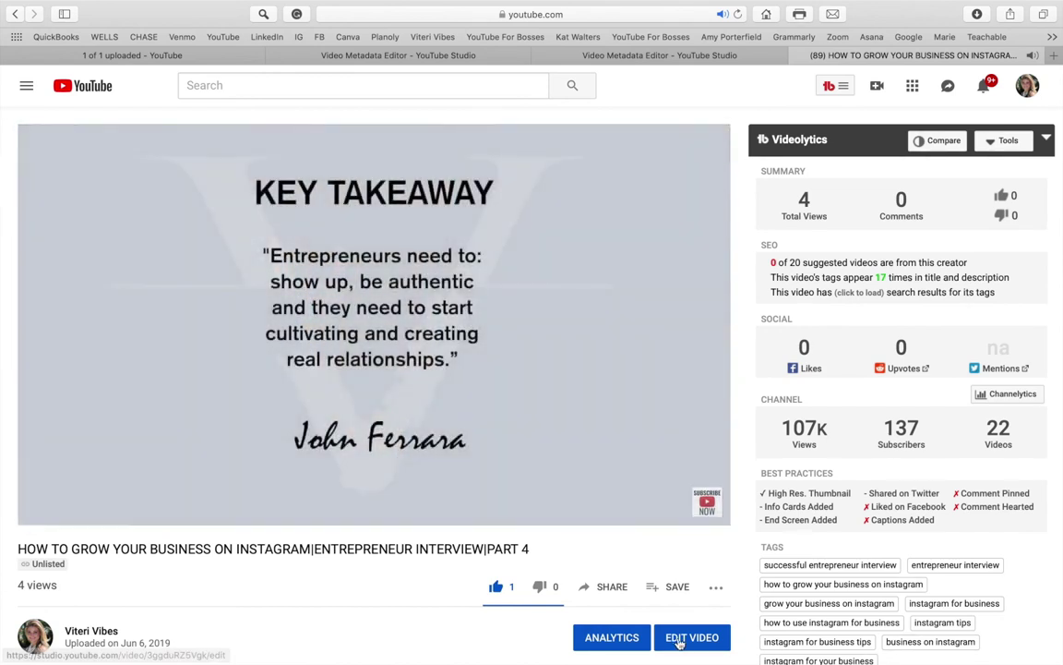
left_click(688, 639)
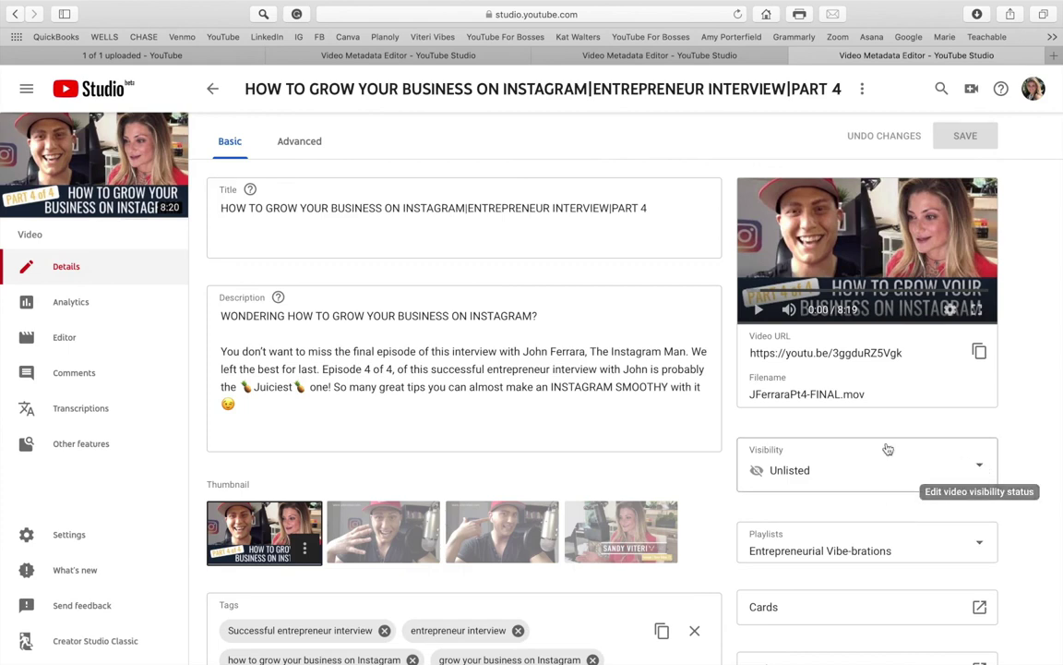
left_click(981, 469)
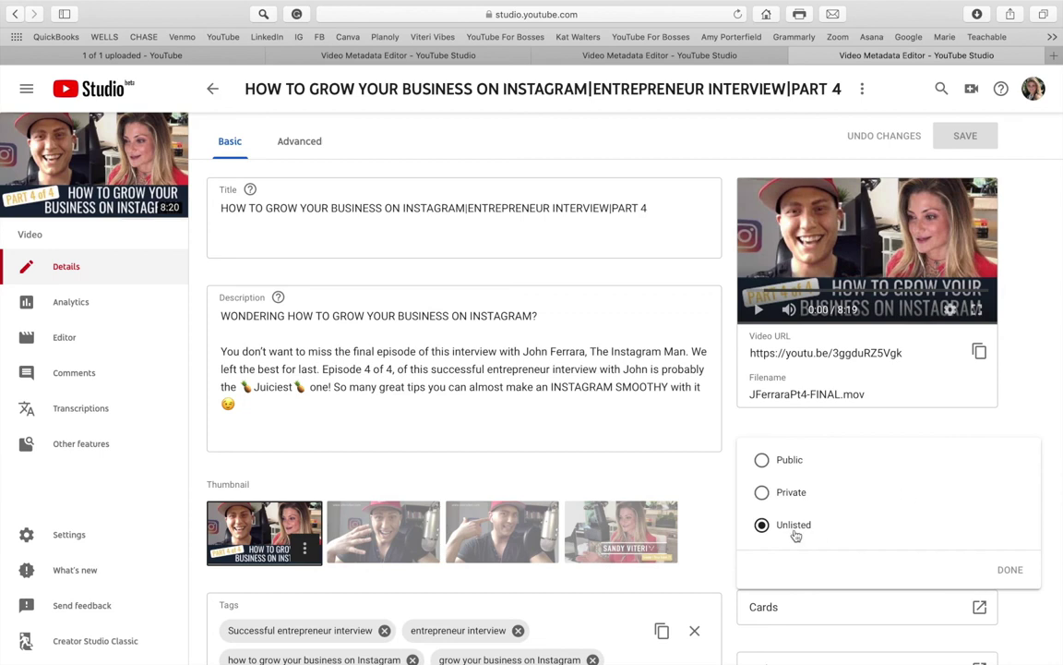
left_click(762, 458)
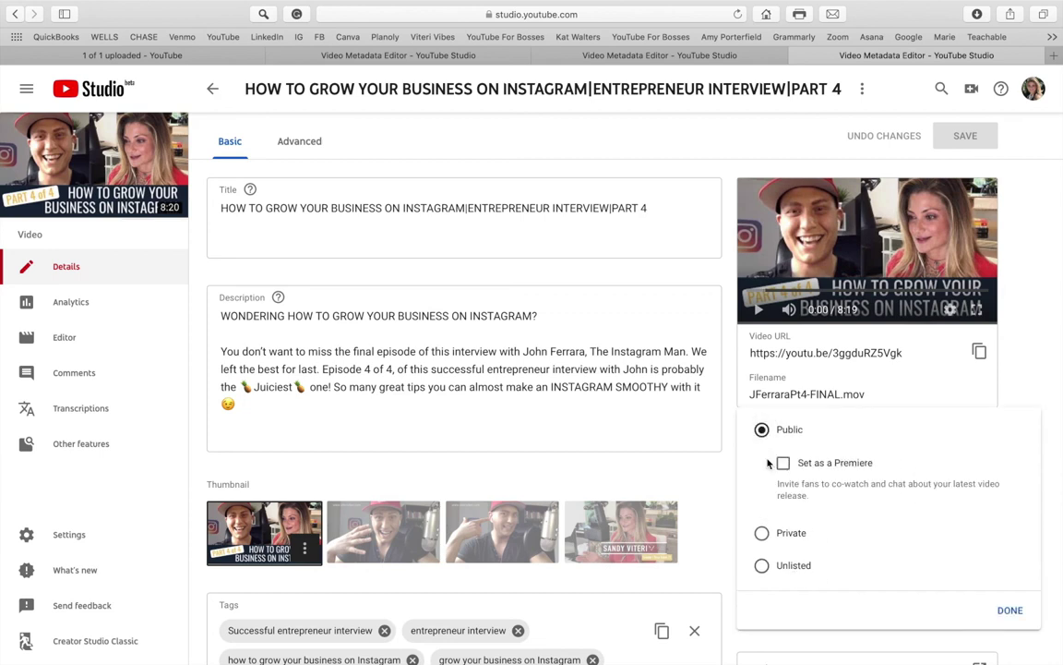
left_click(1010, 611)
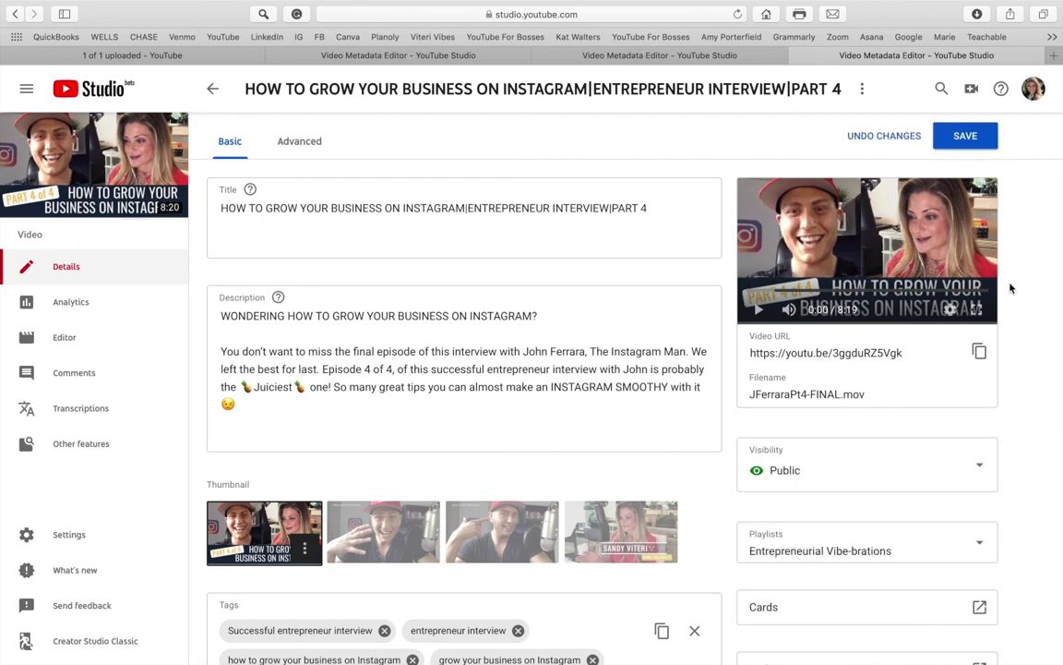
left_click(968, 137)
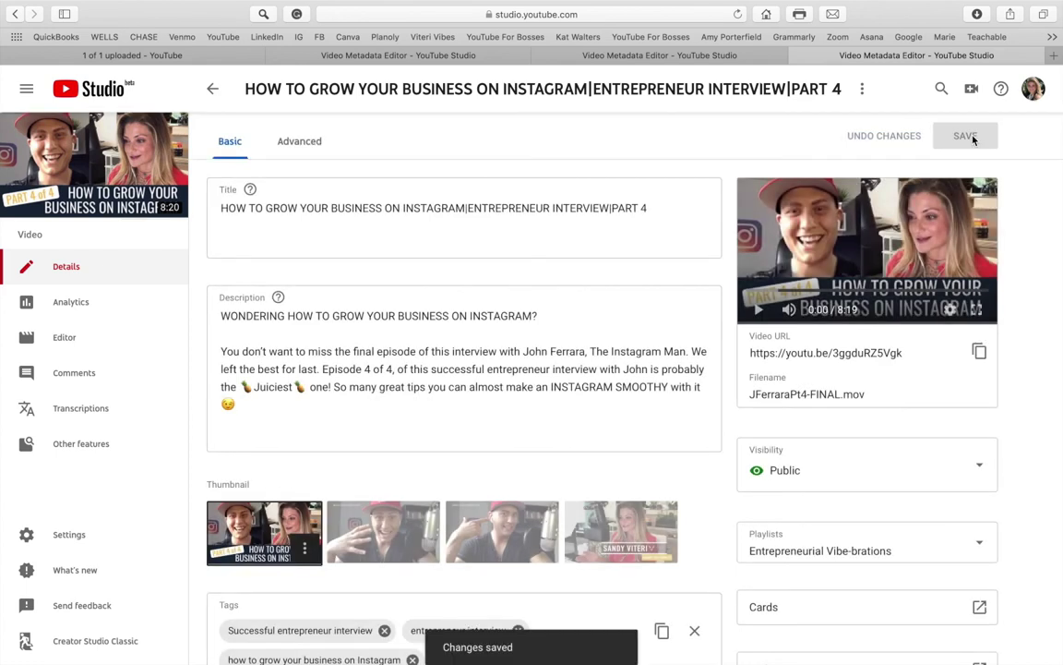
Go to the channel's uploaded videos and open the Part 4 interview's watch page from there
left_click(1033, 89)
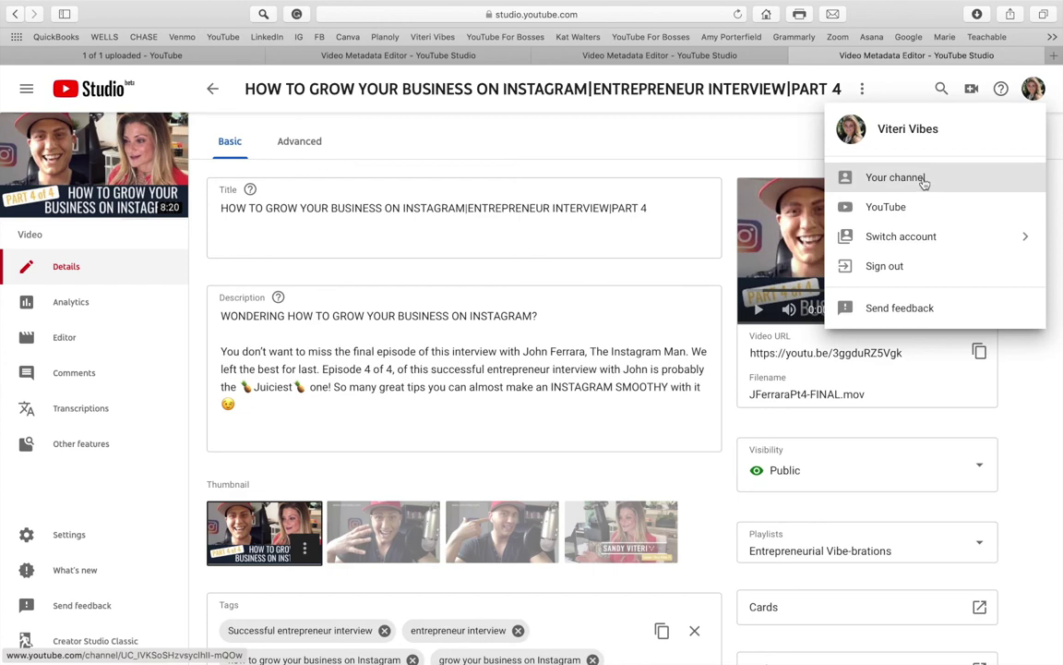
left_click(923, 182)
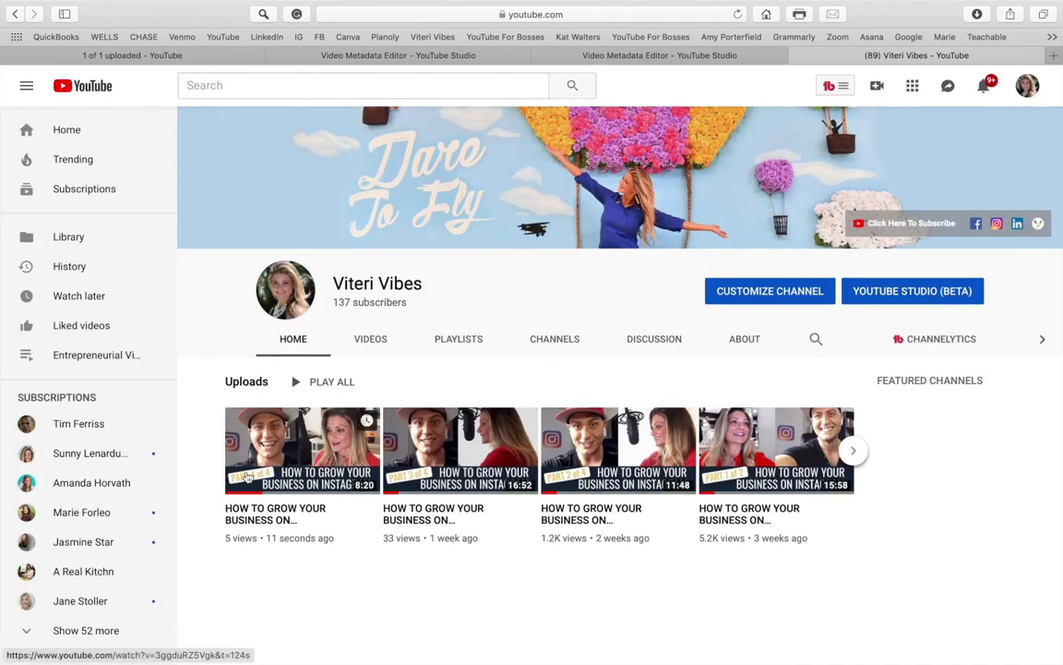
left_click(371, 339)
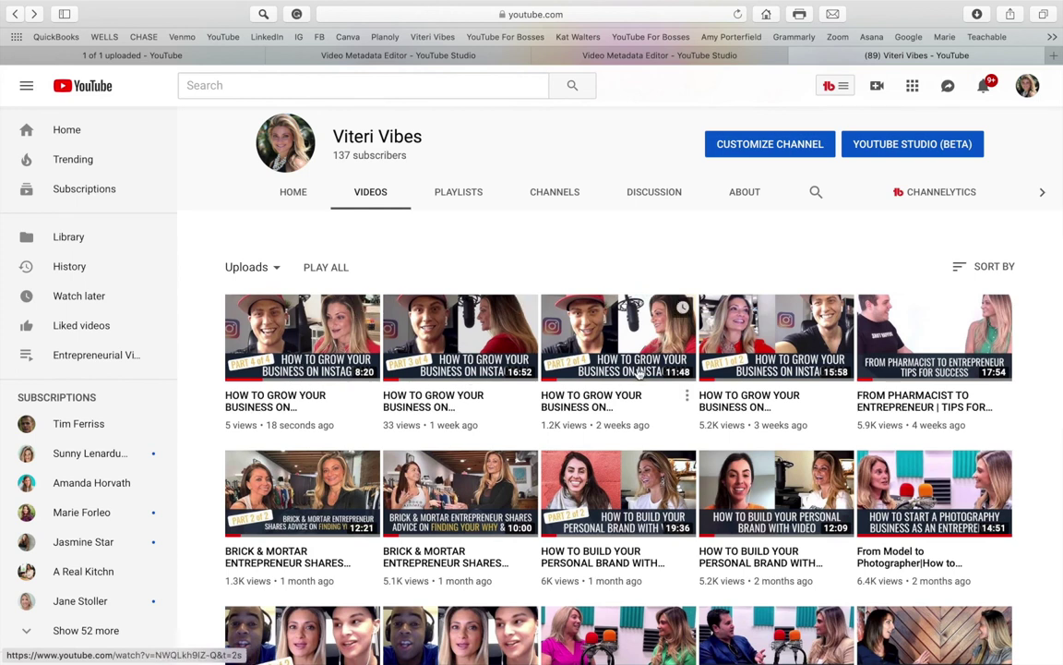
left_click(314, 330)
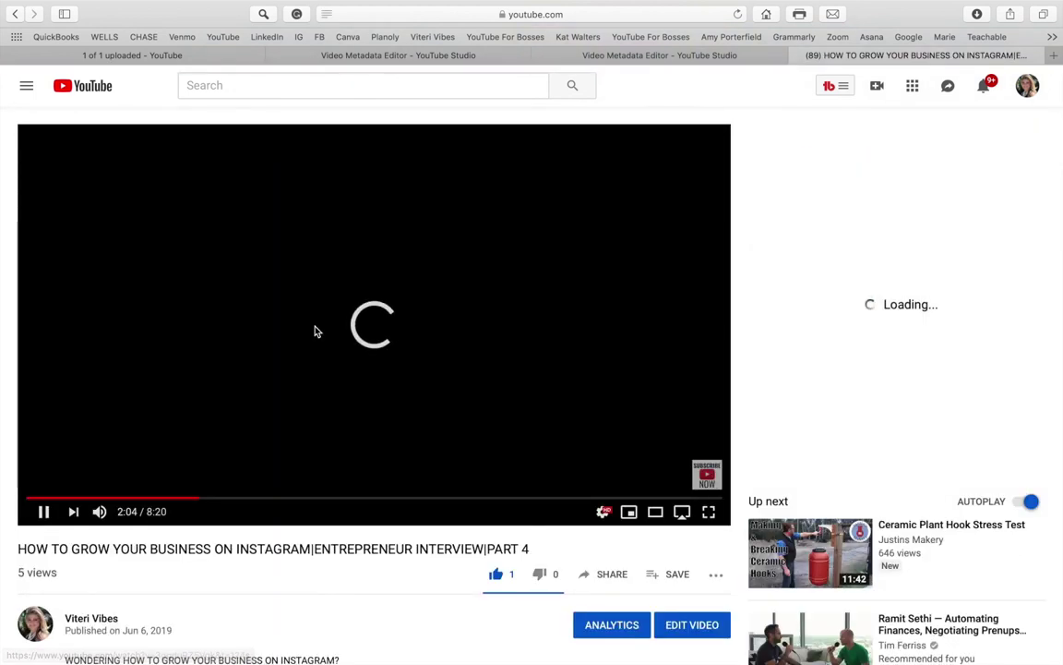
Expand the description and examine the published watch page, including the like, description links and pinned comment
scroll(314, 330, "down", 2)
scroll(315, 330, "down", 4)
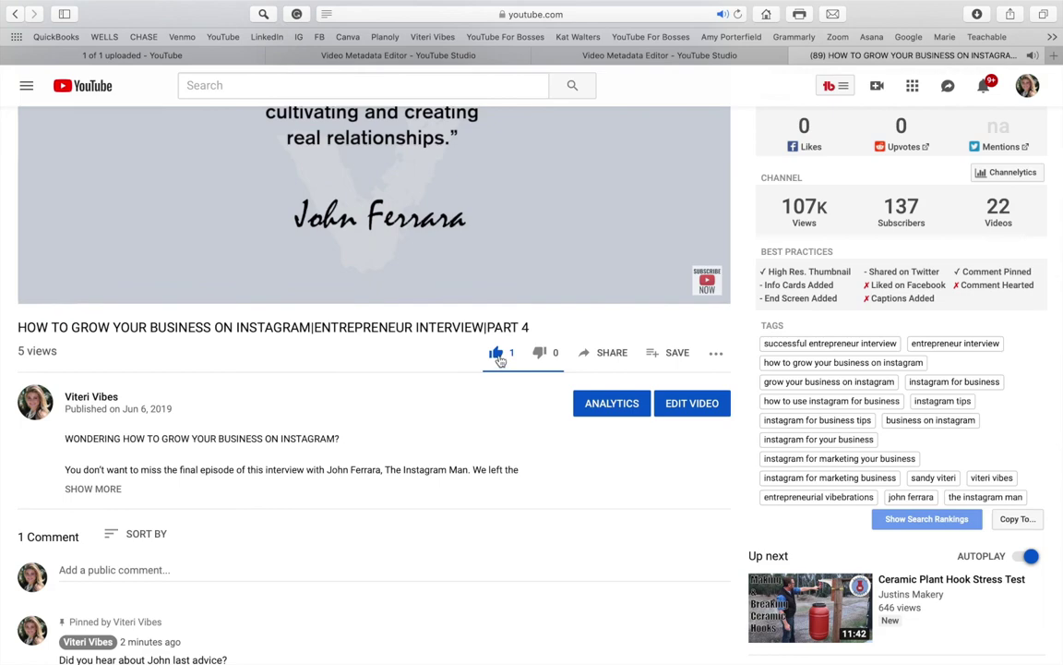
left_click(103, 489)
scroll(220, 485, "down", 7)
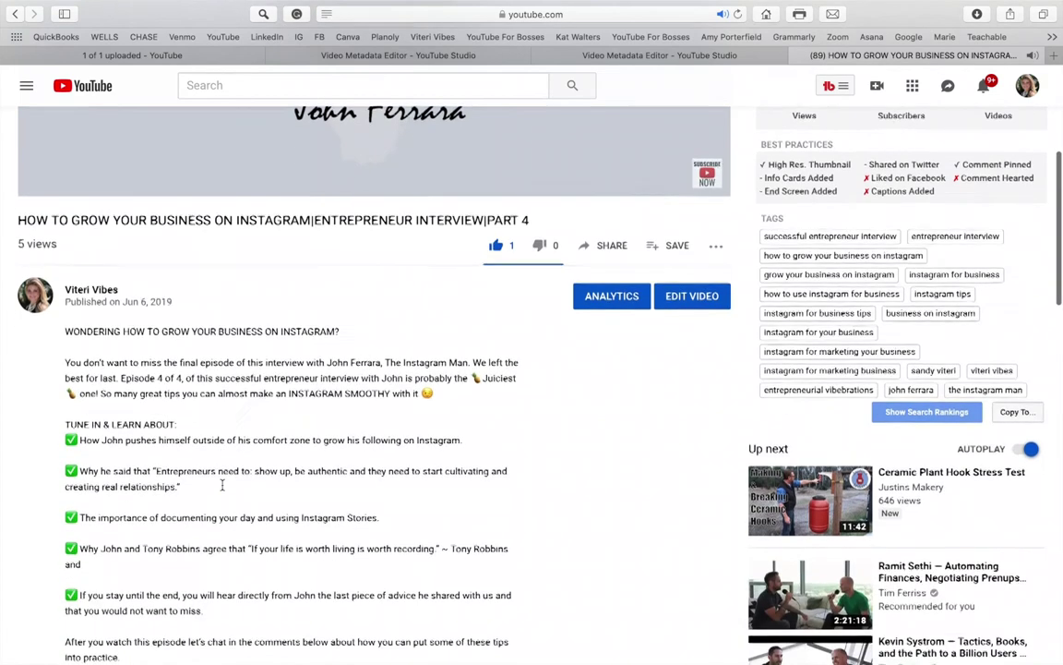
scroll(222, 489, "down", 8)
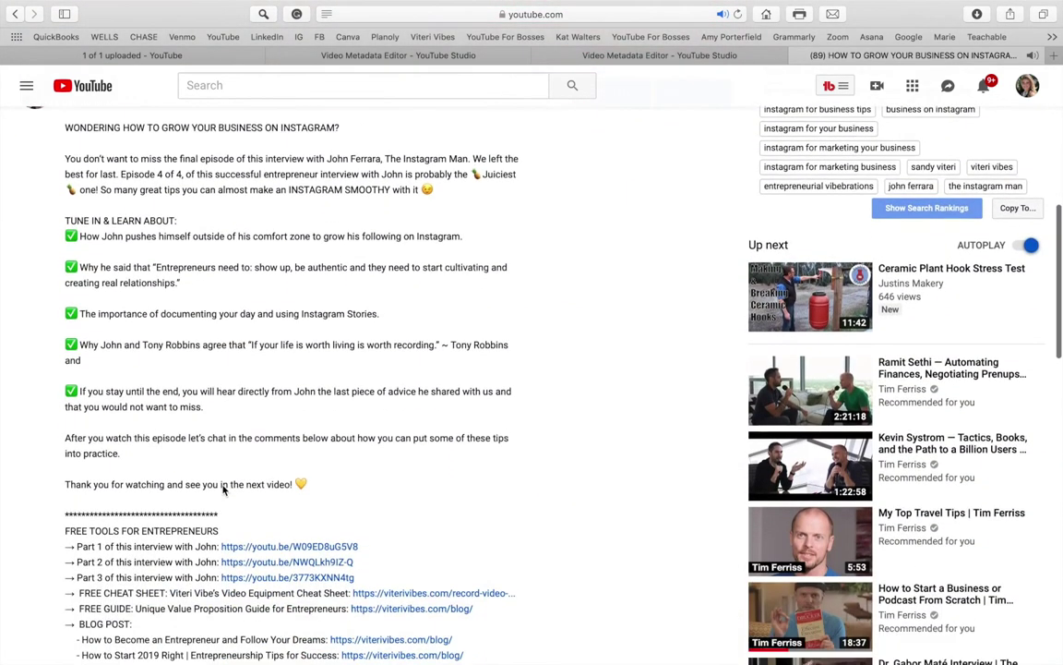
scroll(221, 486, "down", 10)
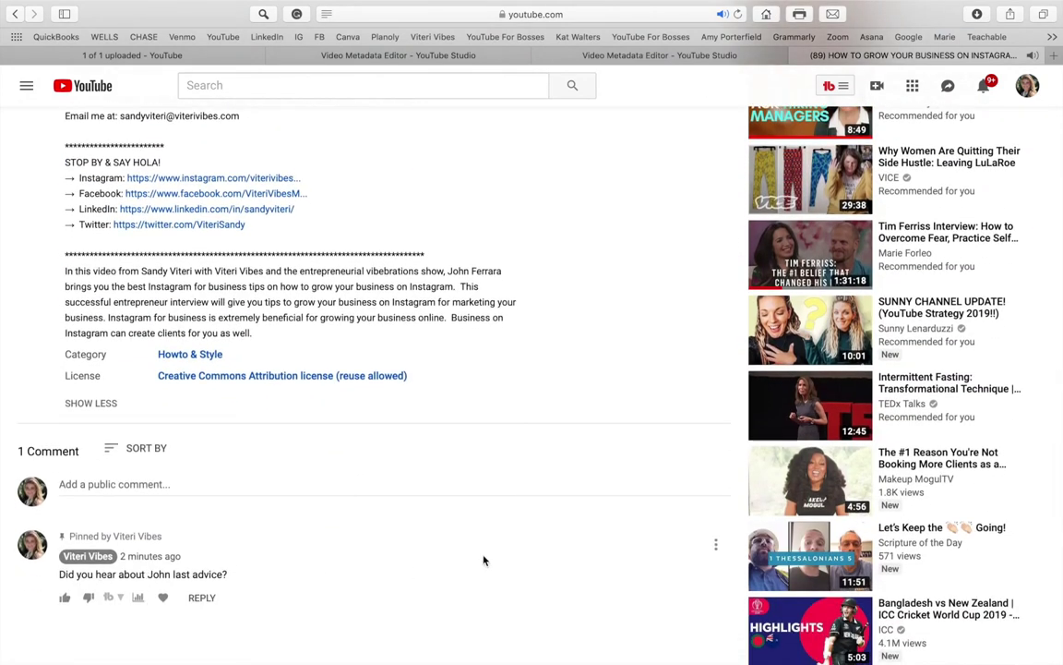
scroll(422, 416, "up", 15)
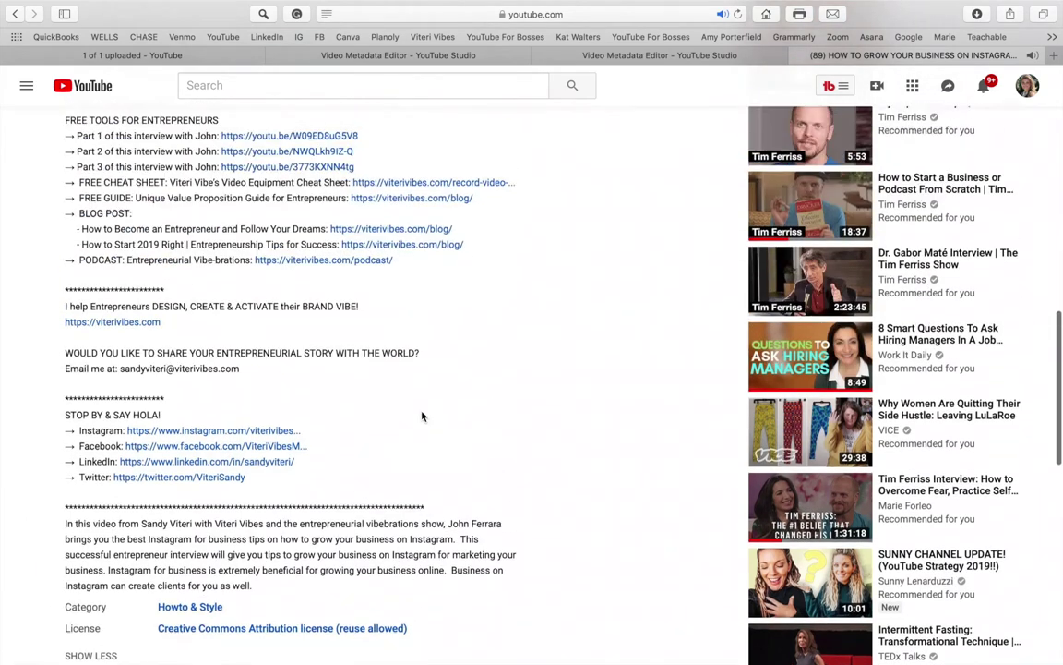
scroll(422, 417, "down", 3)
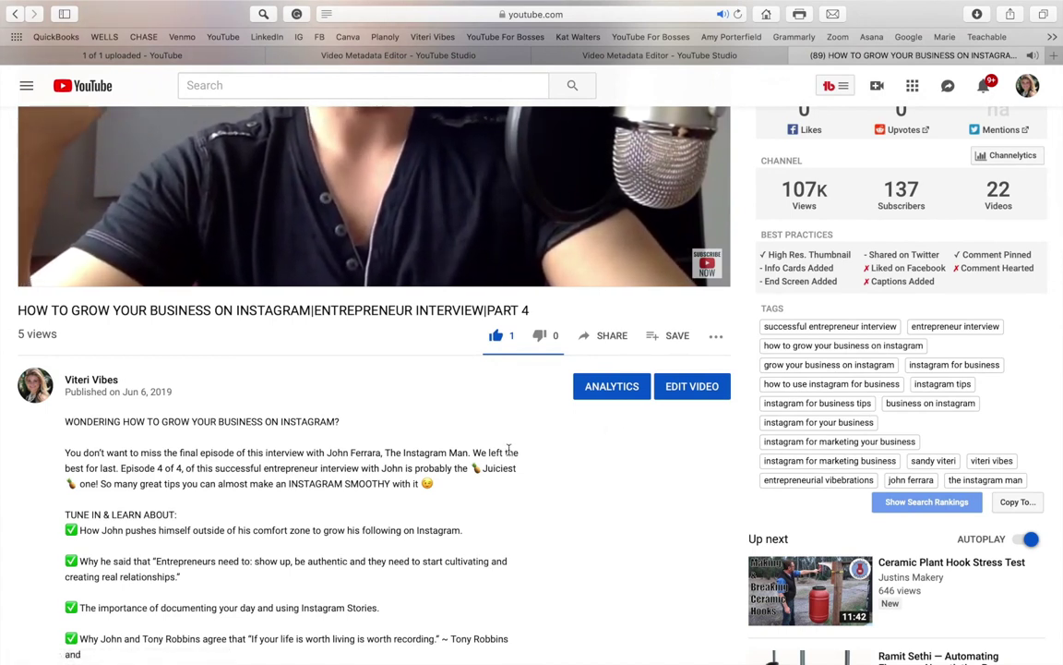
scroll(508, 450, "up", 5)
scroll(509, 450, "up", 1)
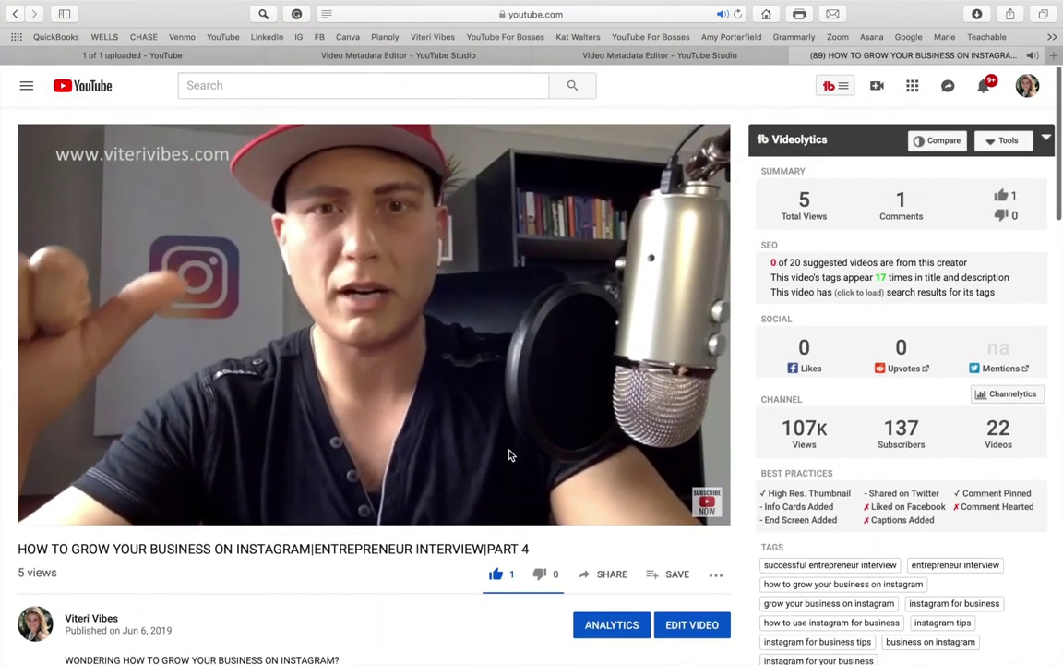